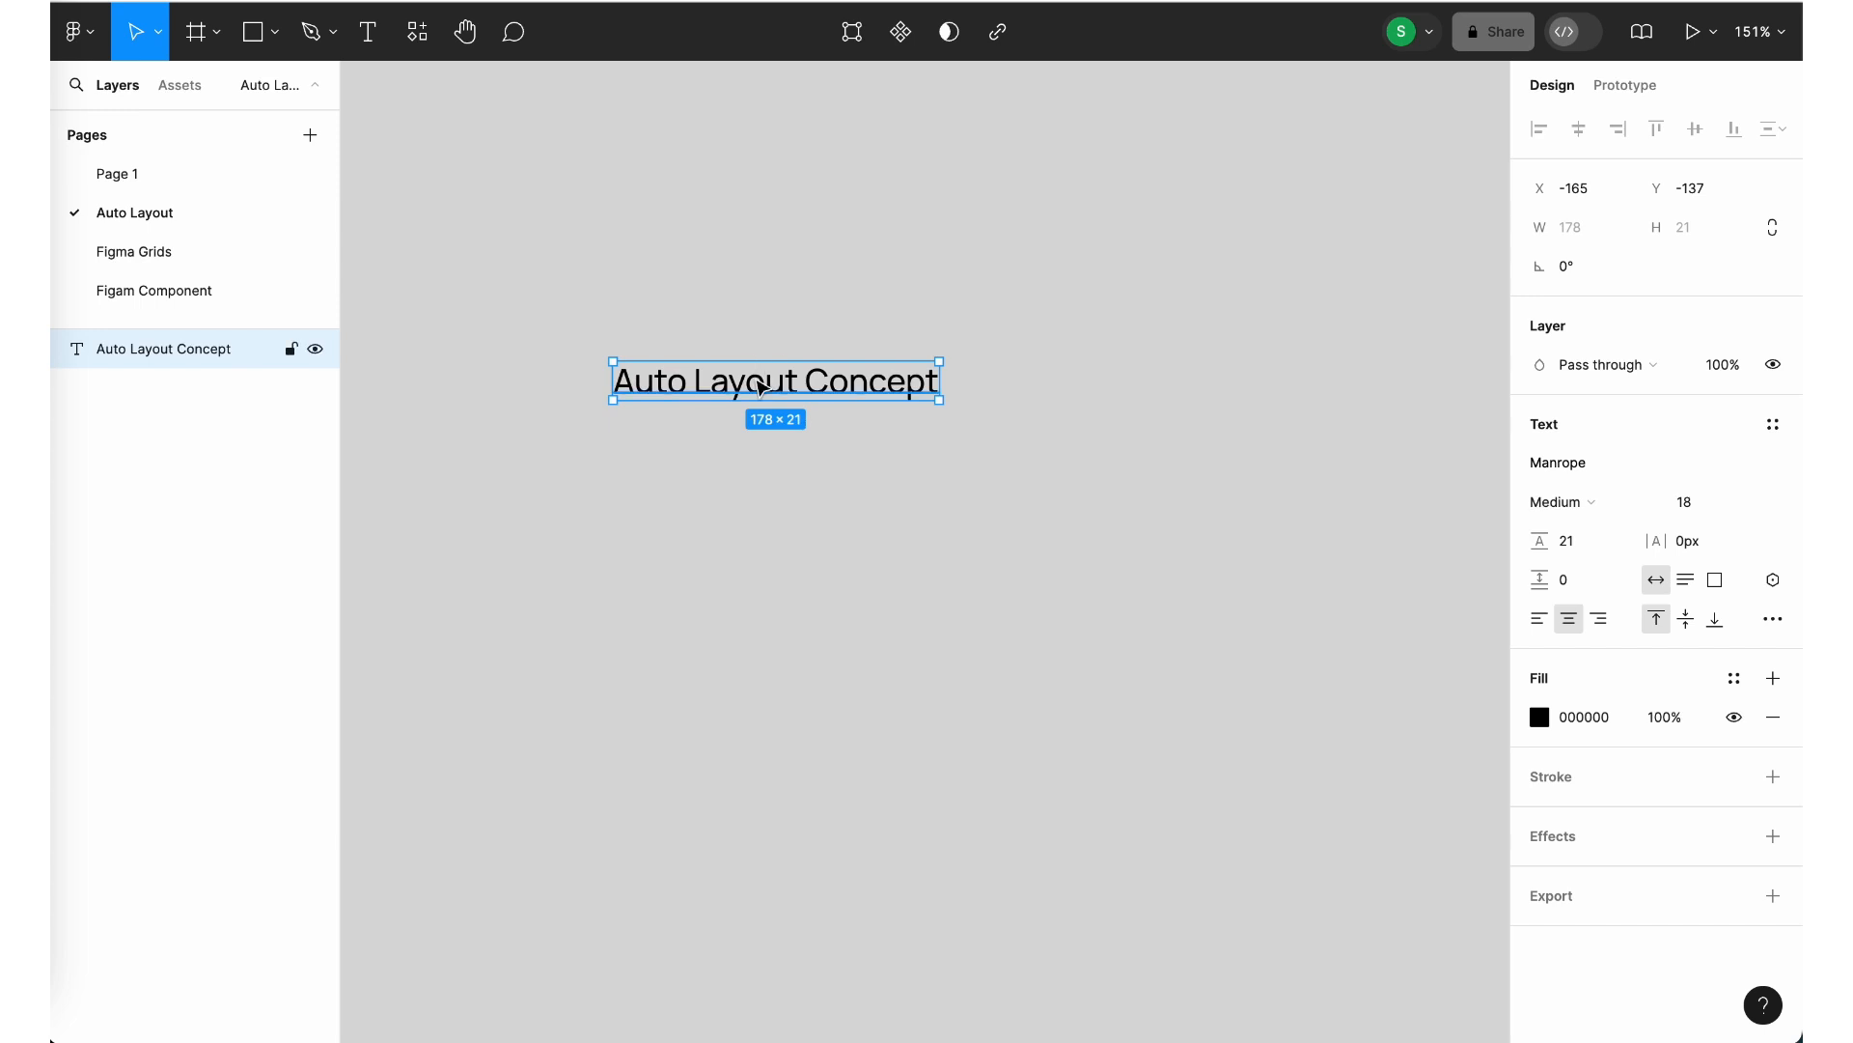
Add a text layer reading "Input Text" below the Auto Layout Concept heading
{"action": "left_click", "coordinate": [921, 336]}
{"action": "scroll", "coordinate": [922, 336], "scroll_direction": "up", "scroll_amount": 3}
{"action": "scroll", "coordinate": [927, 342], "scroll_direction": "up", "scroll_amount": 2}
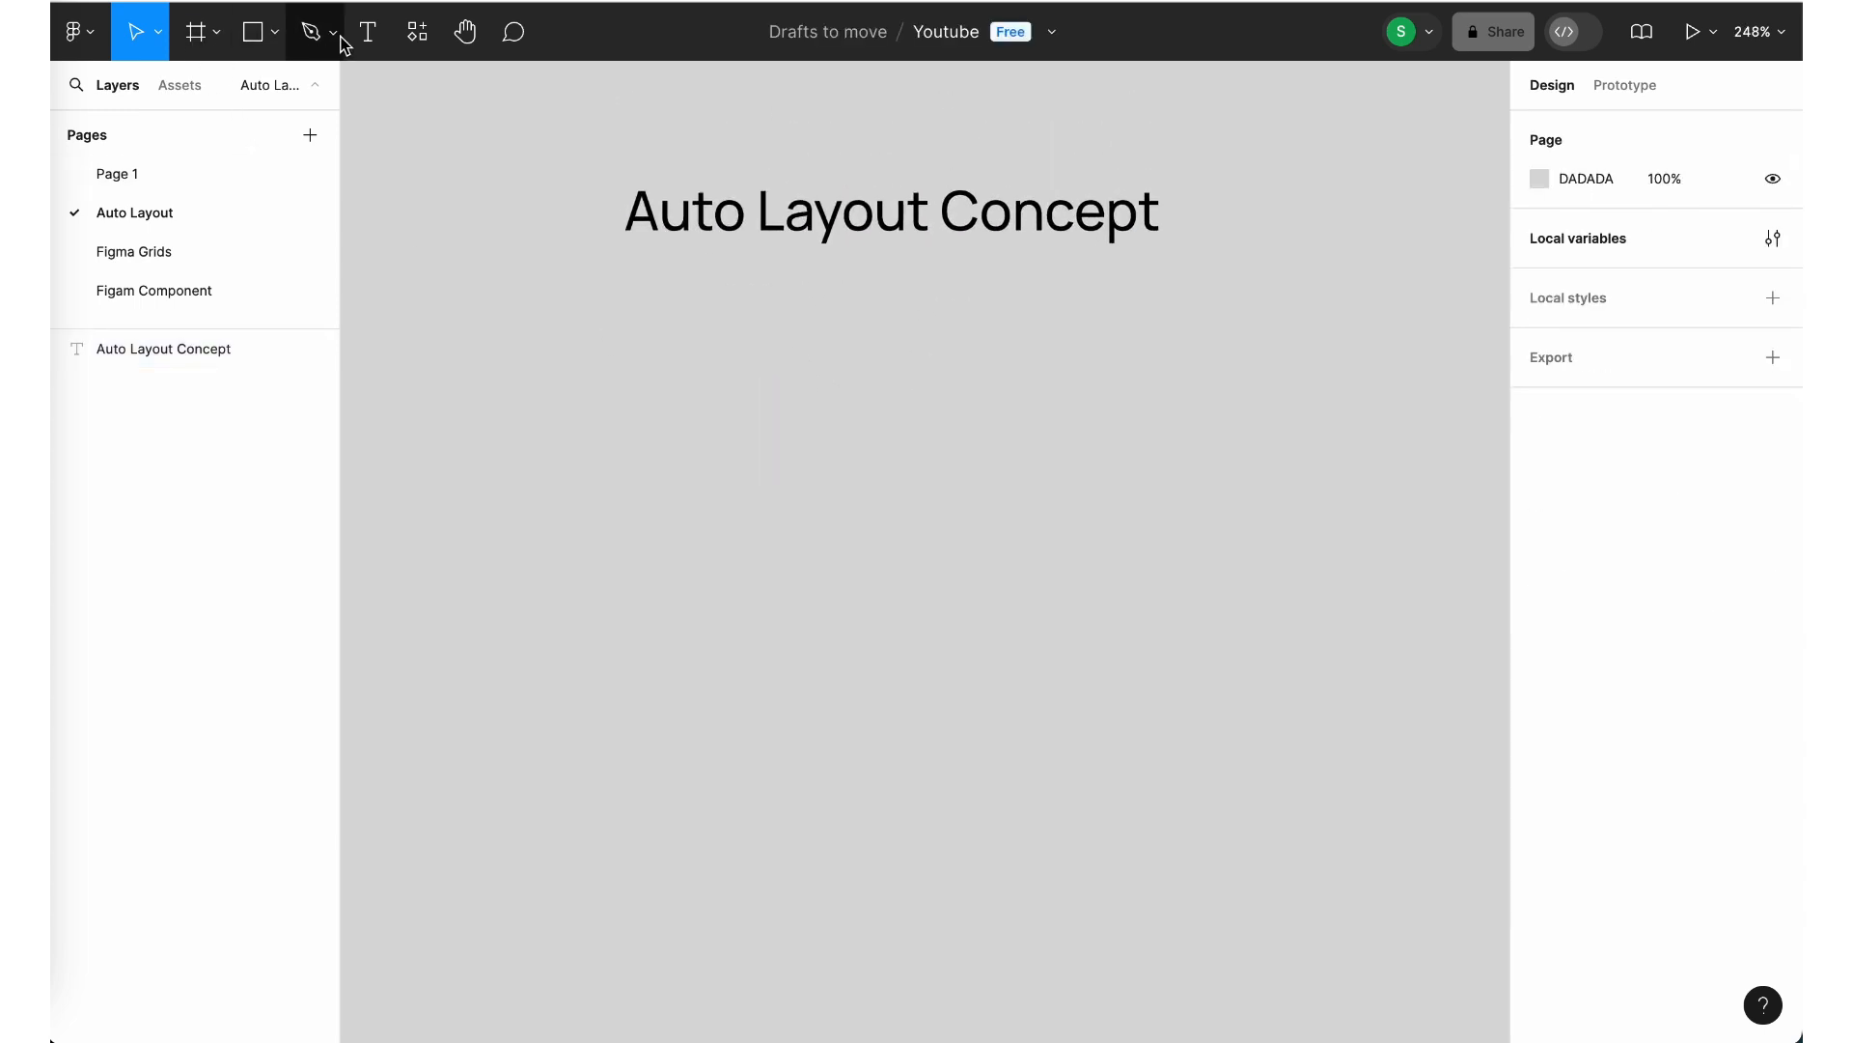
{"action": "left_click", "coordinate": [379, 44]}
{"action": "left_click", "coordinate": [717, 423]}
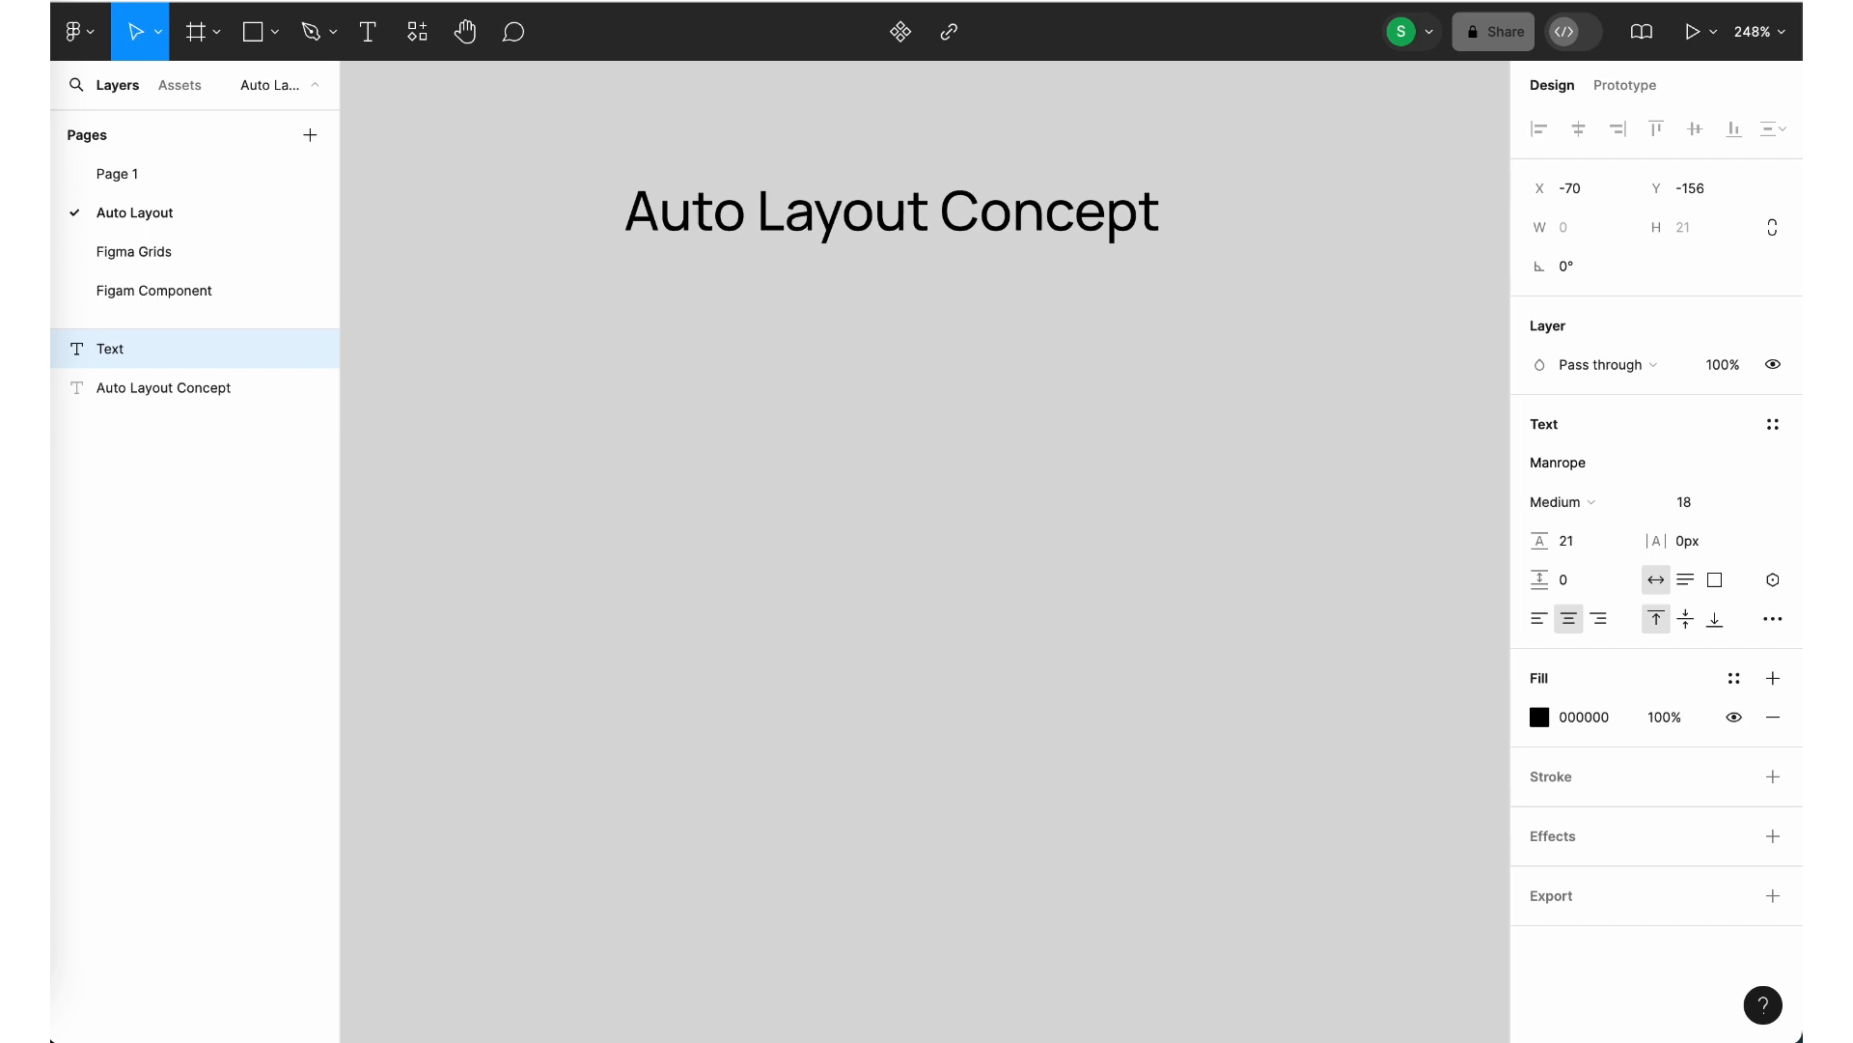
{"action": "type", "text": "Input Text"}
{"action": "key", "text": "Escape"}
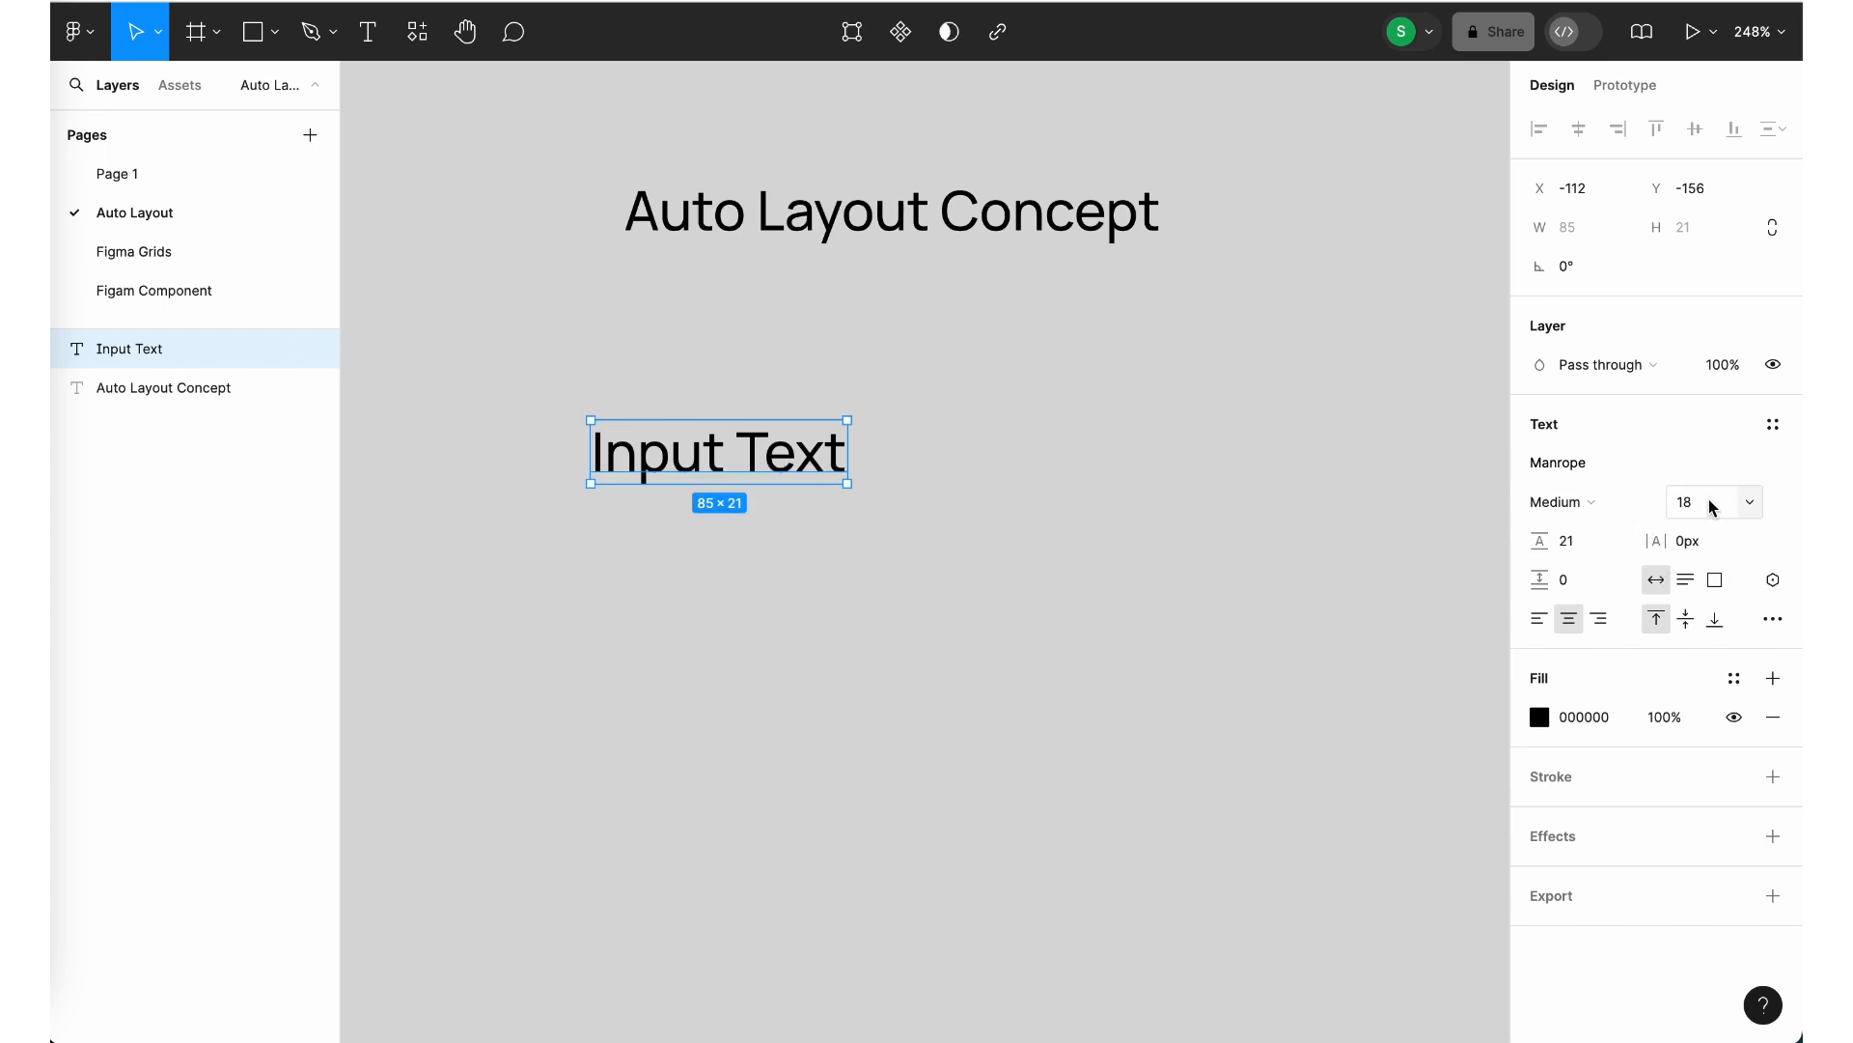
Set the font size of the Input Text layer to 20 and deselect it
{"action": "left_click", "coordinate": [1748, 506]}
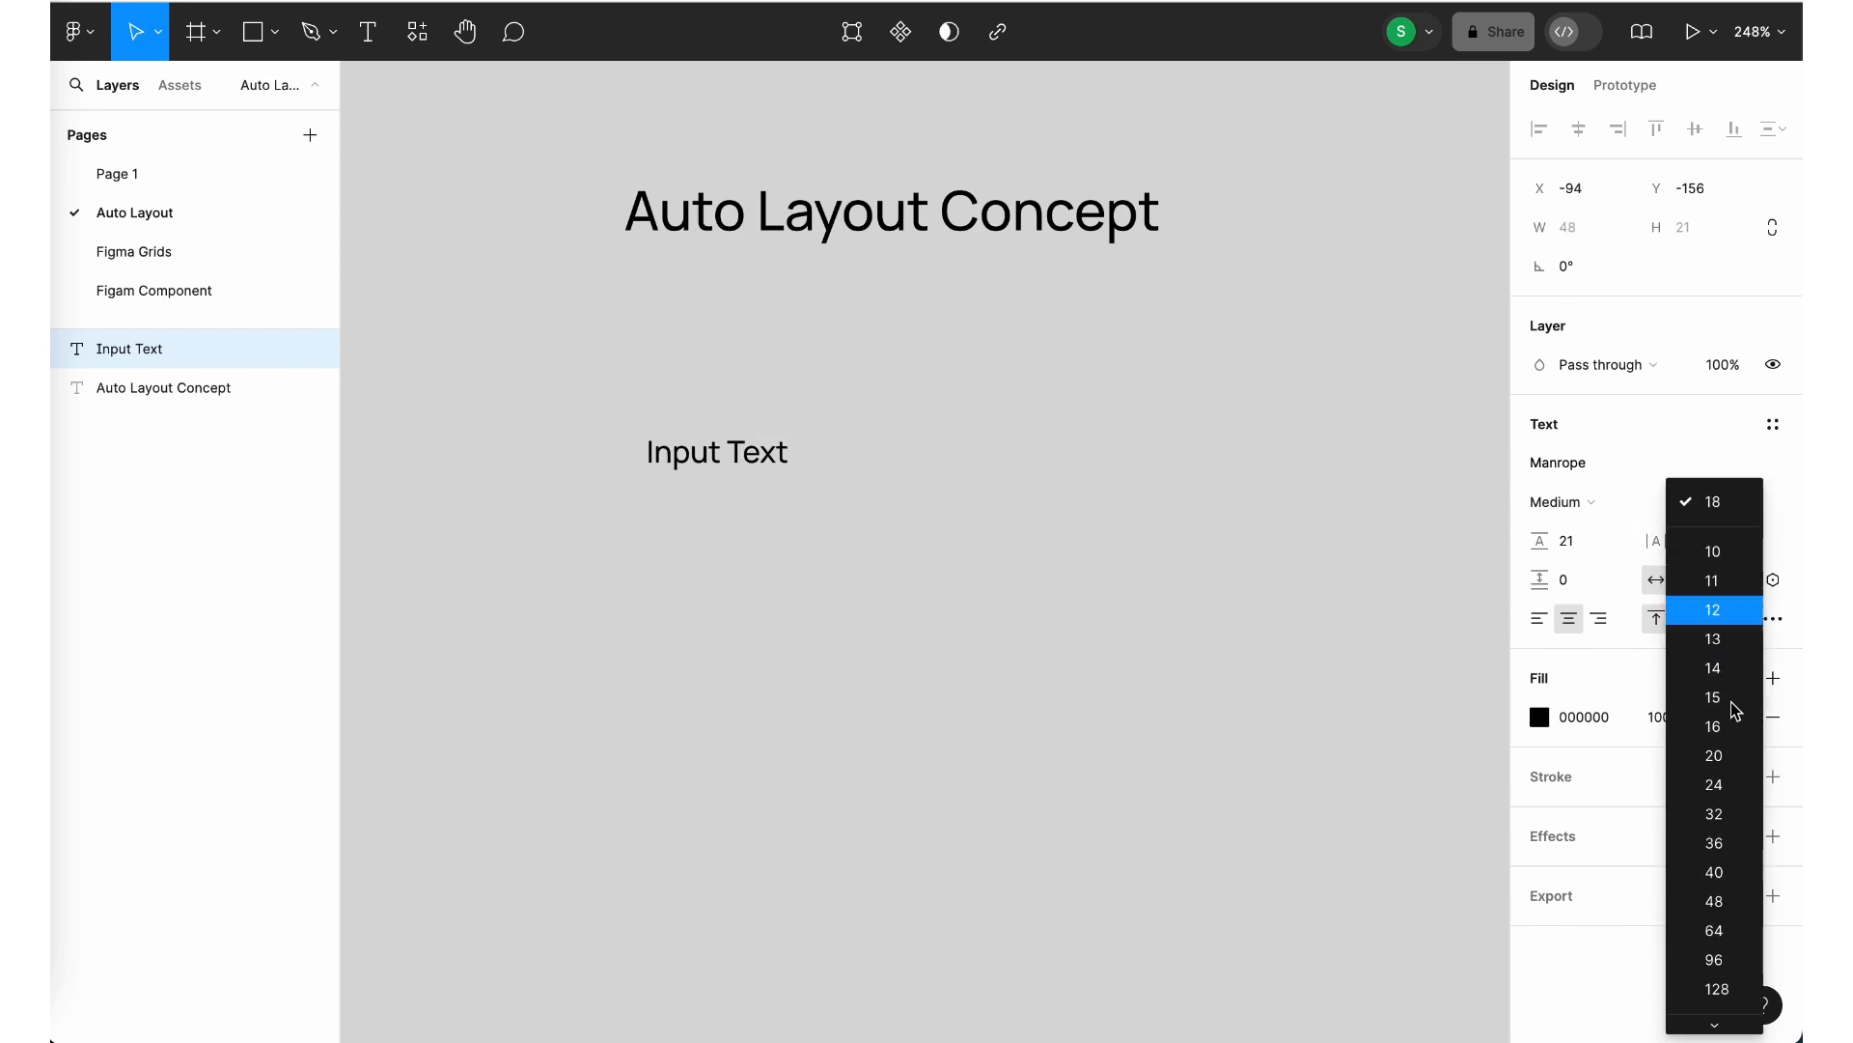
{"action": "left_click", "coordinate": [1717, 756]}
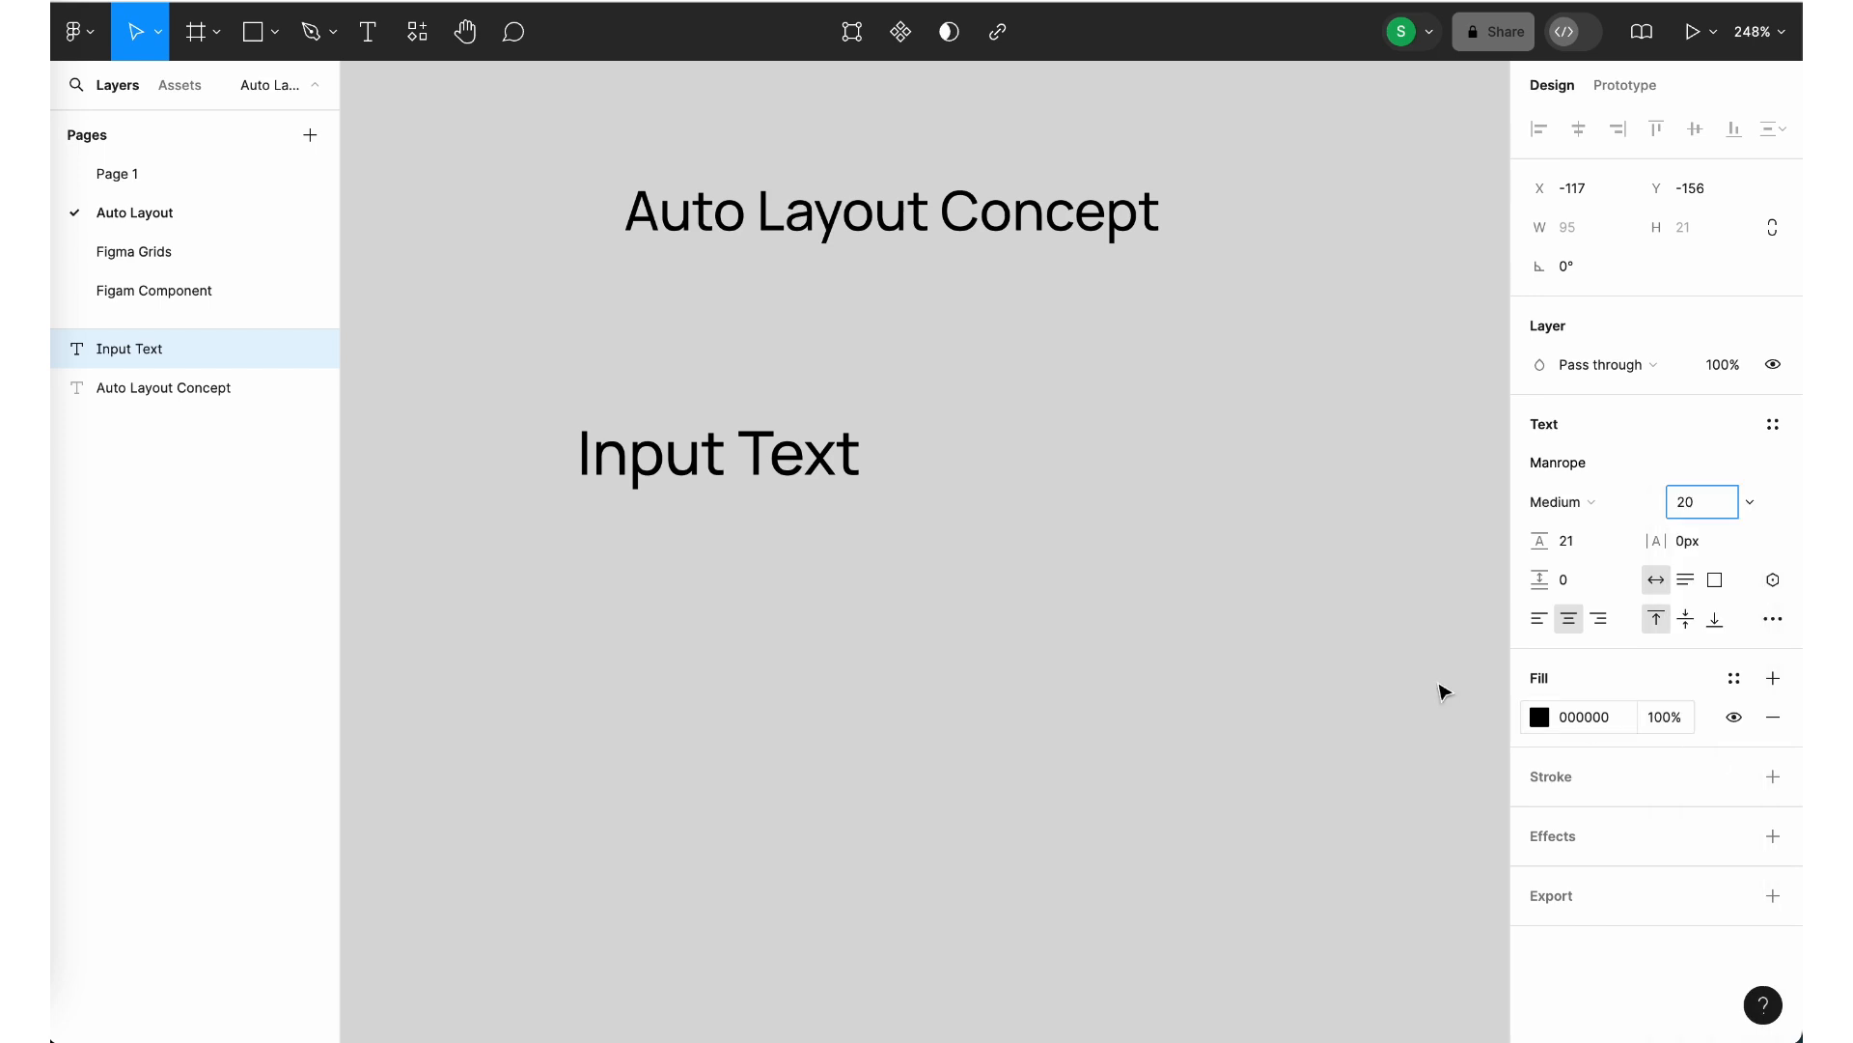
{"action": "scroll", "coordinate": [1139, 653], "scroll_direction": "down", "scroll_amount": 5}
{"action": "scroll", "coordinate": [1139, 653], "scroll_direction": "right", "scroll_amount": 3}
{"action": "scroll", "coordinate": [1139, 657], "scroll_direction": "up", "scroll_amount": 5}
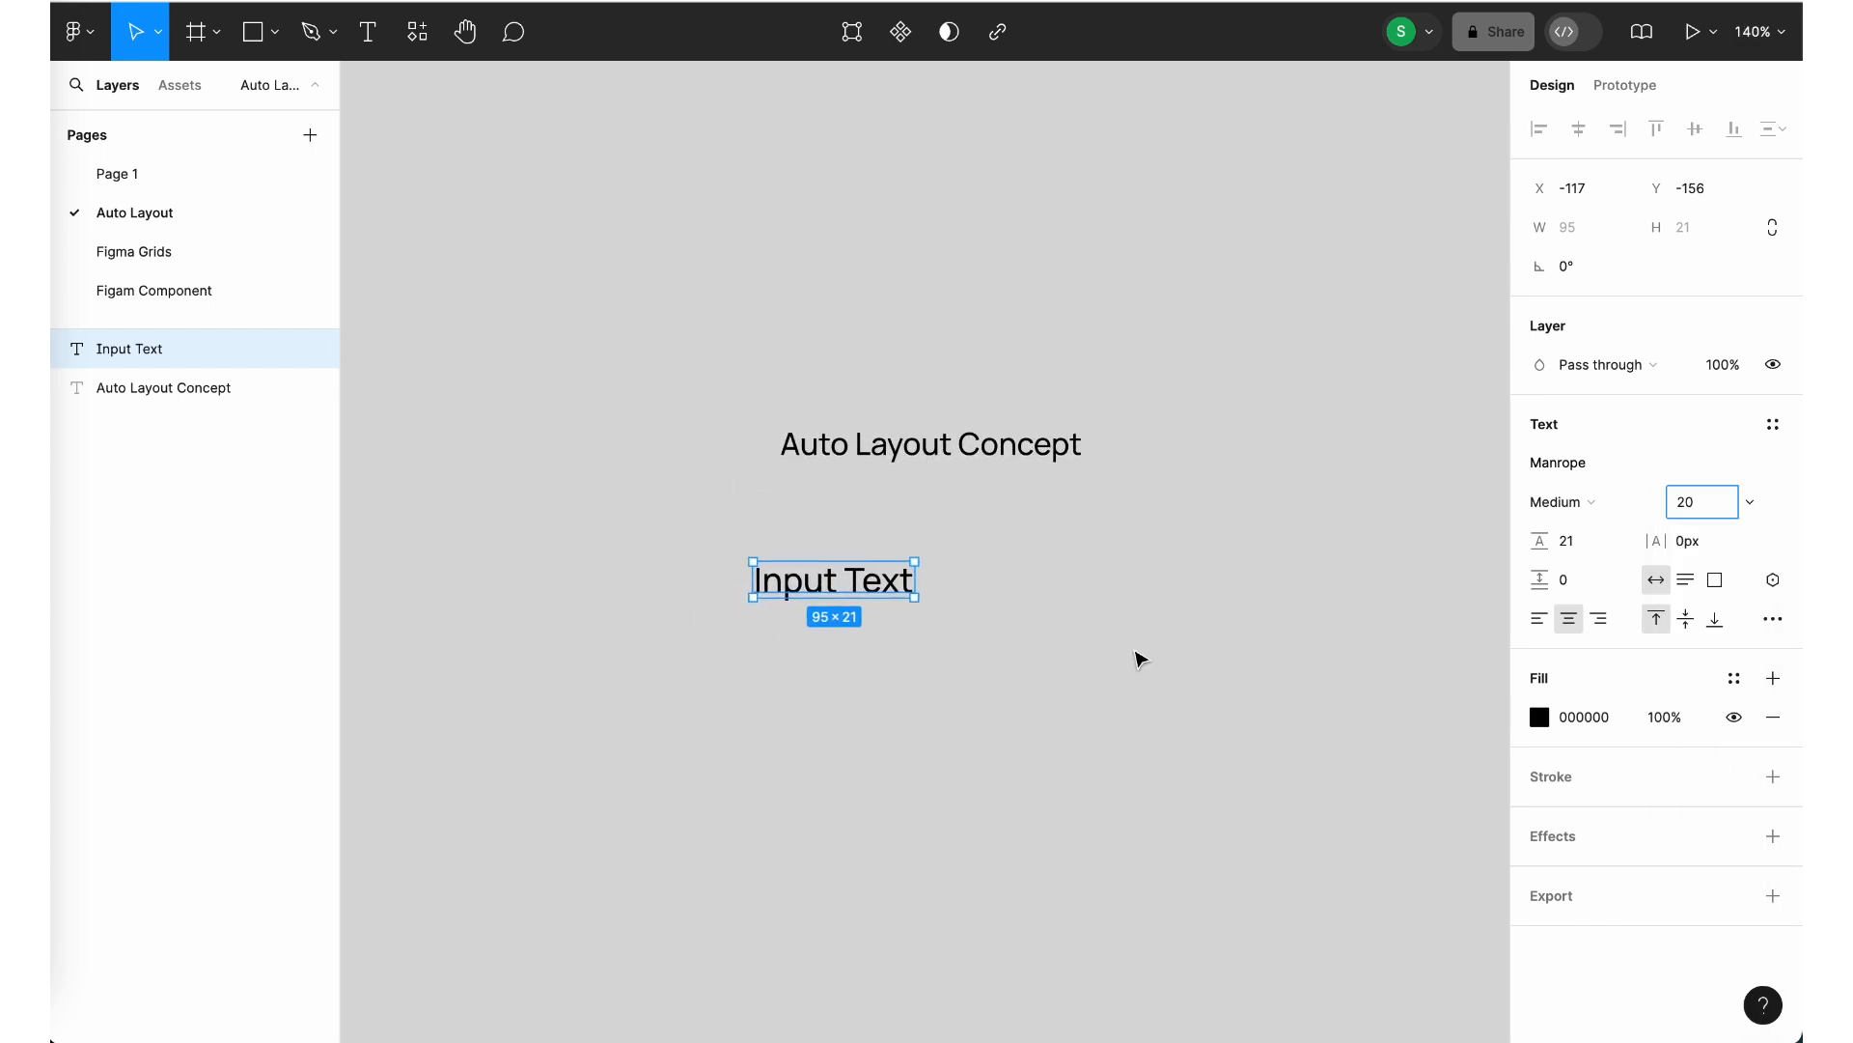
{"action": "left_click", "coordinate": [1139, 659]}
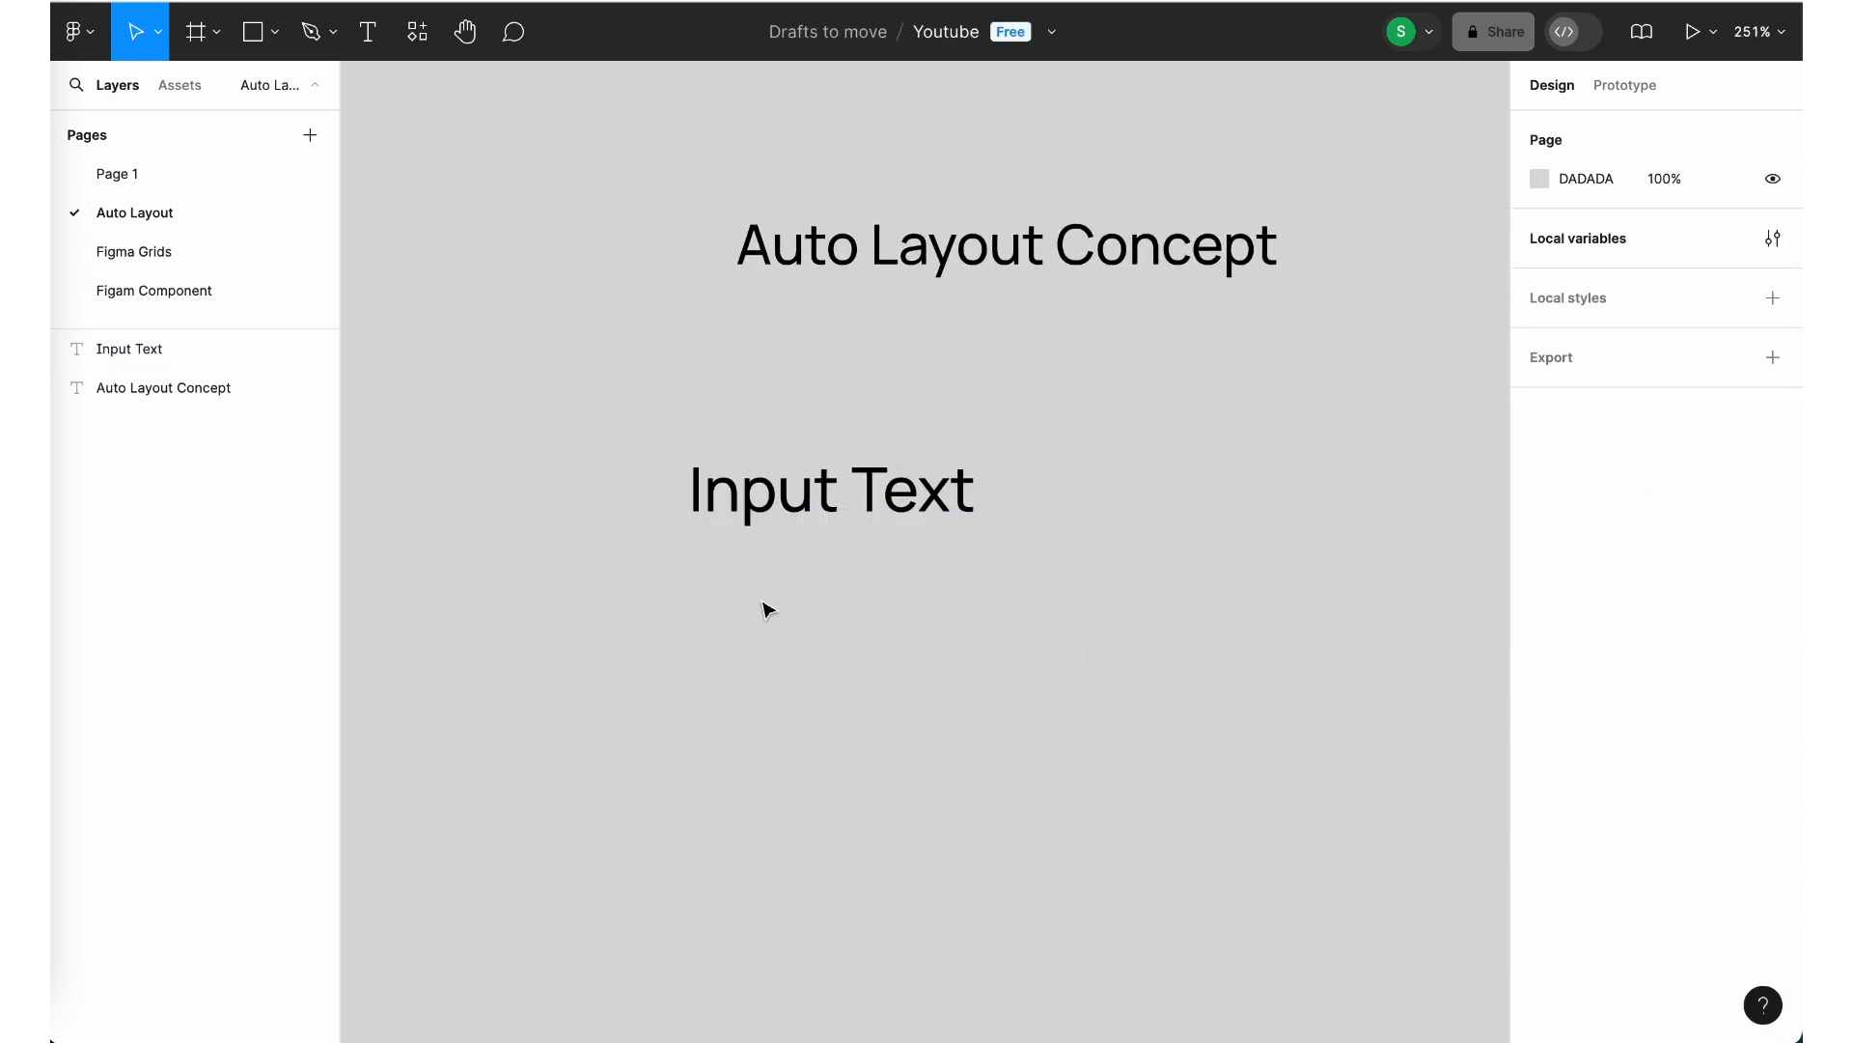
Run the Feather Icons plugin
{"action": "right_click", "coordinate": [763, 598]}
{"action": "mouse_move", "coordinate": [889, 836]}
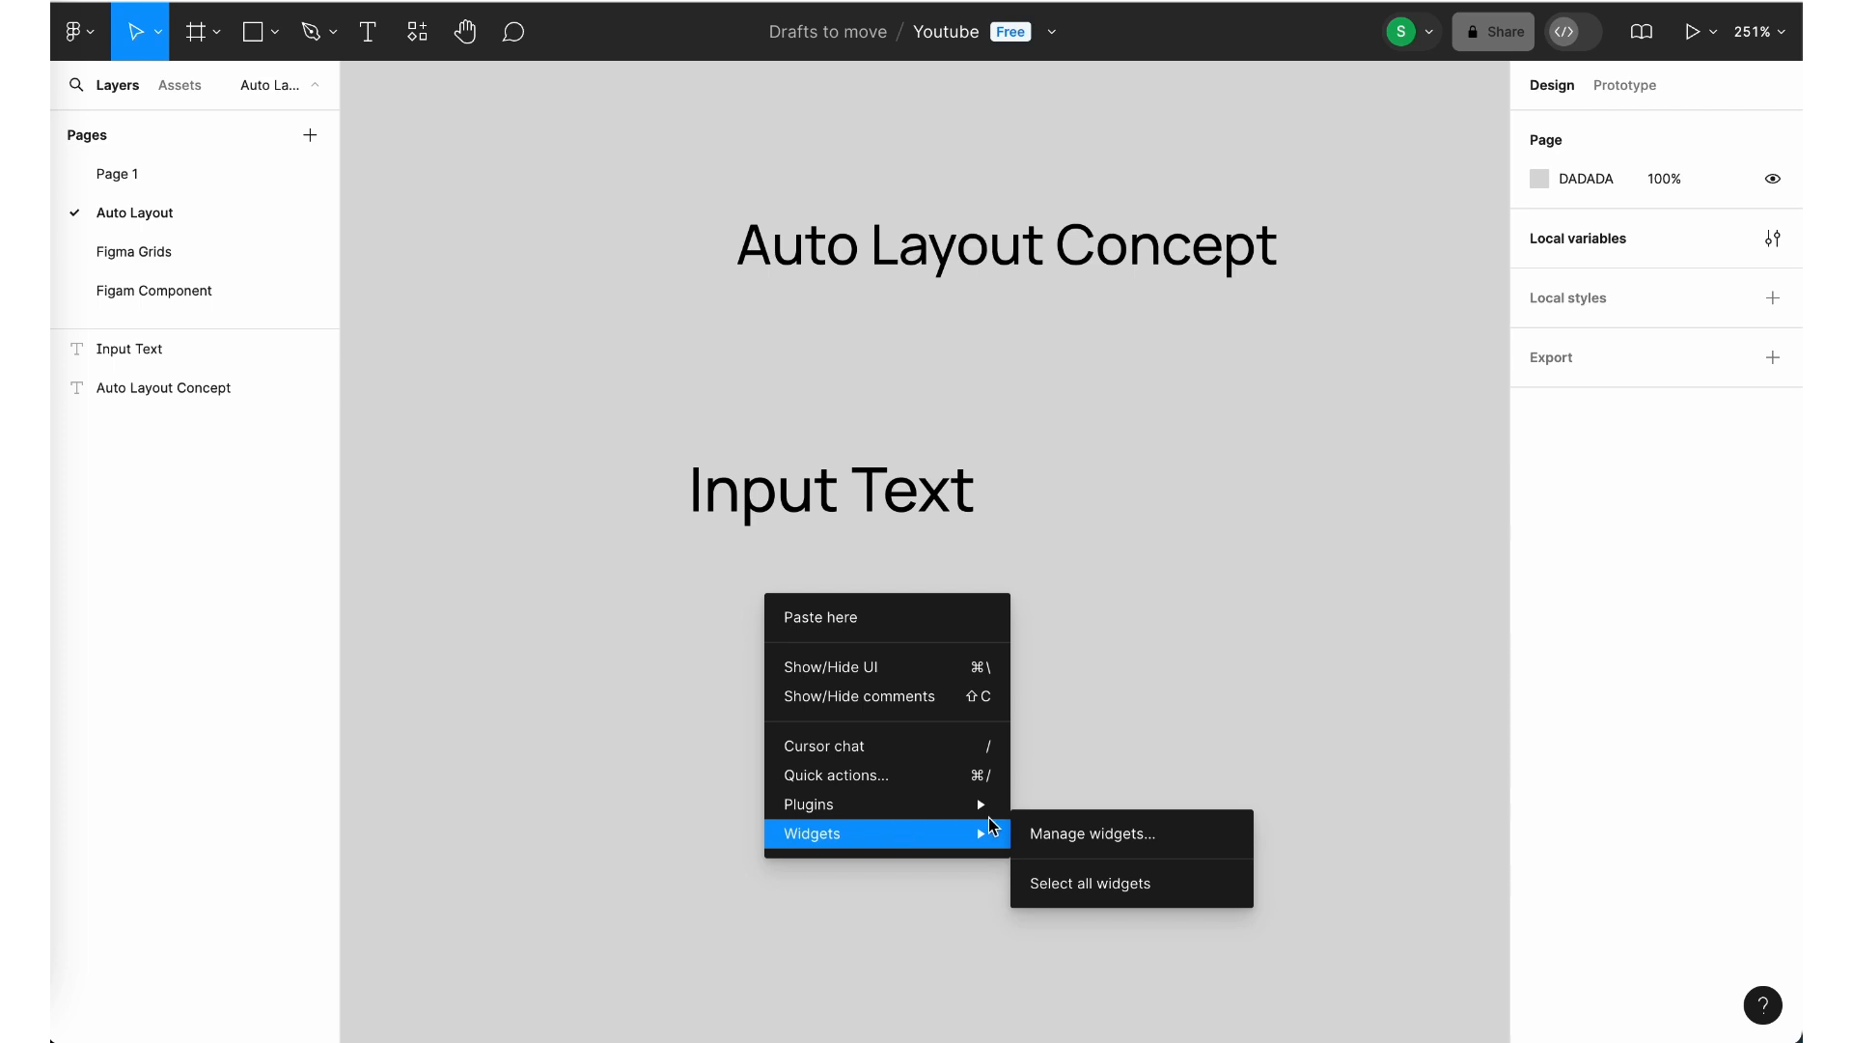
{"action": "mouse_move", "coordinate": [984, 809]}
{"action": "left_click", "coordinate": [1078, 832]}
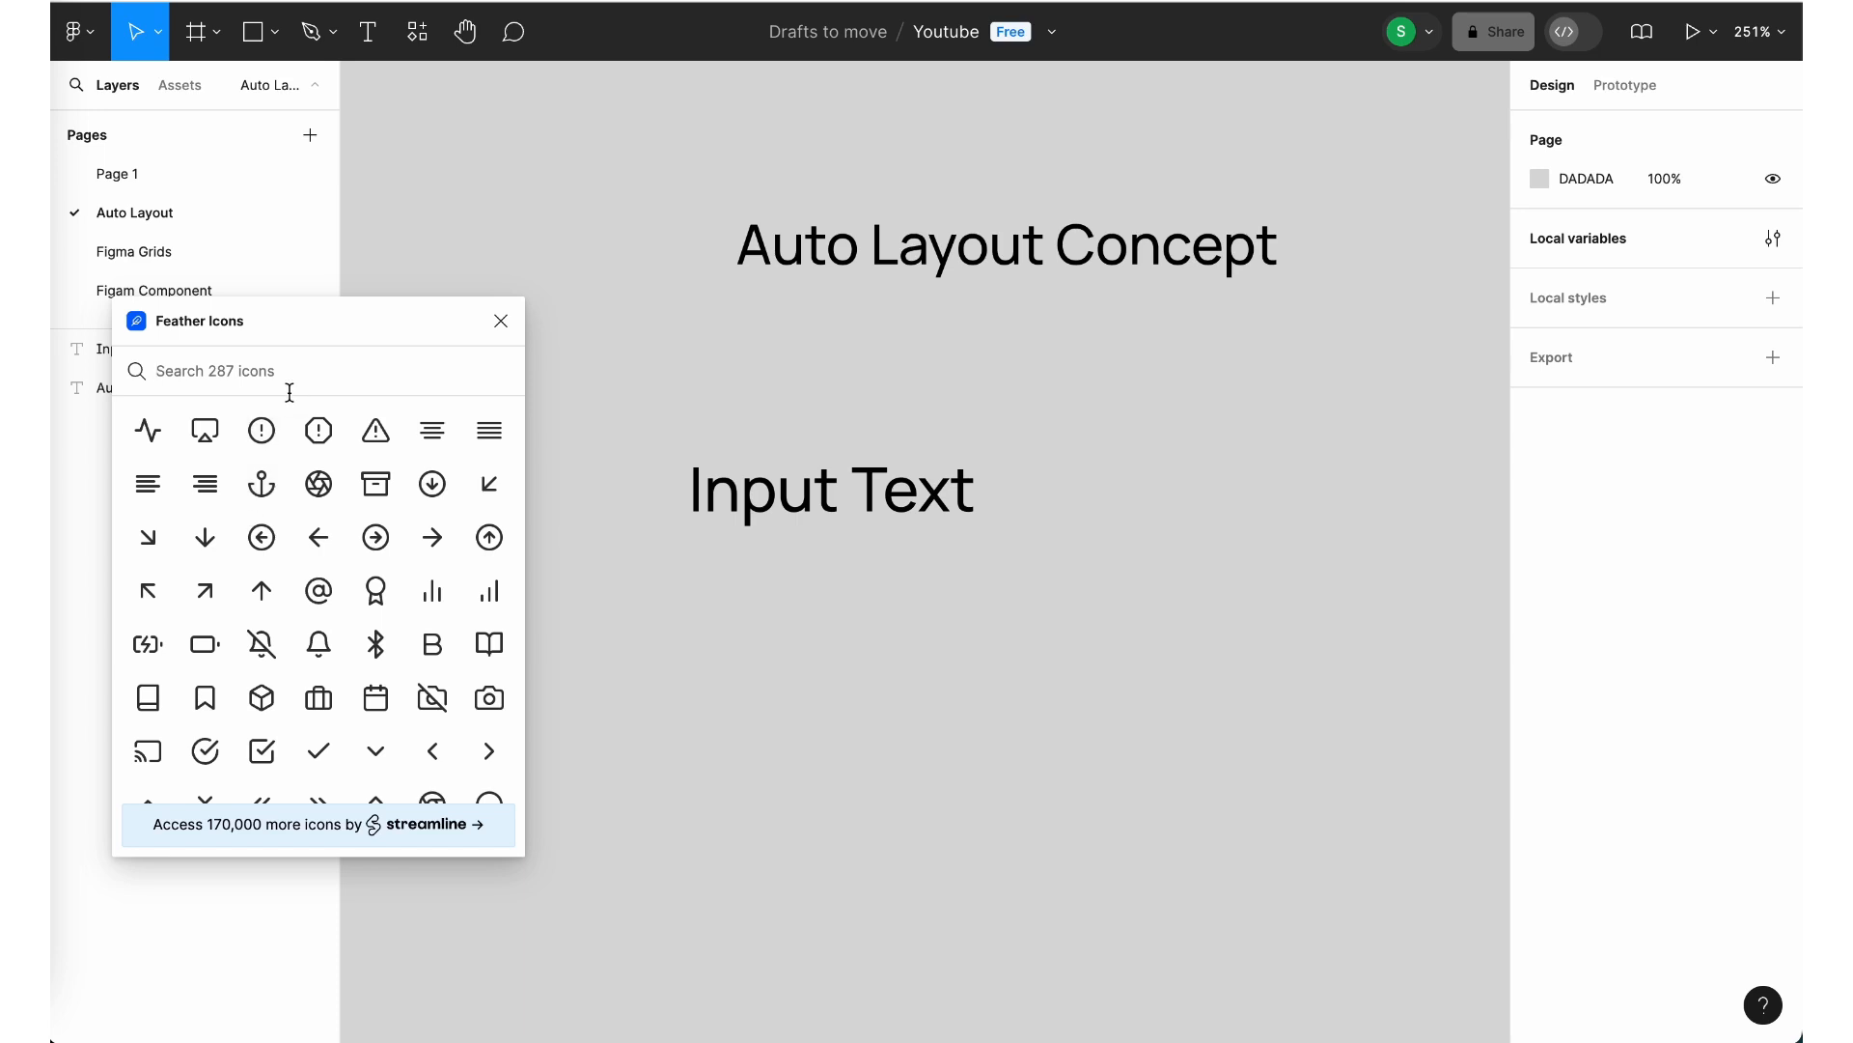
Search the Feather icons for "inpu" and clear the search
{"action": "left_click", "coordinate": [289, 386]}
{"action": "type", "text": "inpu"}
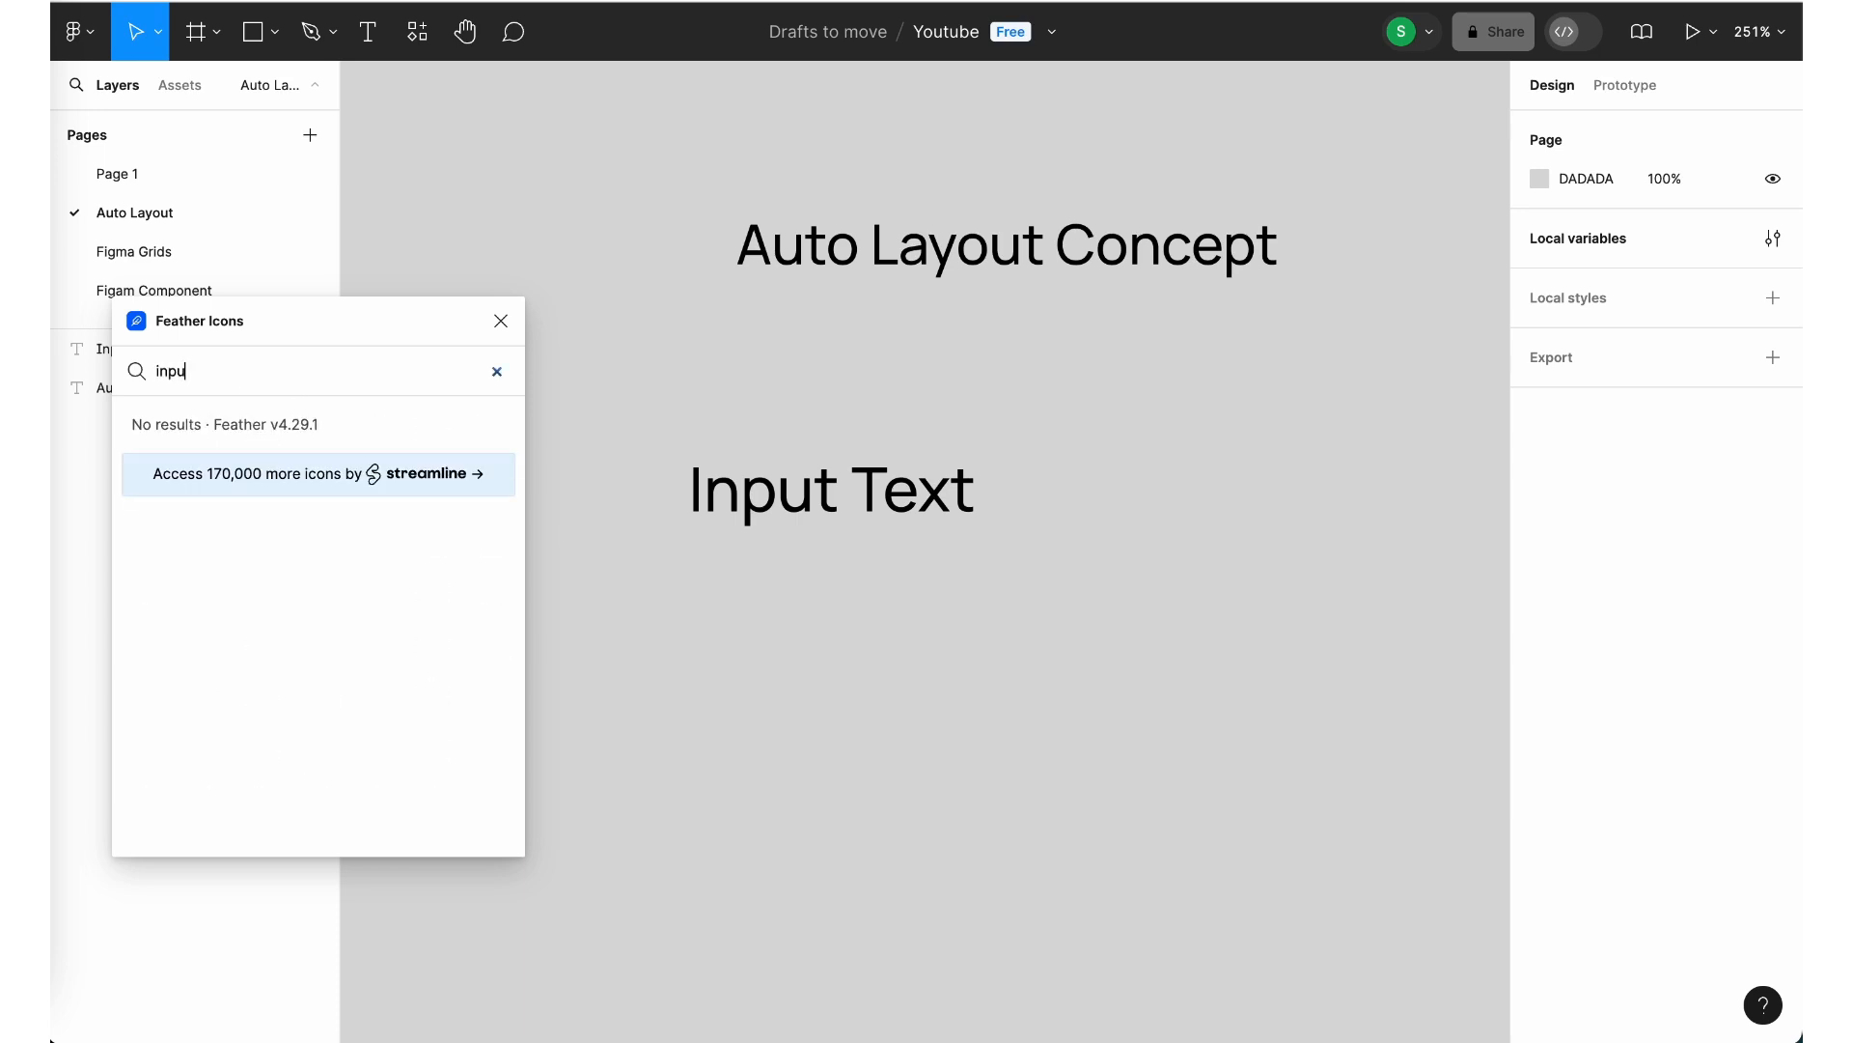
{"action": "key", "text": "BackSpace"}
{"action": "key", "text": "BackSpace"}
{"action": "key", "text": "BackSpace"}
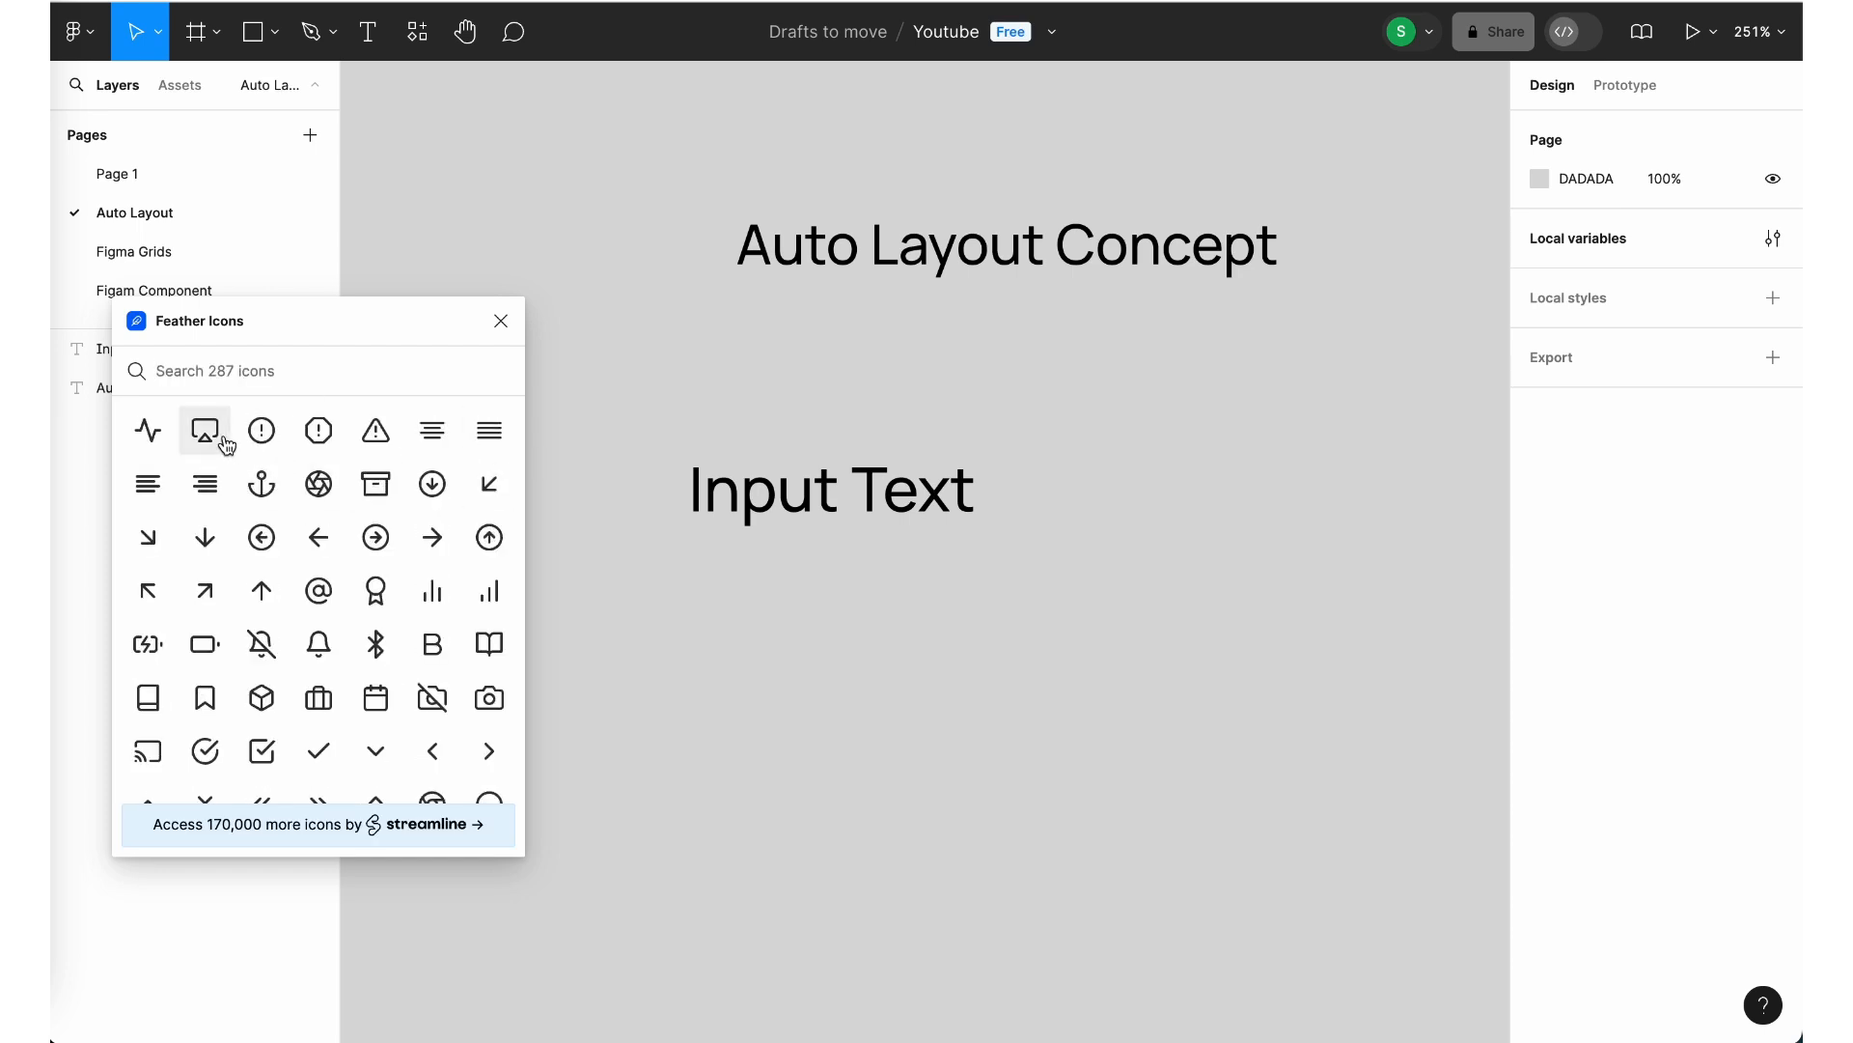
Insert the airplay icon onto the canvas and close the Feather Icons plugin
{"action": "left_click", "coordinate": [221, 436]}
{"action": "left_click", "coordinate": [205, 432]}
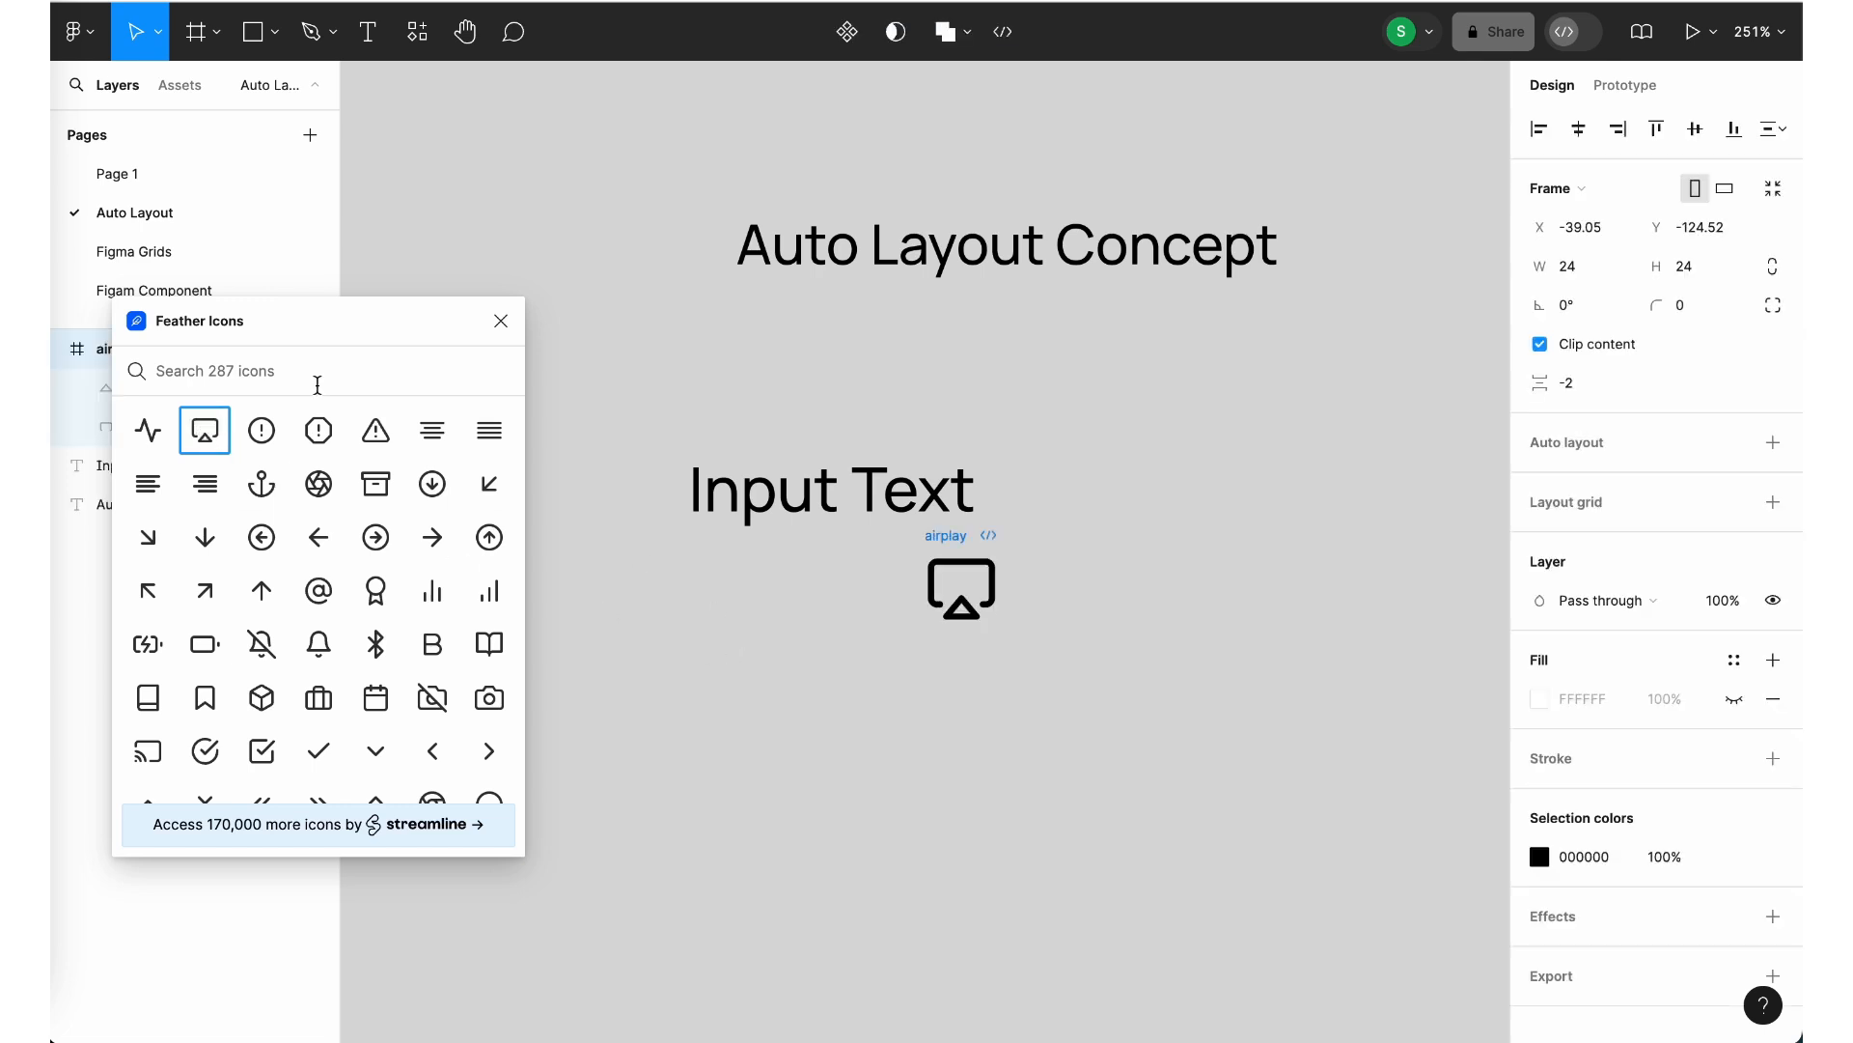
{"action": "left_click", "coordinate": [501, 321]}
{"action": "left_click", "coordinate": [918, 846]}
Scale the airplay icon proportionally to 16 × 16 and place it to the left of Input Text
{"action": "left_click", "coordinate": [946, 536]}
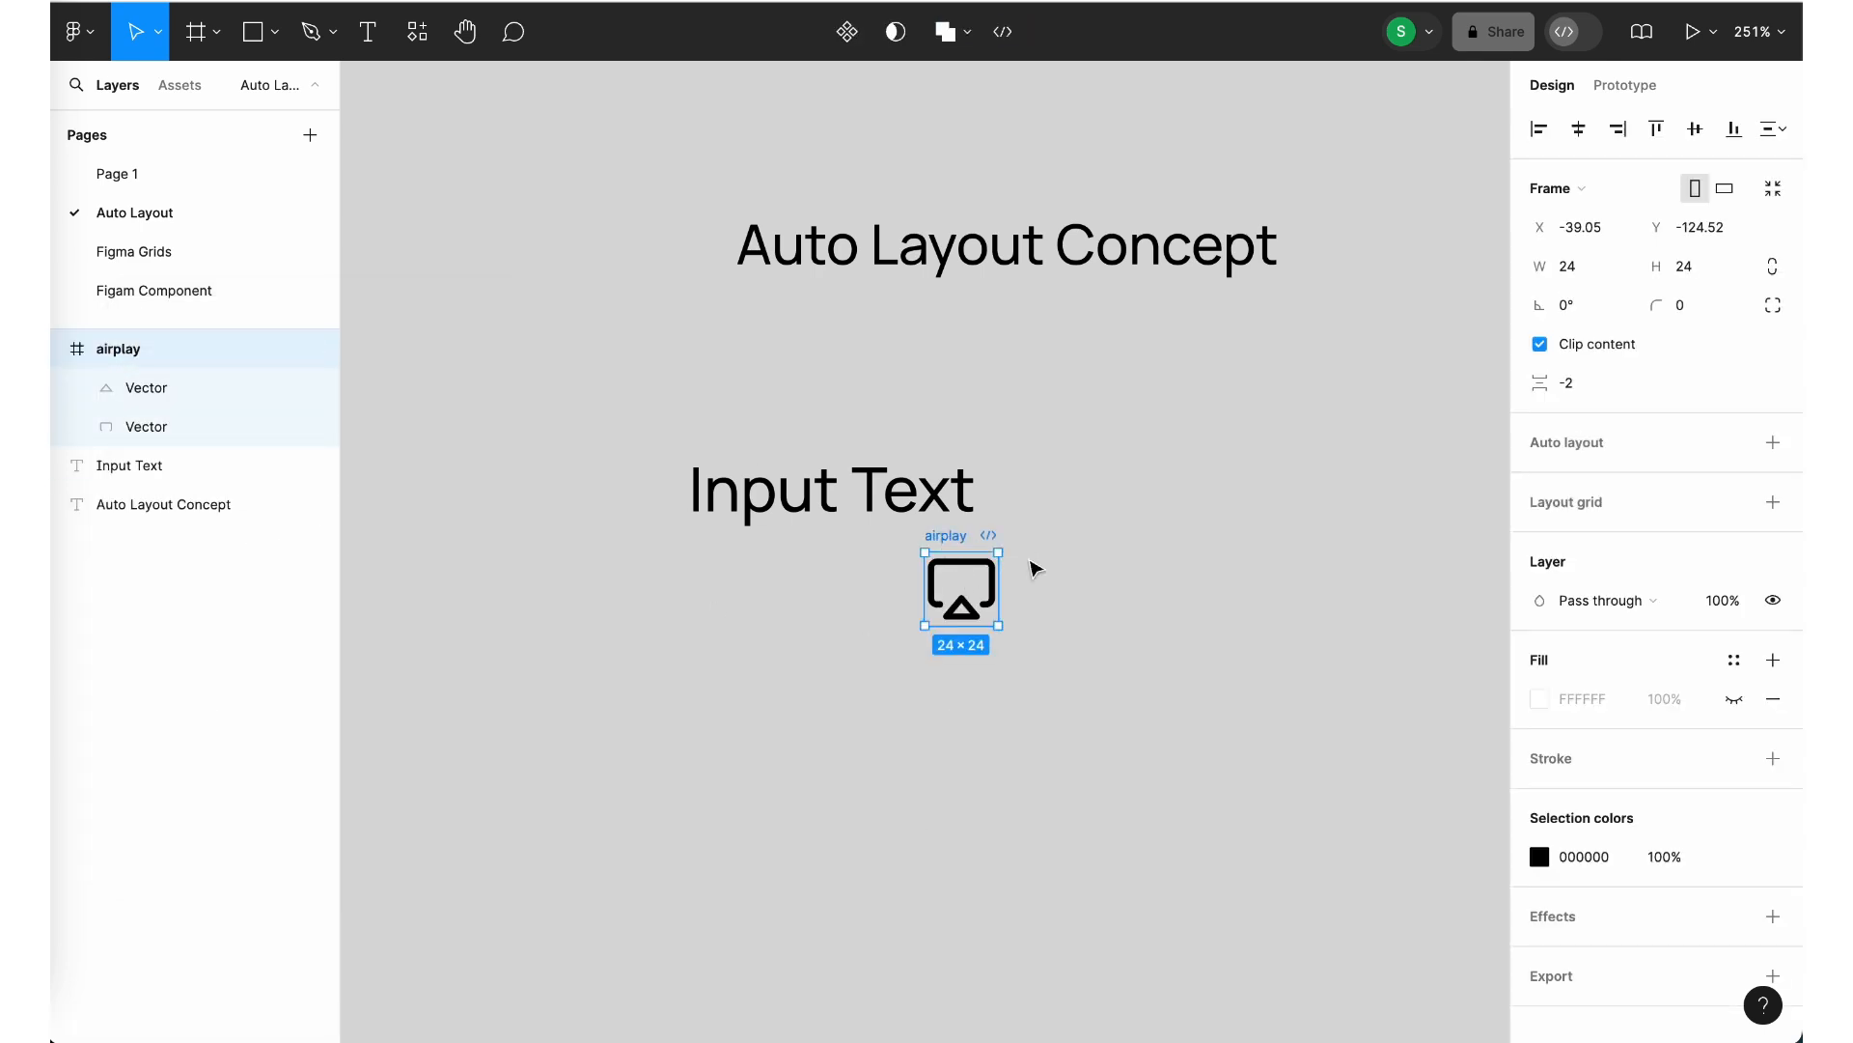
{"action": "left_click", "coordinate": [1772, 266]}
{"action": "left_click_drag", "start_coordinate": [997, 552], "coordinate": [615, 521]}
{"action": "scroll", "coordinate": [615, 522], "scroll_direction": "up", "scroll_amount": 5}
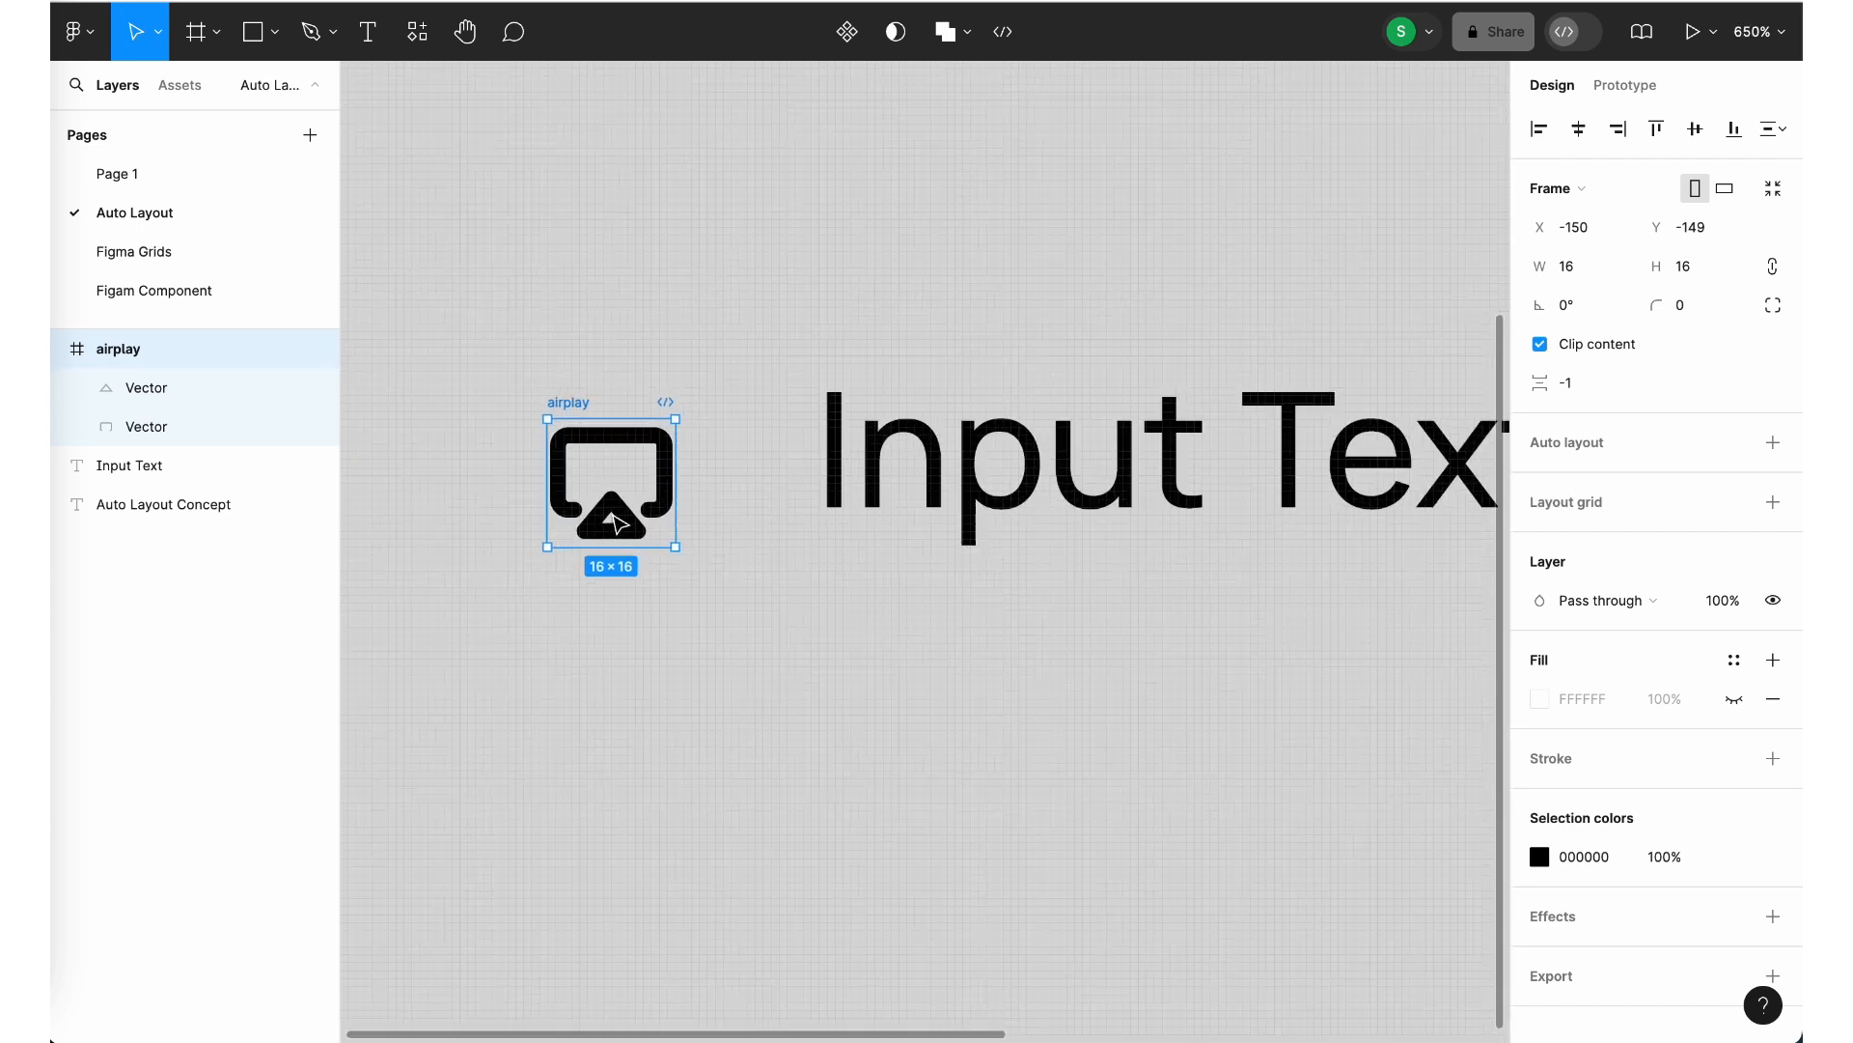
Move the airplay icon up to Y -152 beside the Input Text layer and deselect it
{"action": "left_click", "coordinate": [695, 328]}
{"action": "left_click_drag", "start_coordinate": [567, 414], "coordinate": [562, 388]}
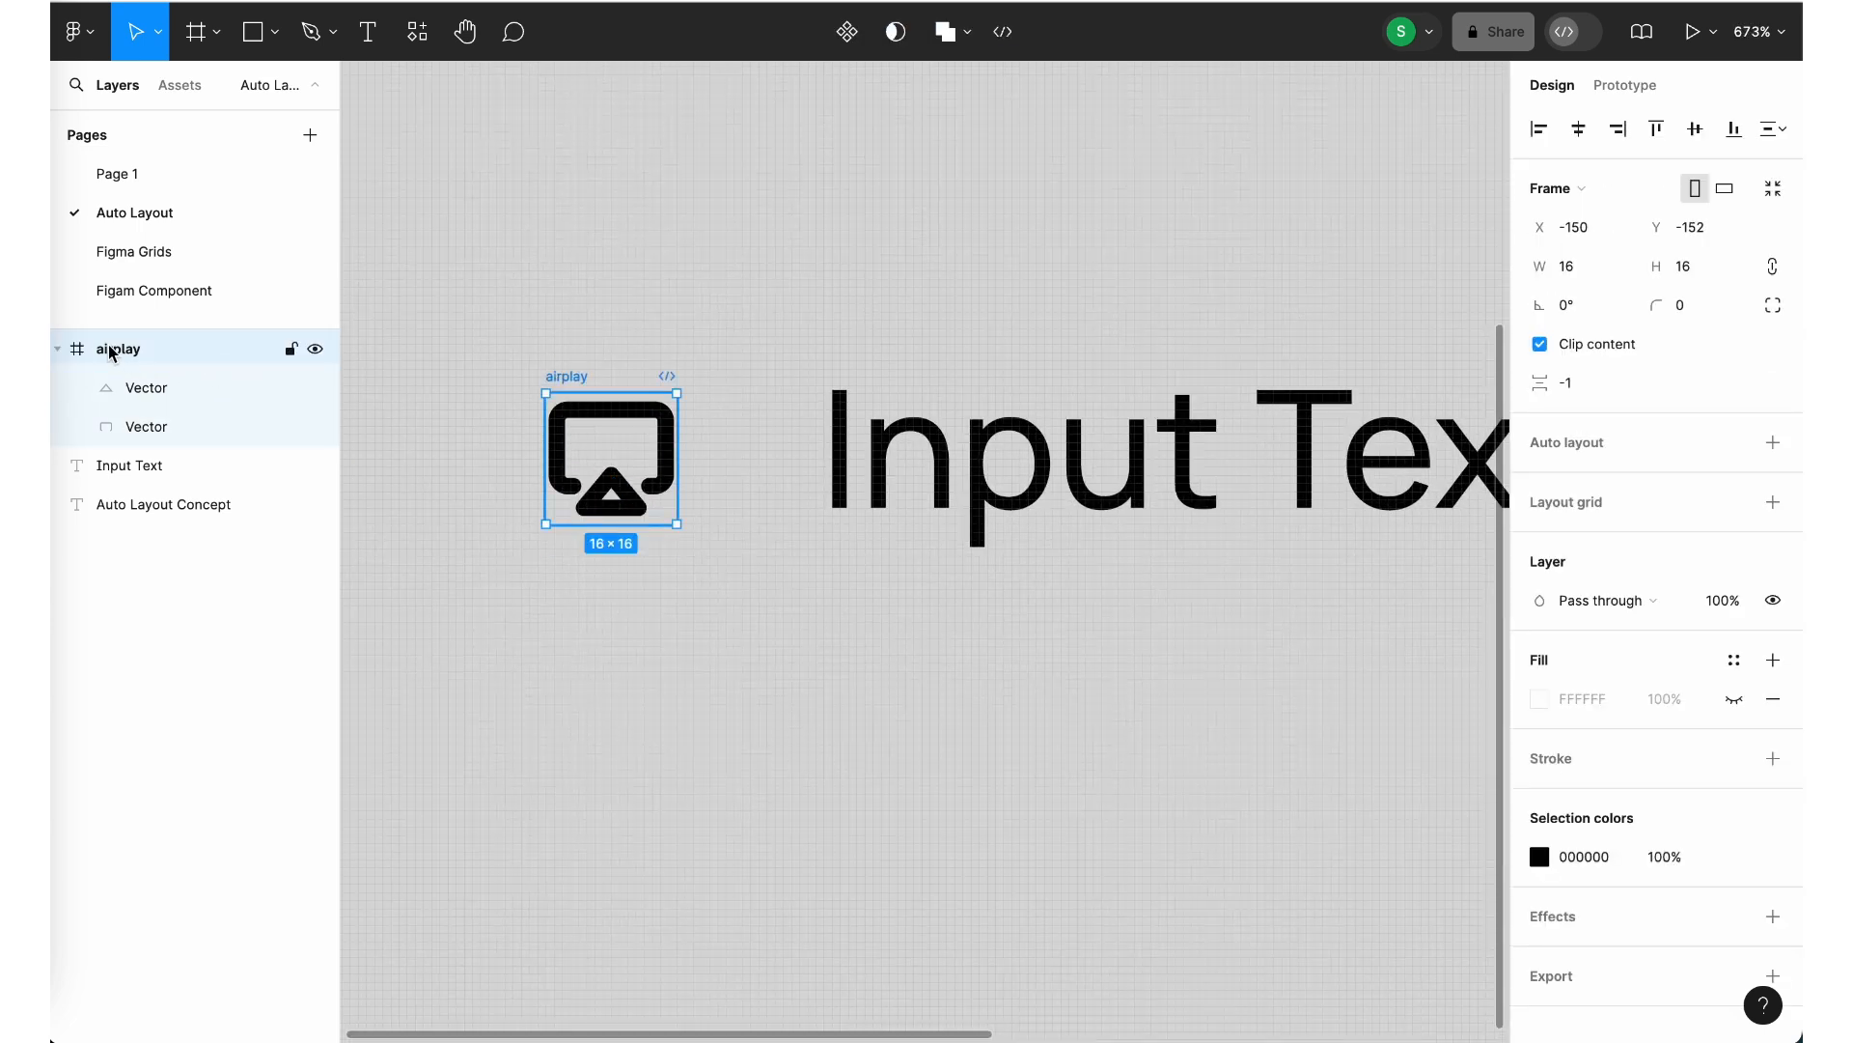
{"action": "left_click", "coordinate": [455, 654]}
{"action": "scroll", "coordinate": [450, 649], "scroll_direction": "down", "scroll_amount": 3}
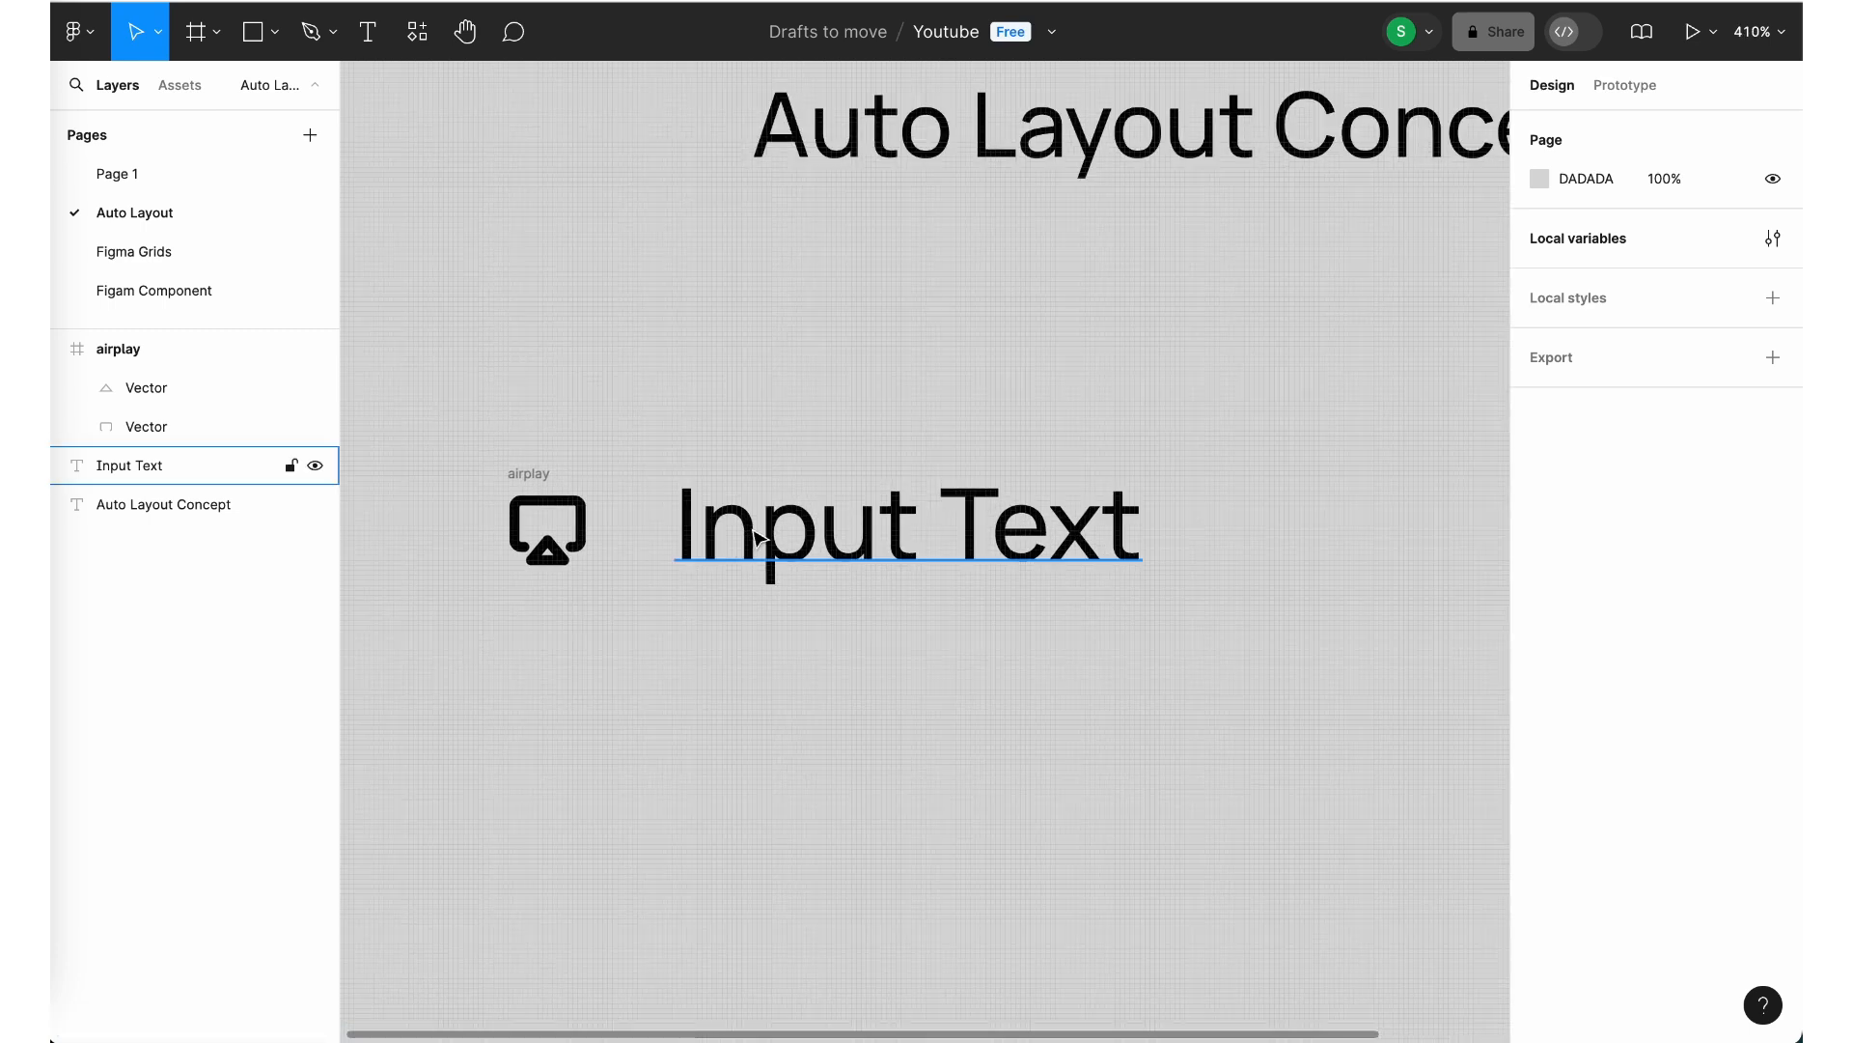
Wrap the Input Text layer in its own frame
{"action": "left_click", "coordinate": [763, 536]}
{"action": "right_click", "coordinate": [762, 536]}
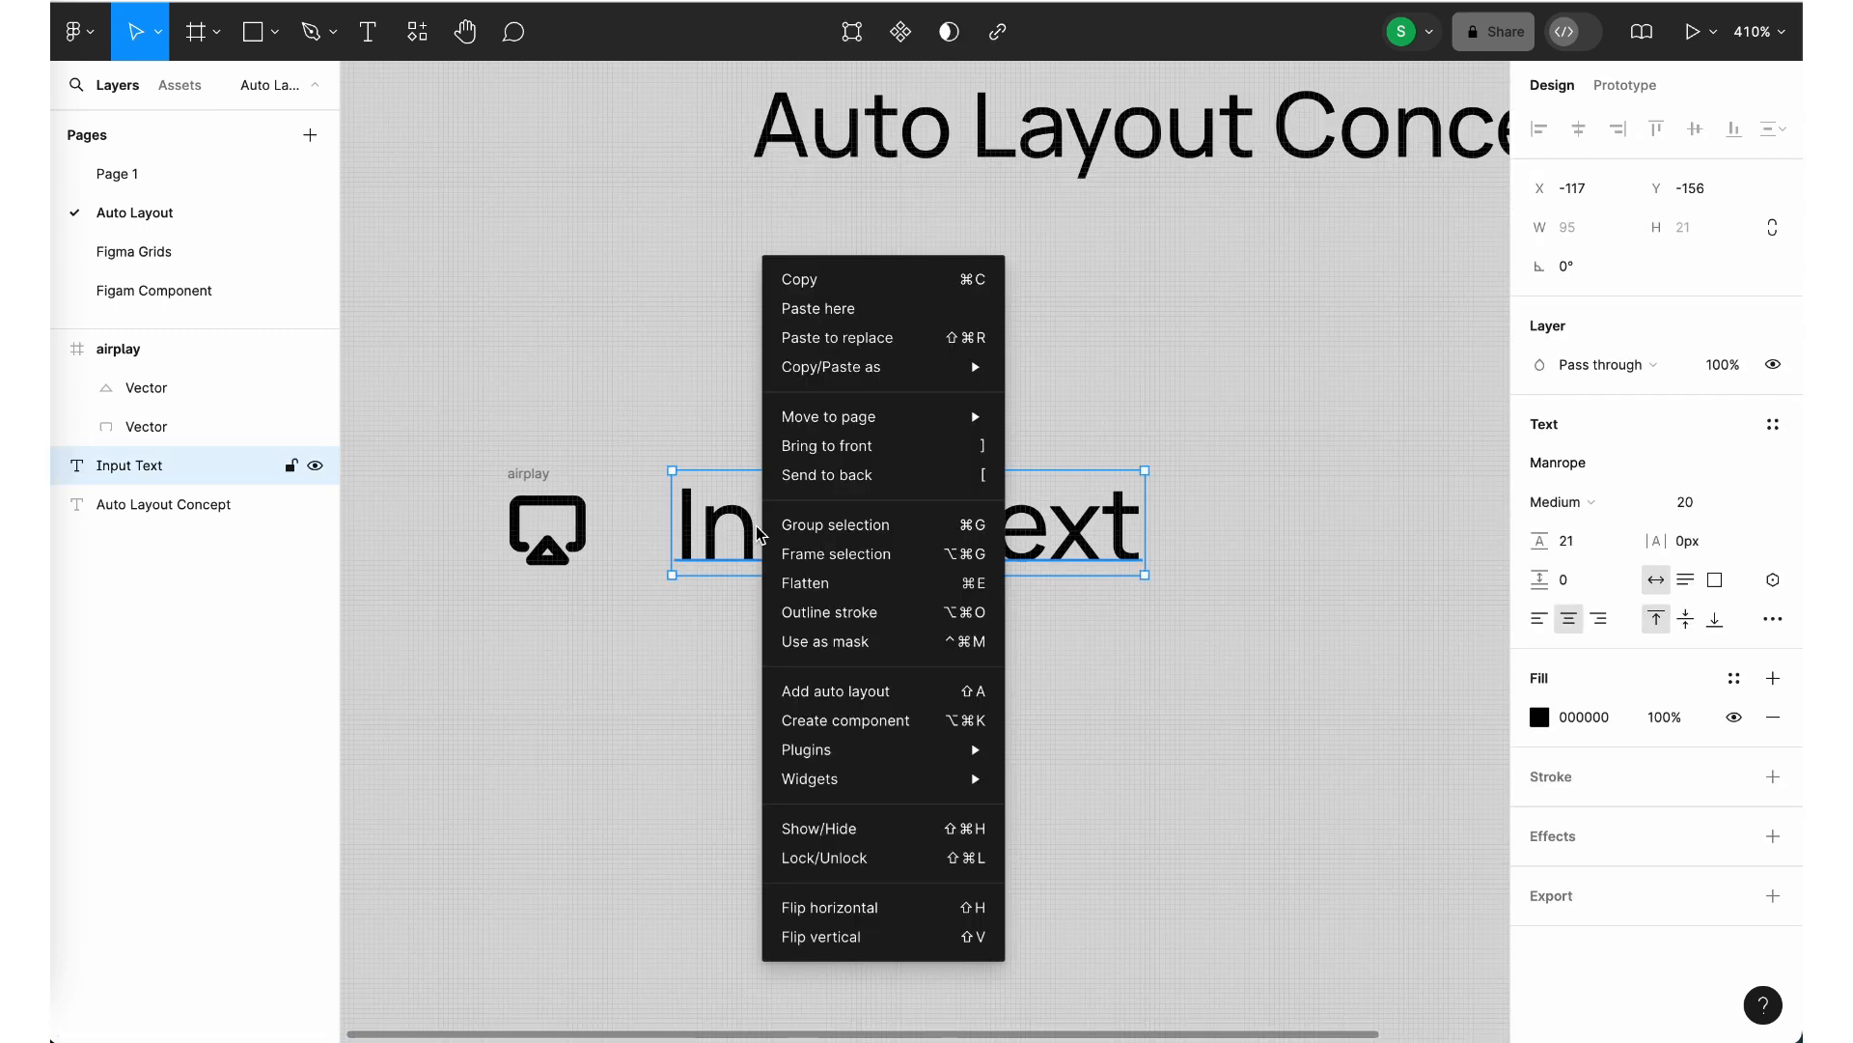
{"action": "left_click", "coordinate": [836, 570]}
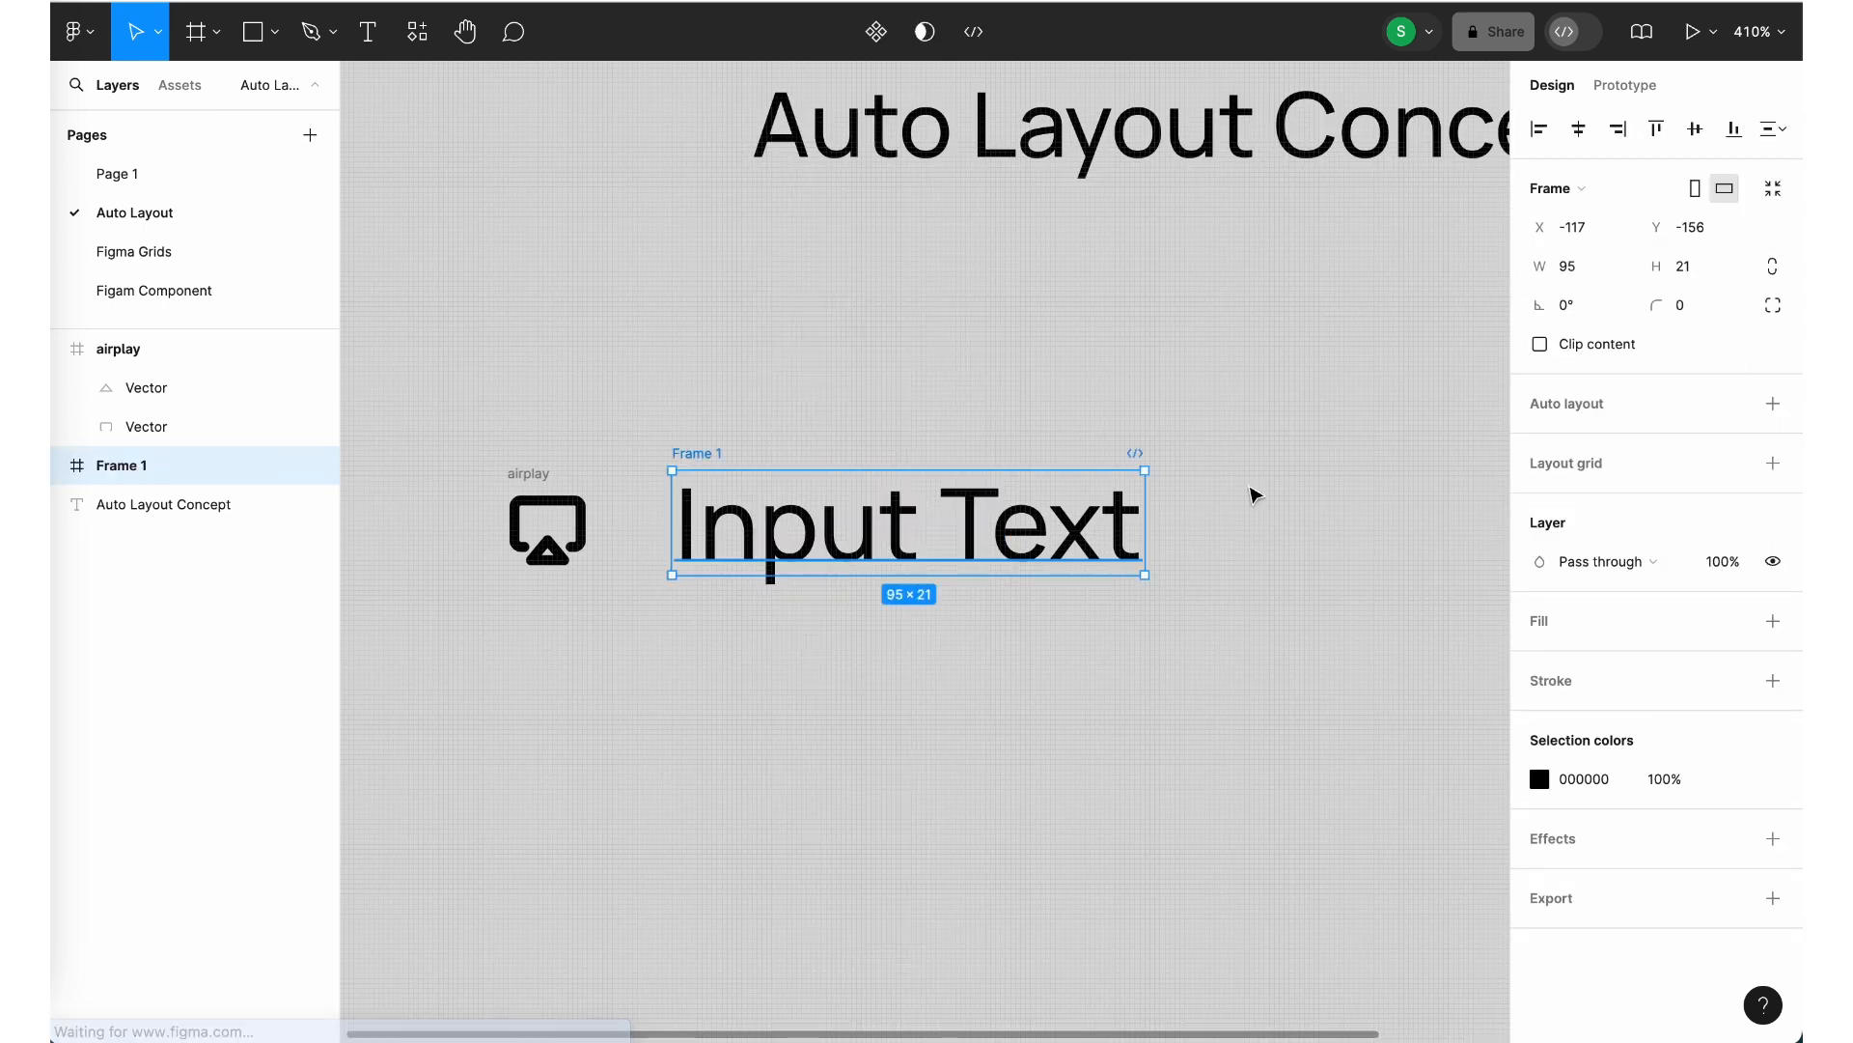
{"action": "left_click", "coordinate": [1588, 405]}
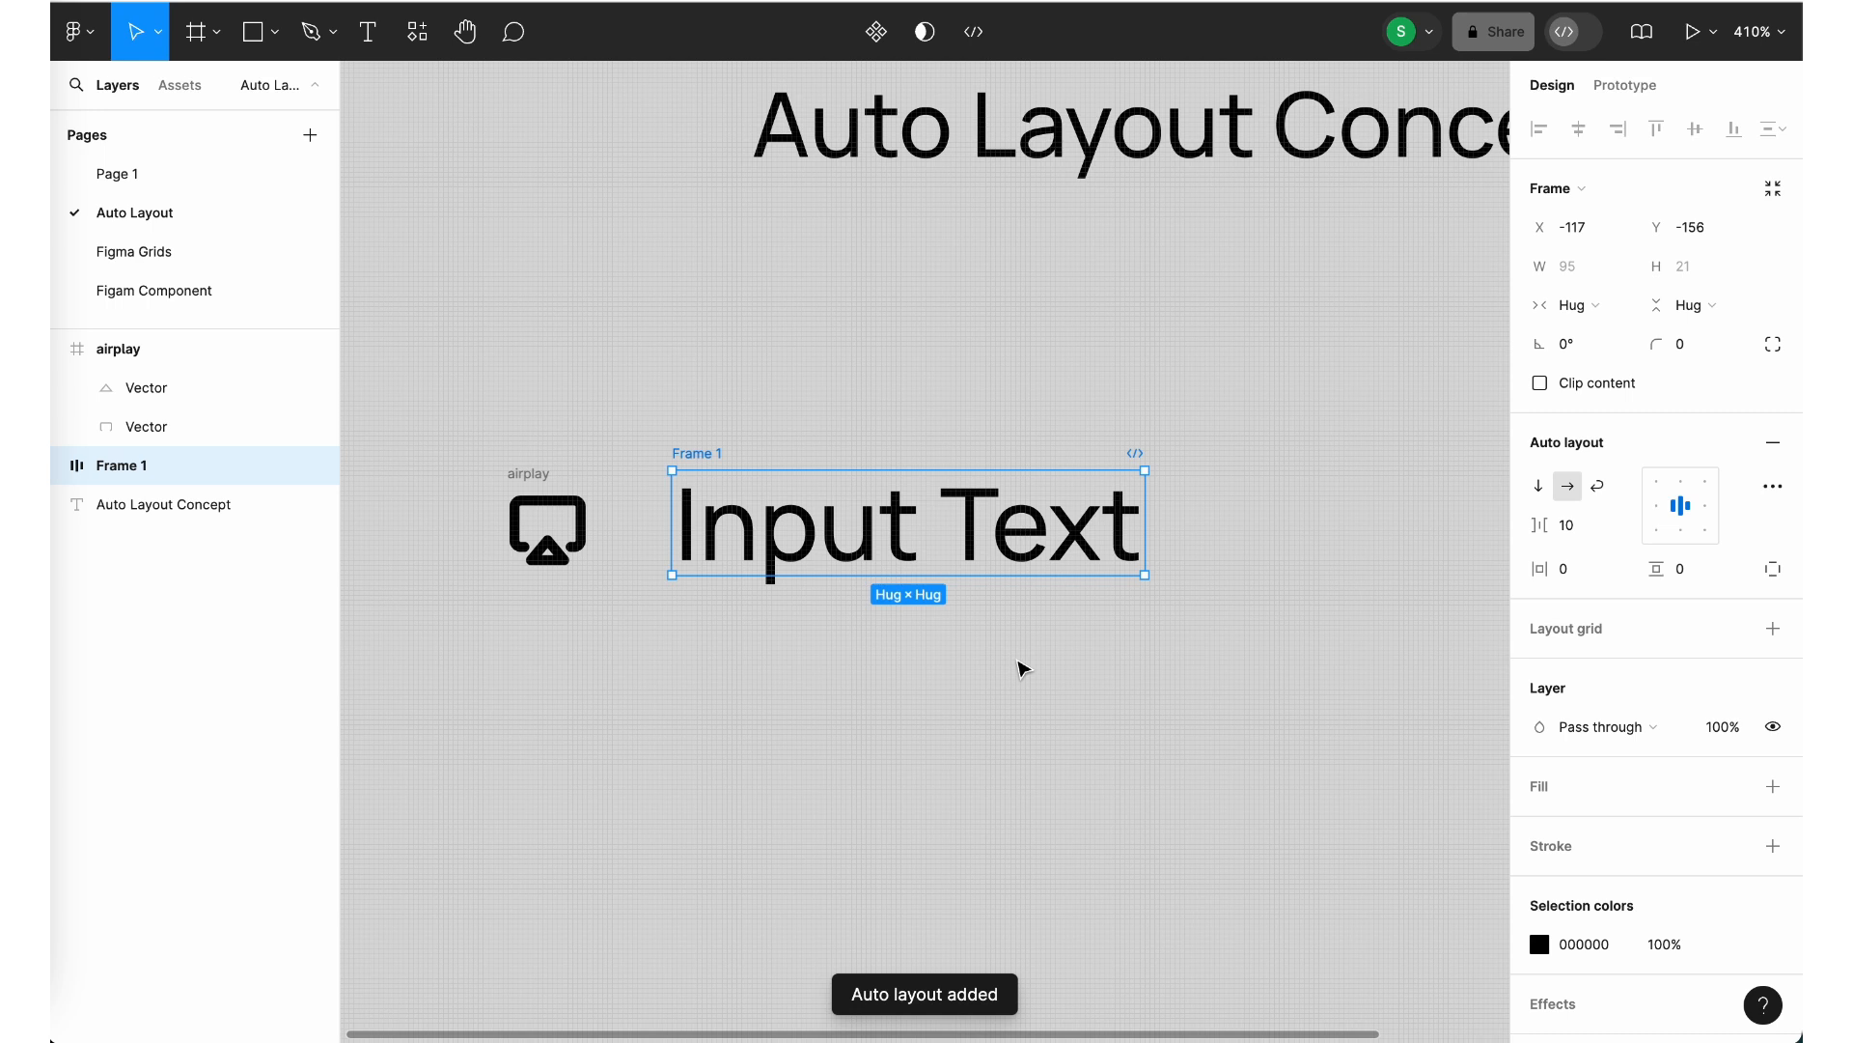
{"action": "key", "text": "ctrl+z"}
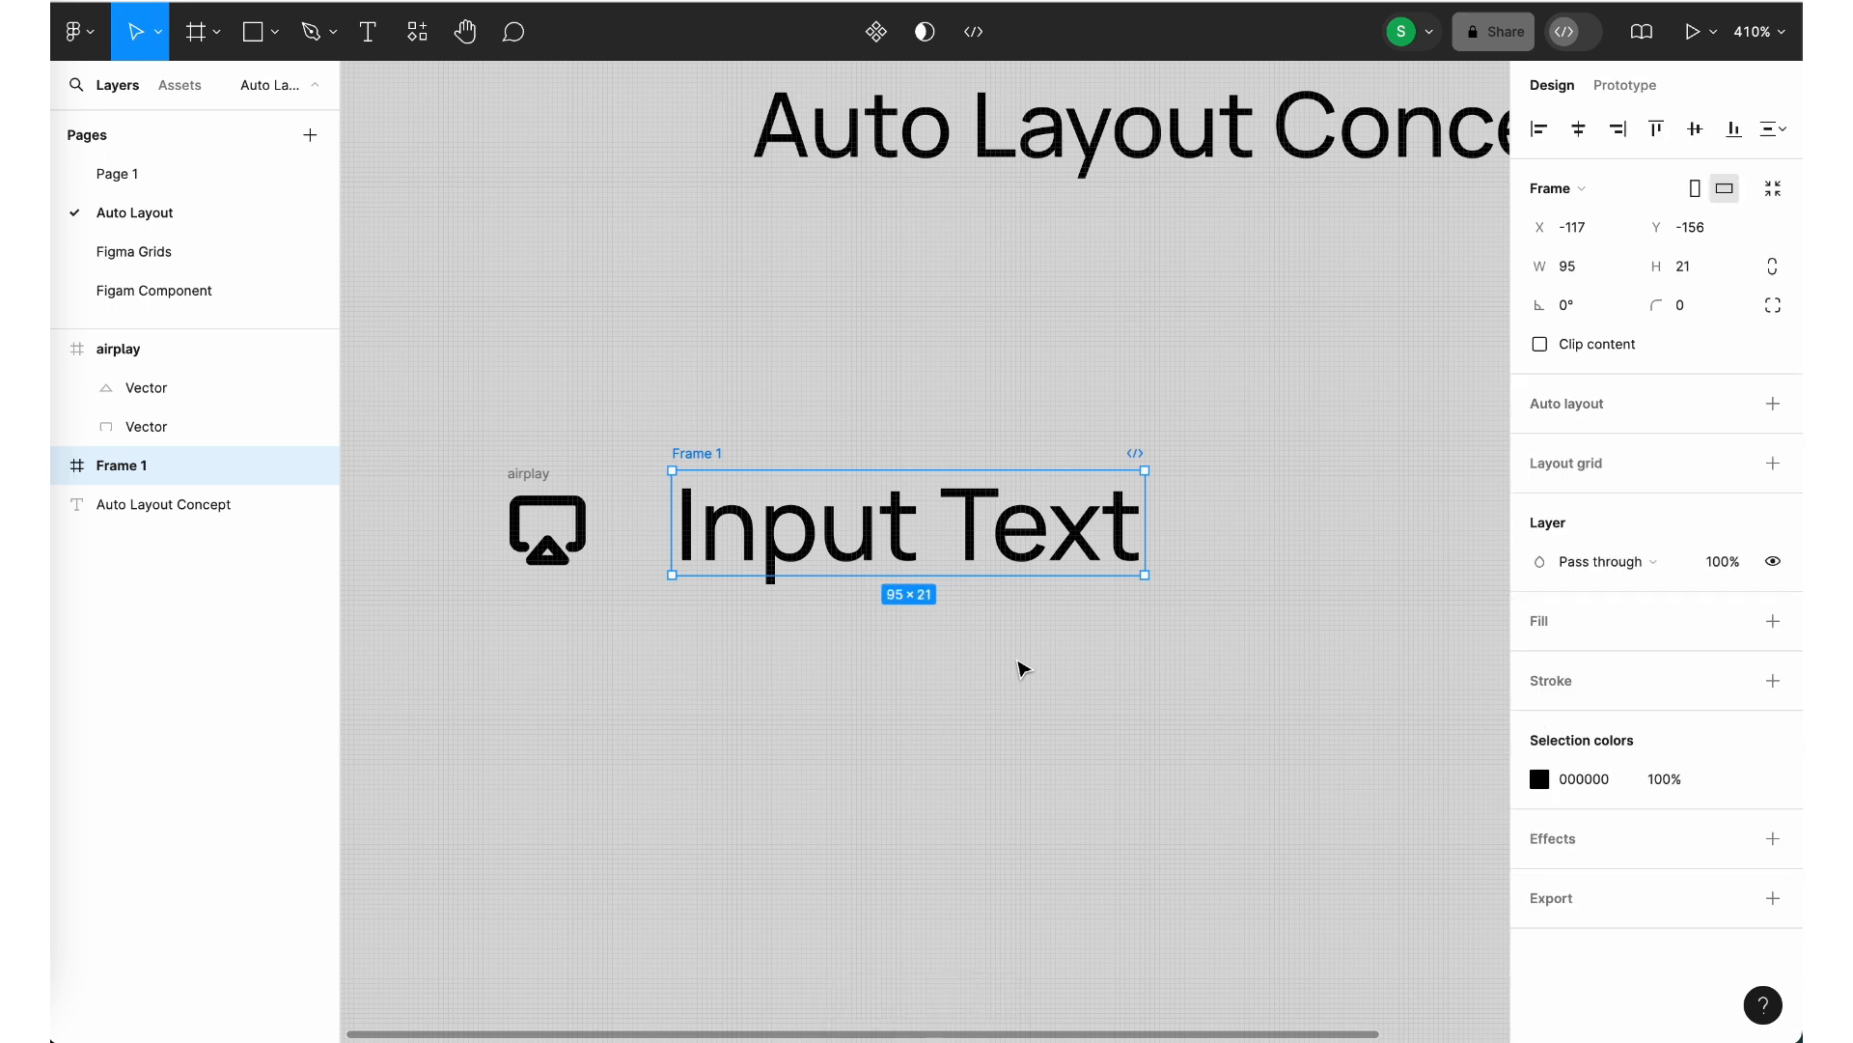
{"action": "left_click", "coordinate": [884, 626]}
Align the vertical centers of the airplay icon and the Input Text frame
{"action": "left_click", "coordinate": [684, 463]}
{"action": "left_click", "coordinate": [585, 472], "text": "shift"}
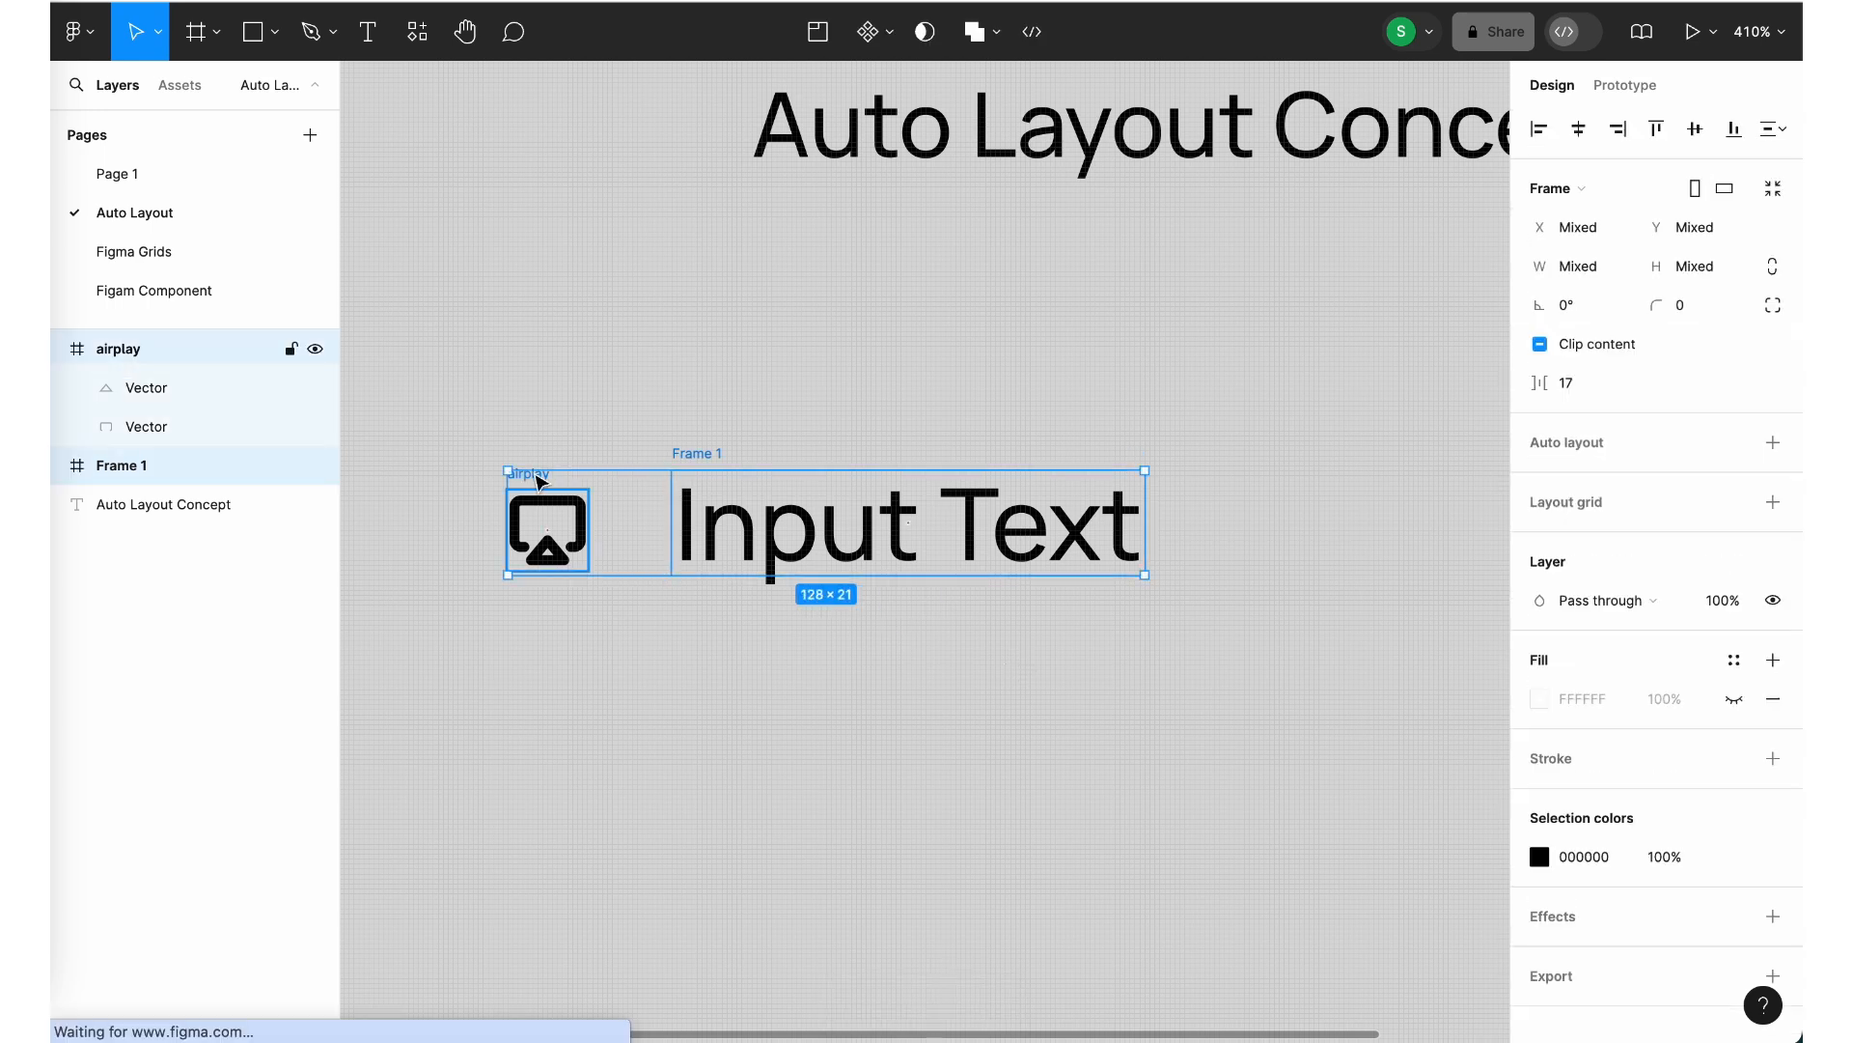
{"action": "left_click", "coordinate": [1692, 139]}
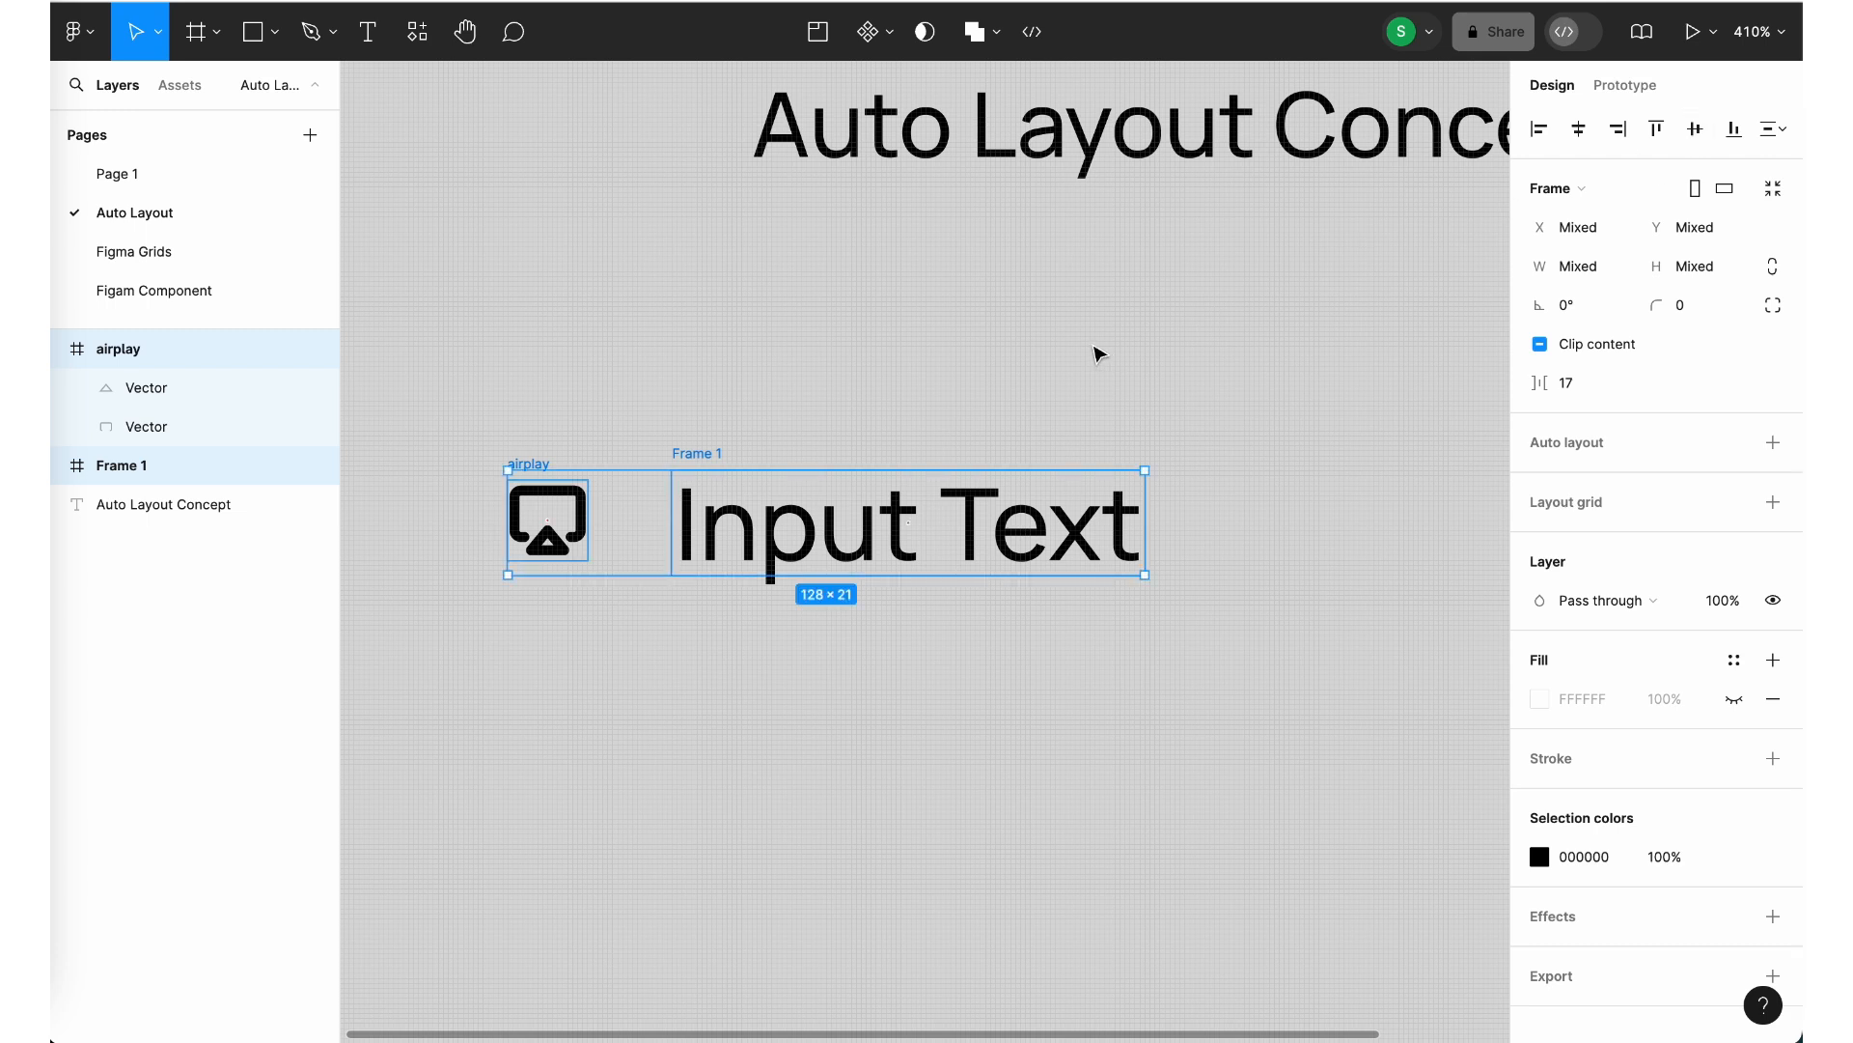
Combine the icon and text frame into a horizontal auto layout with 16 spacing between items
{"action": "left_click", "coordinate": [1588, 460]}
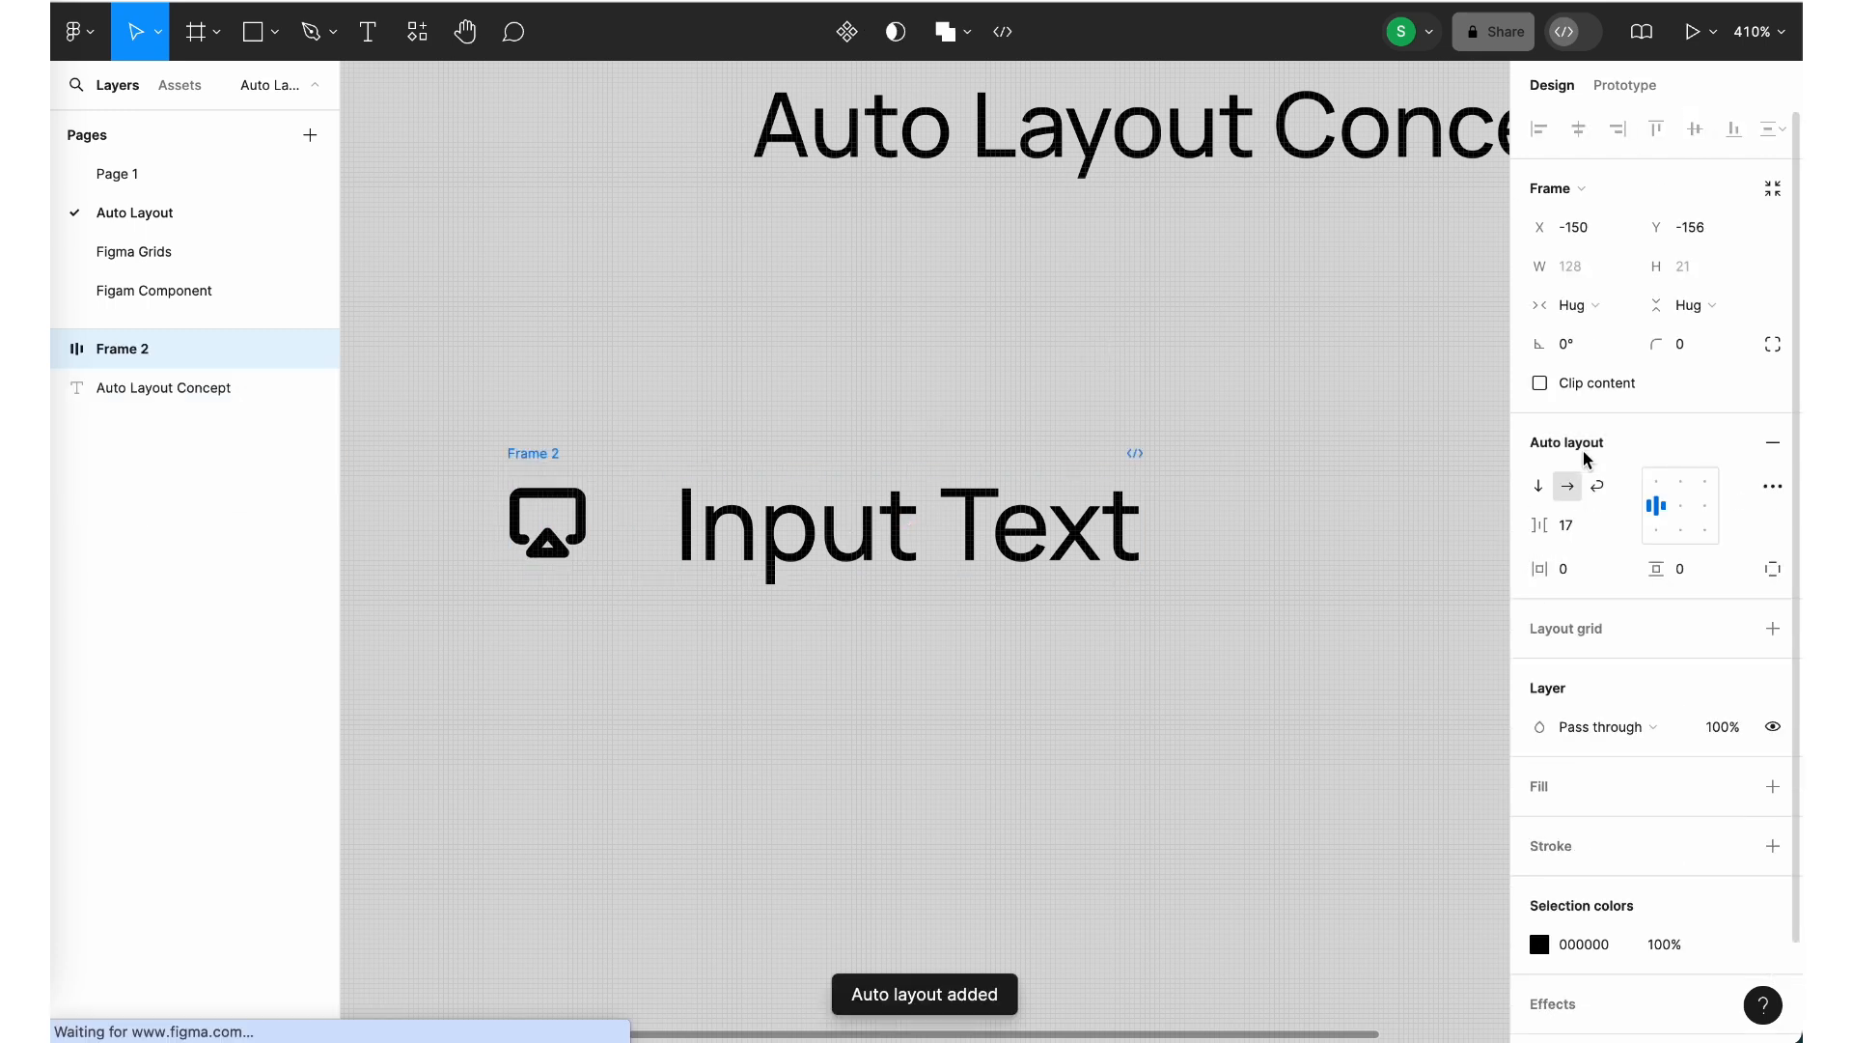
{"action": "left_click", "coordinate": [1583, 530]}
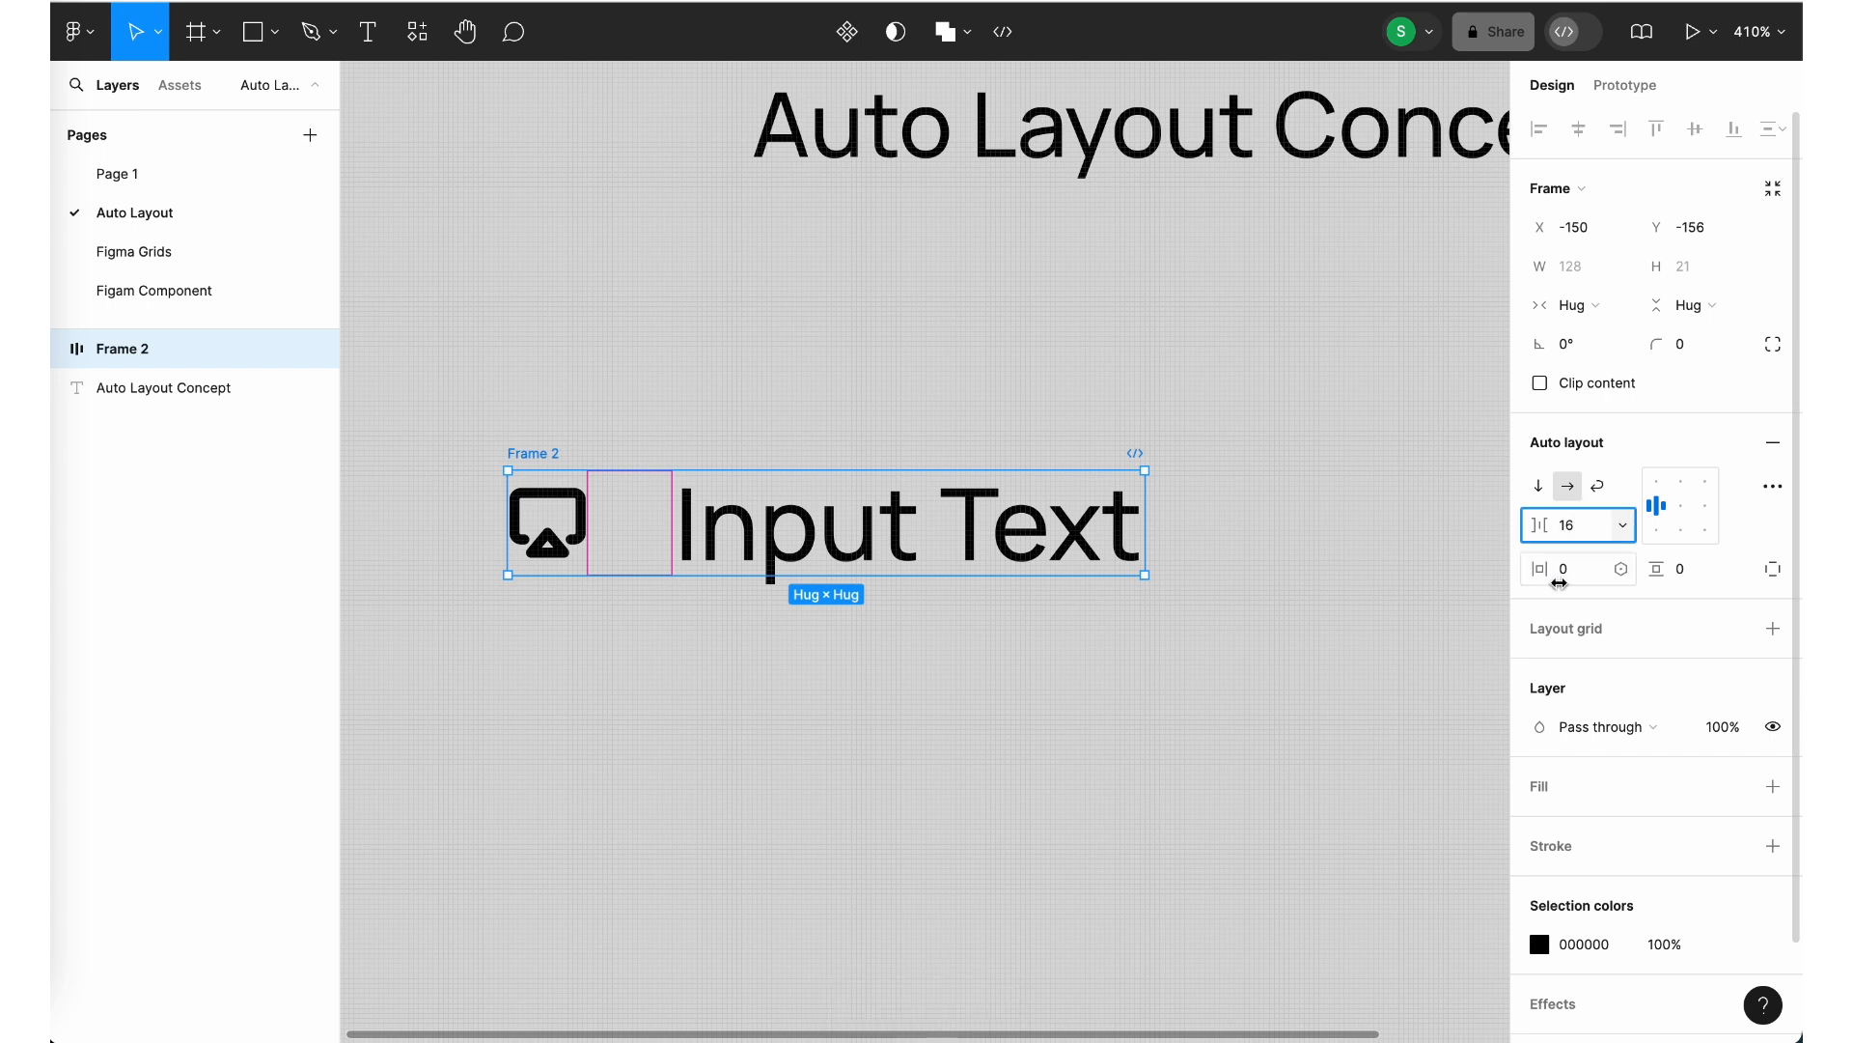
{"action": "left_click", "coordinate": [1564, 571]}
Switch the auto layout frame to individual padding and set its left, top and bottom padding to 8
{"action": "left_click", "coordinate": [1767, 577]}
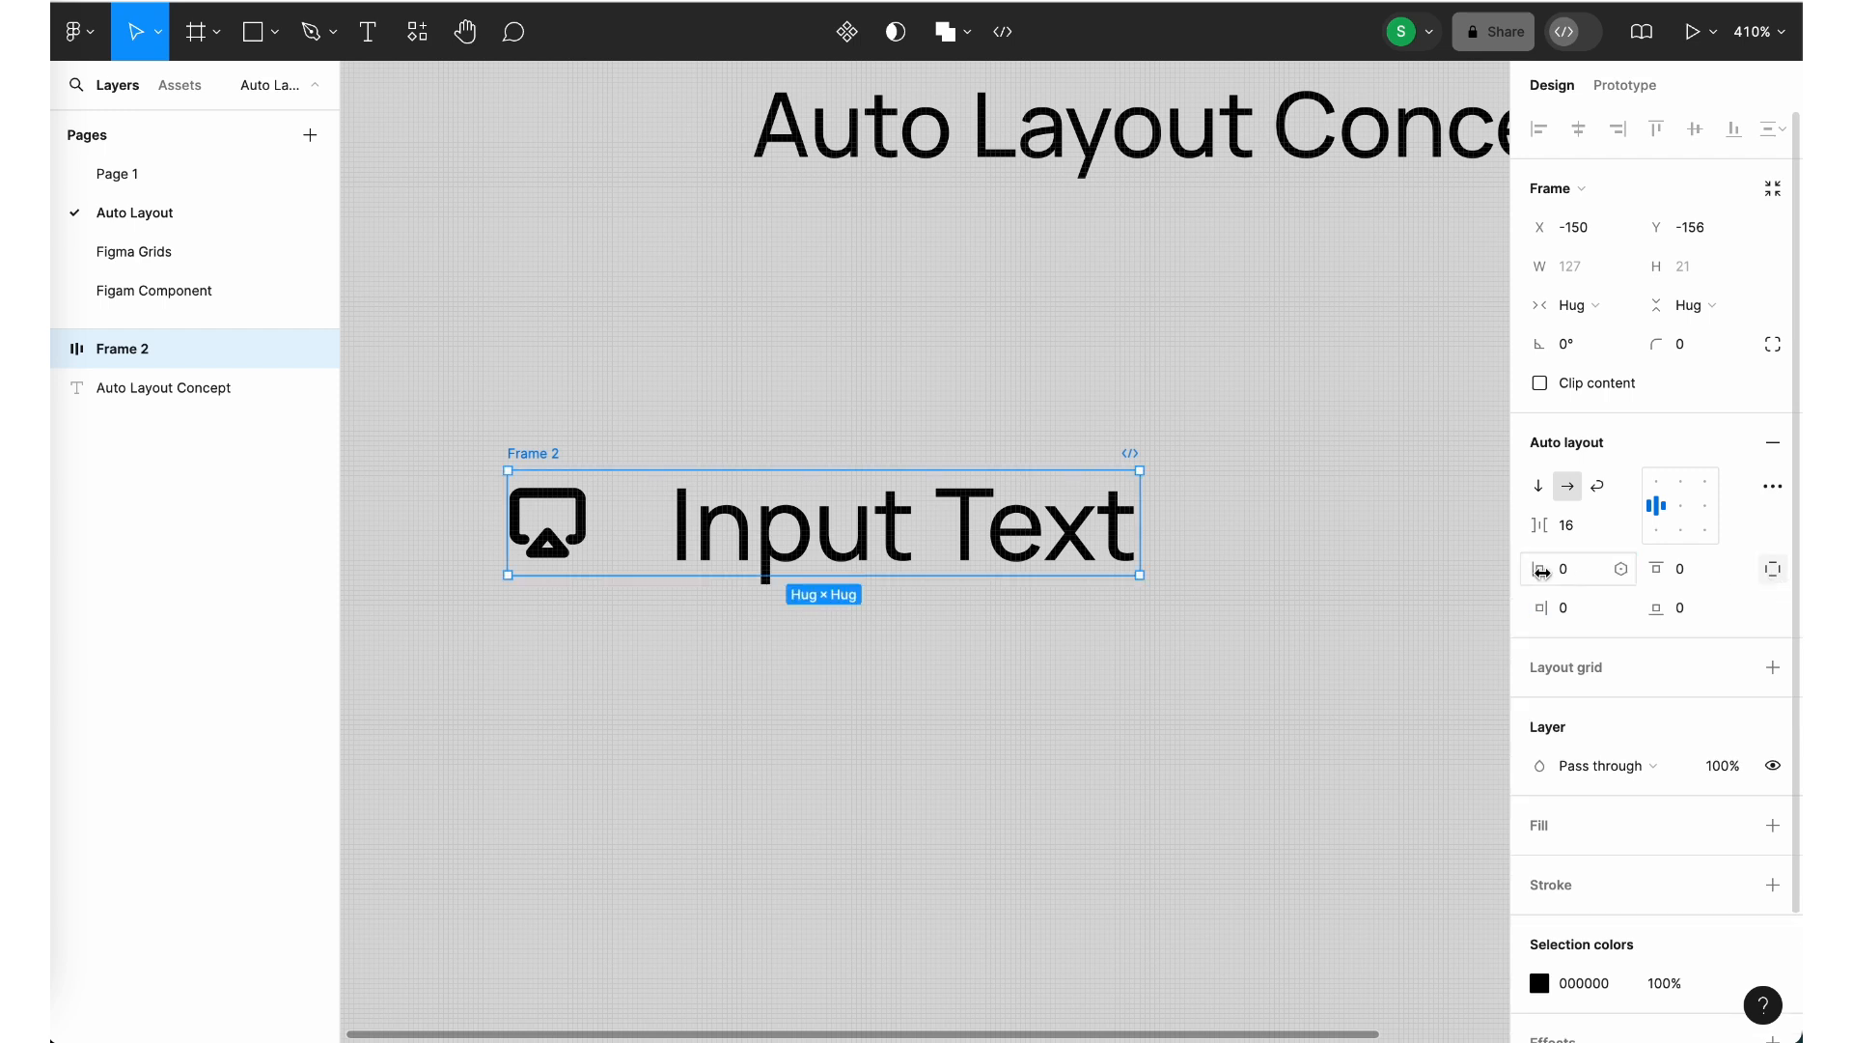
{"action": "left_click", "coordinate": [1583, 583]}
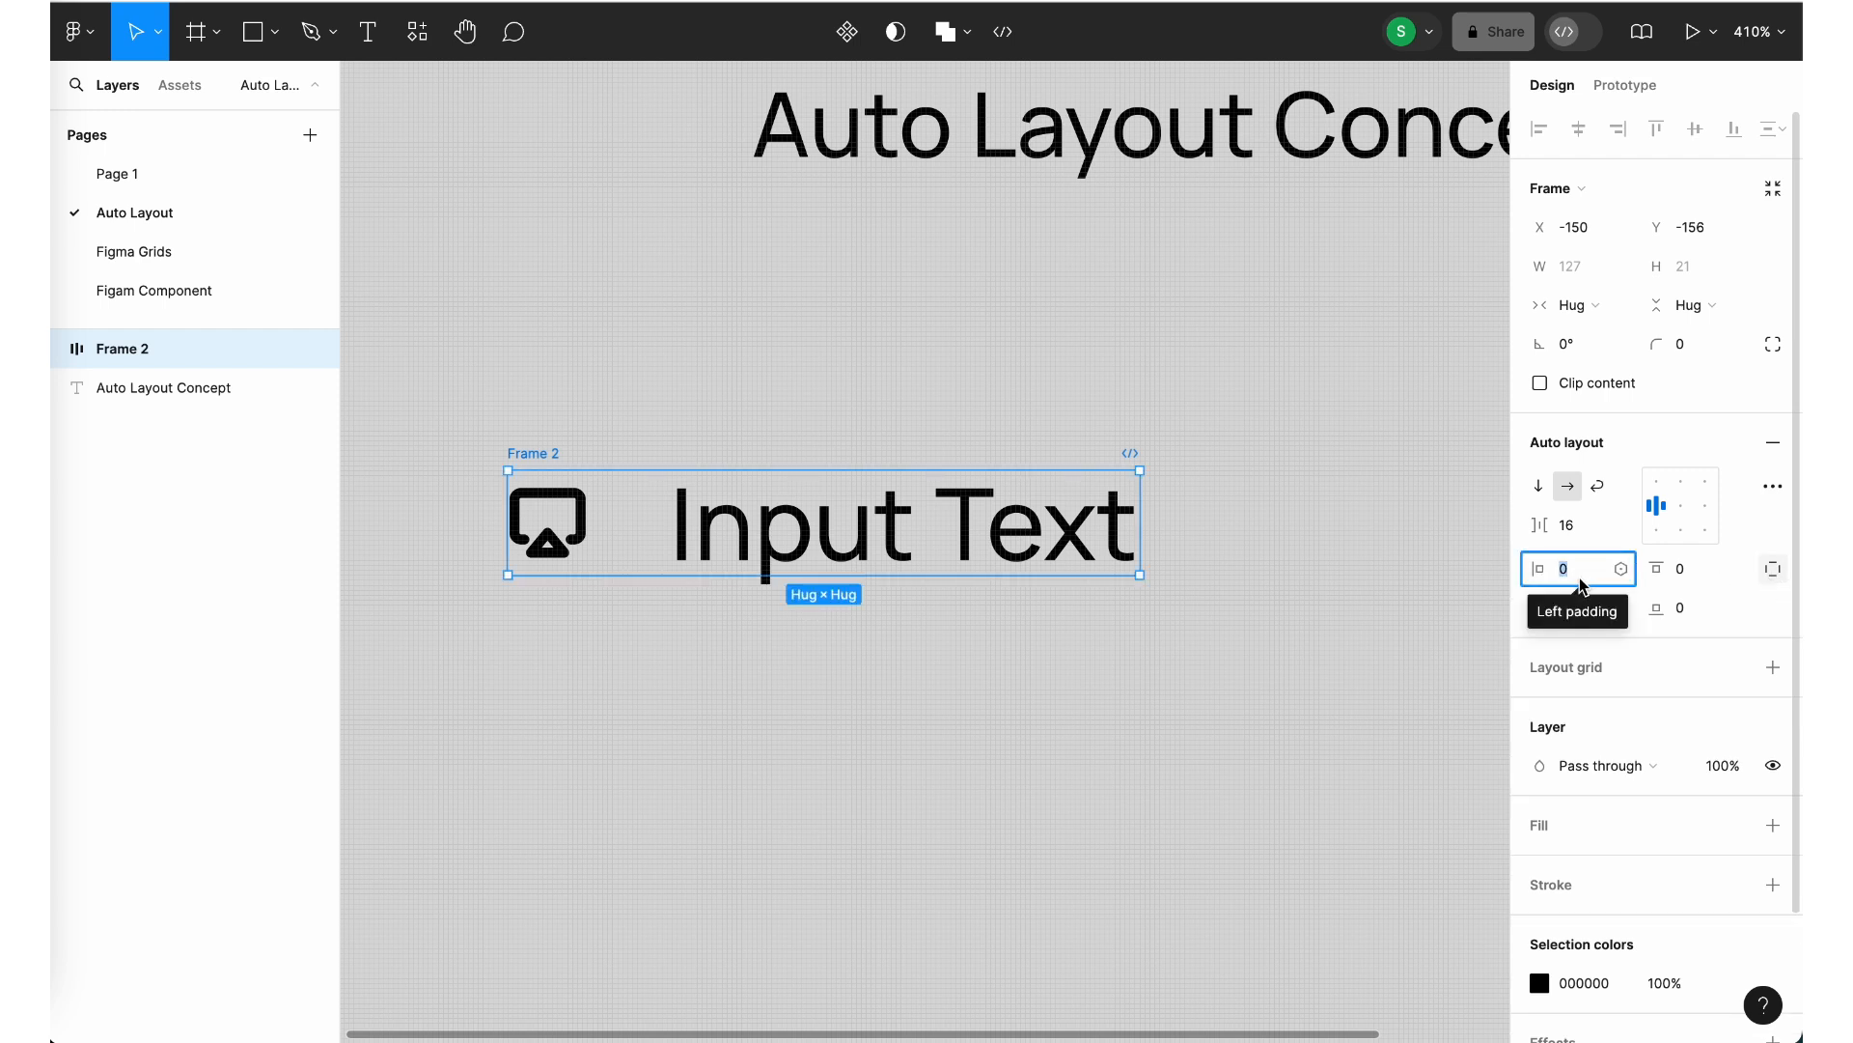
{"action": "type", "text": "8"}
{"action": "left_click", "coordinate": [1689, 572]}
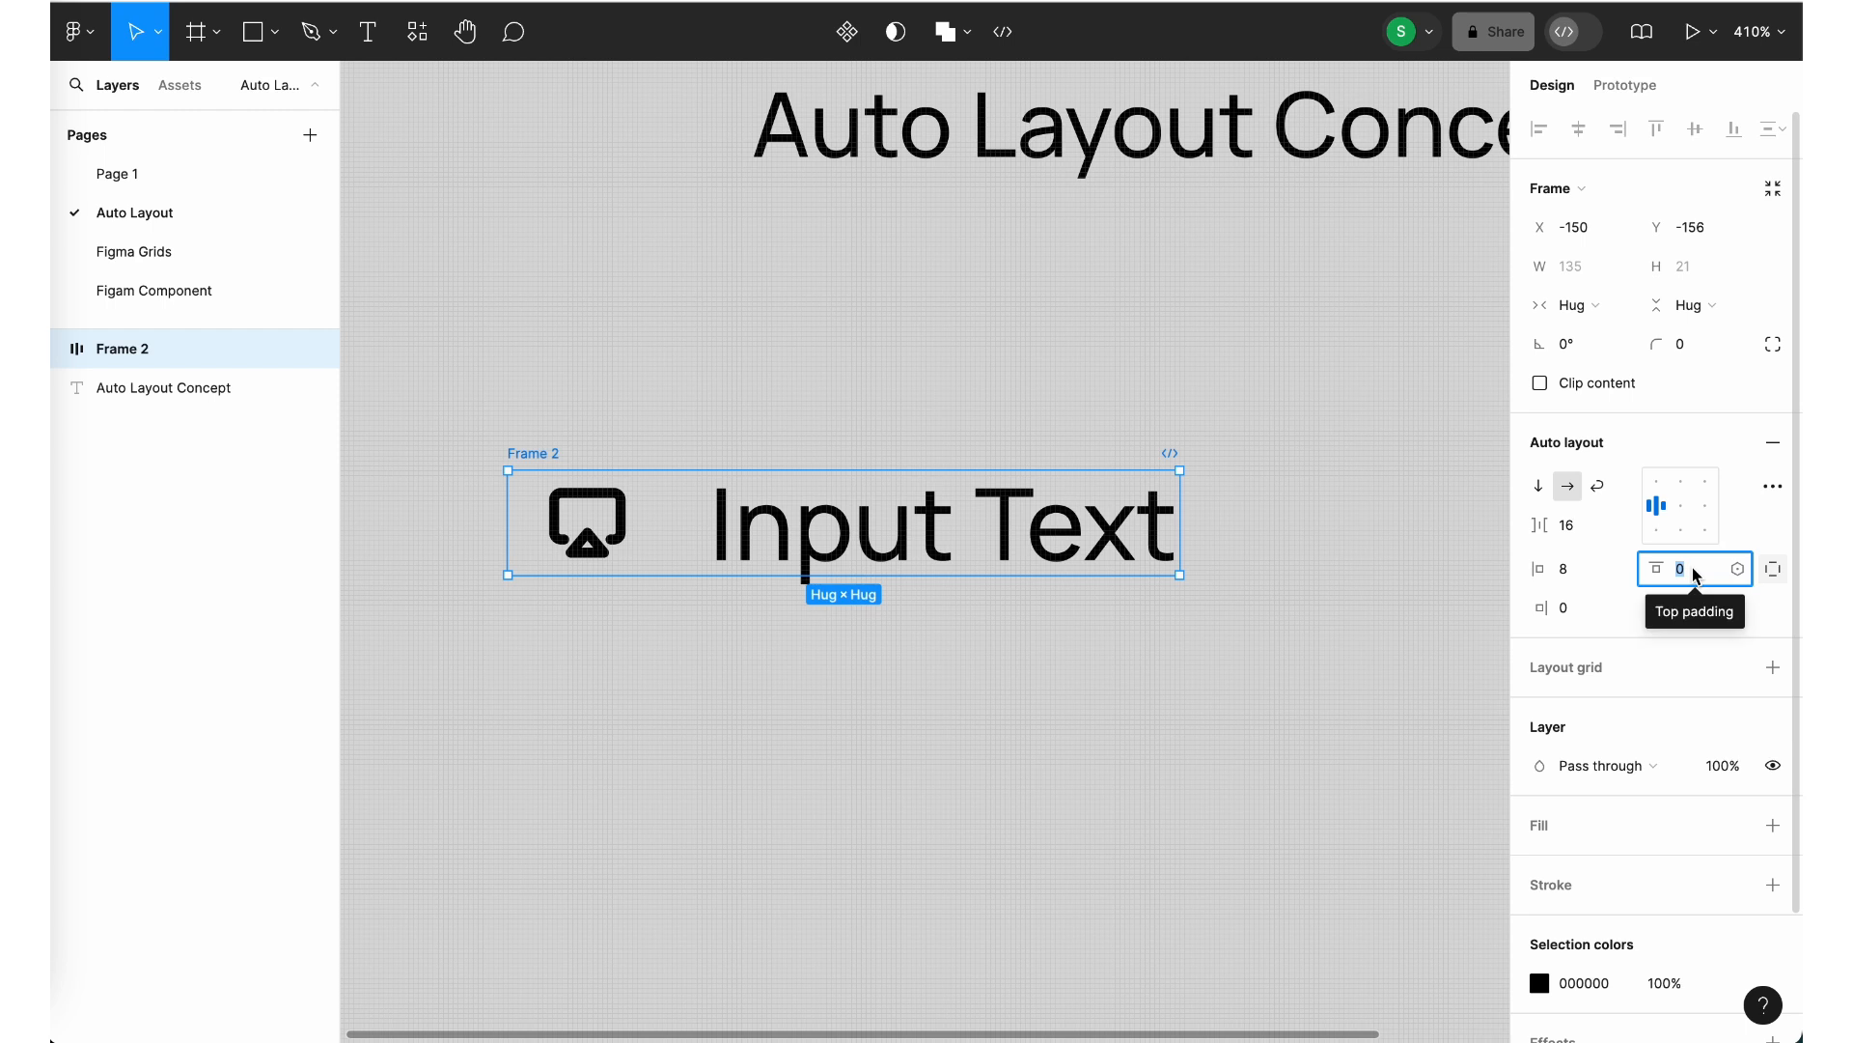
{"action": "type", "text": "8"}
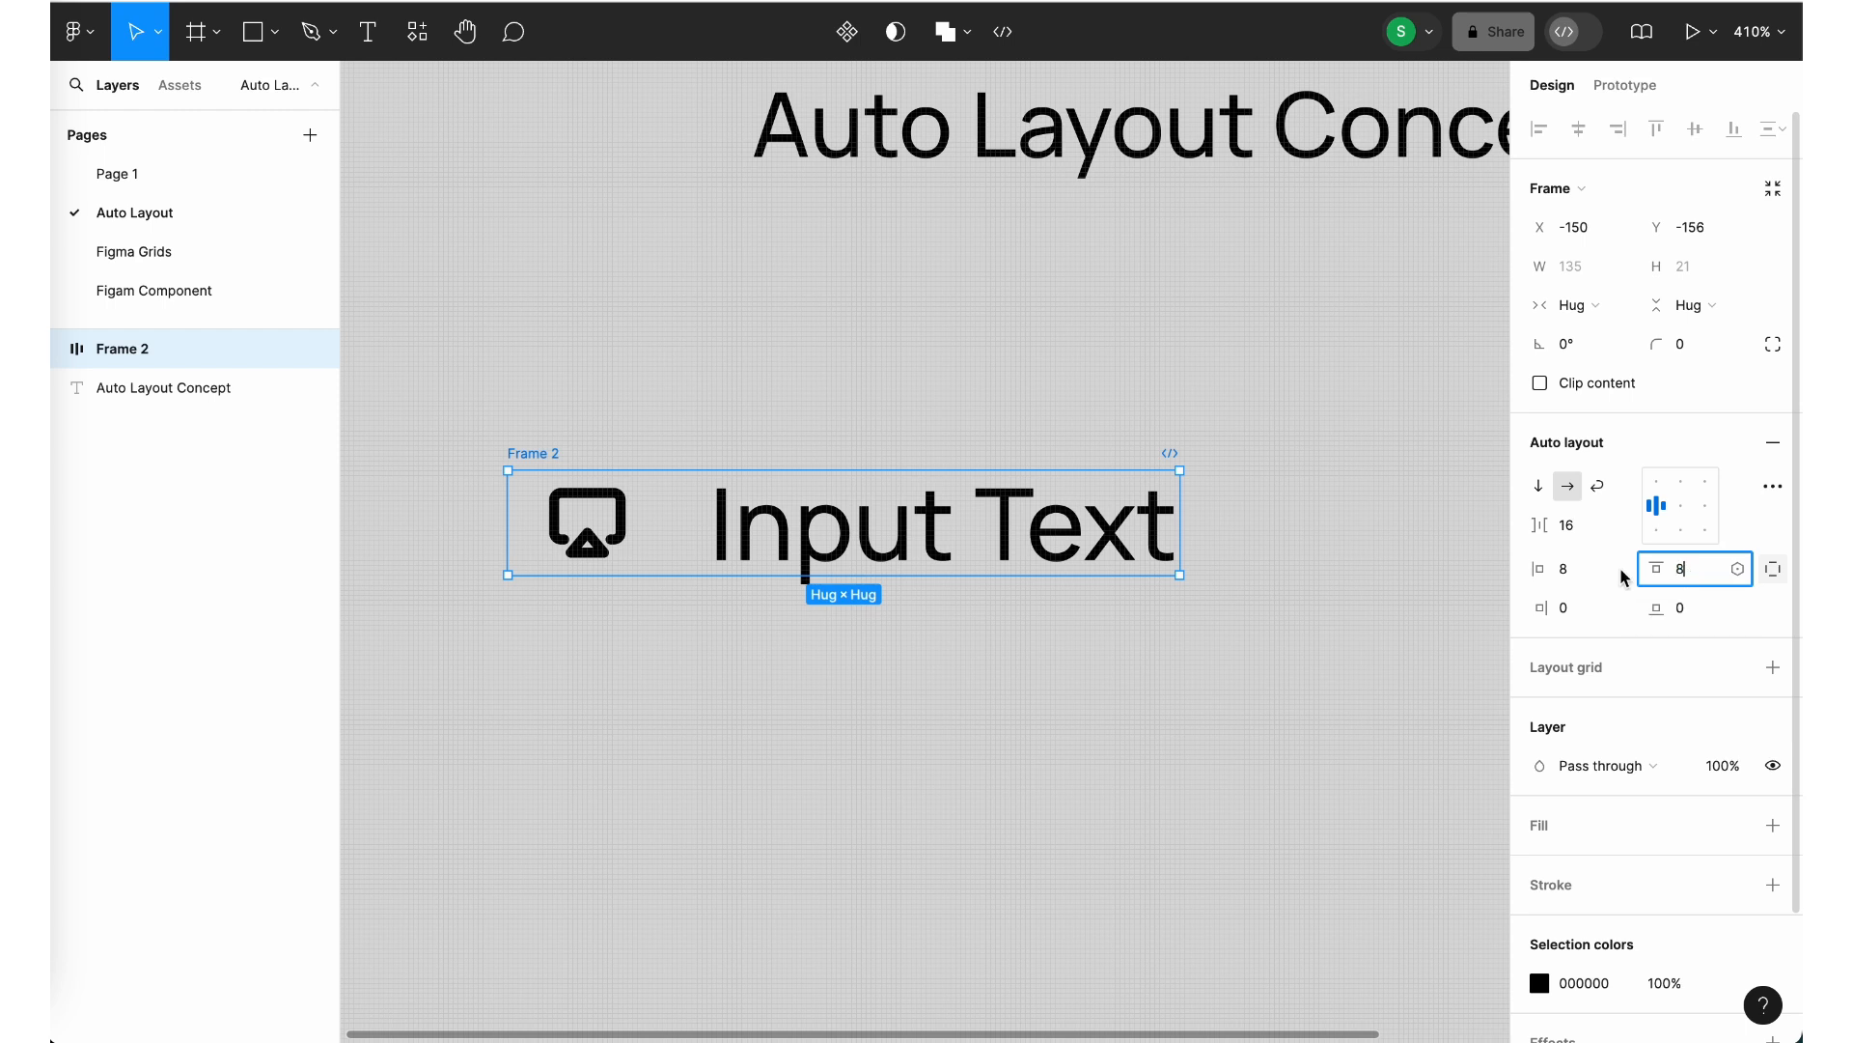
{"action": "left_click", "coordinate": [1580, 612]}
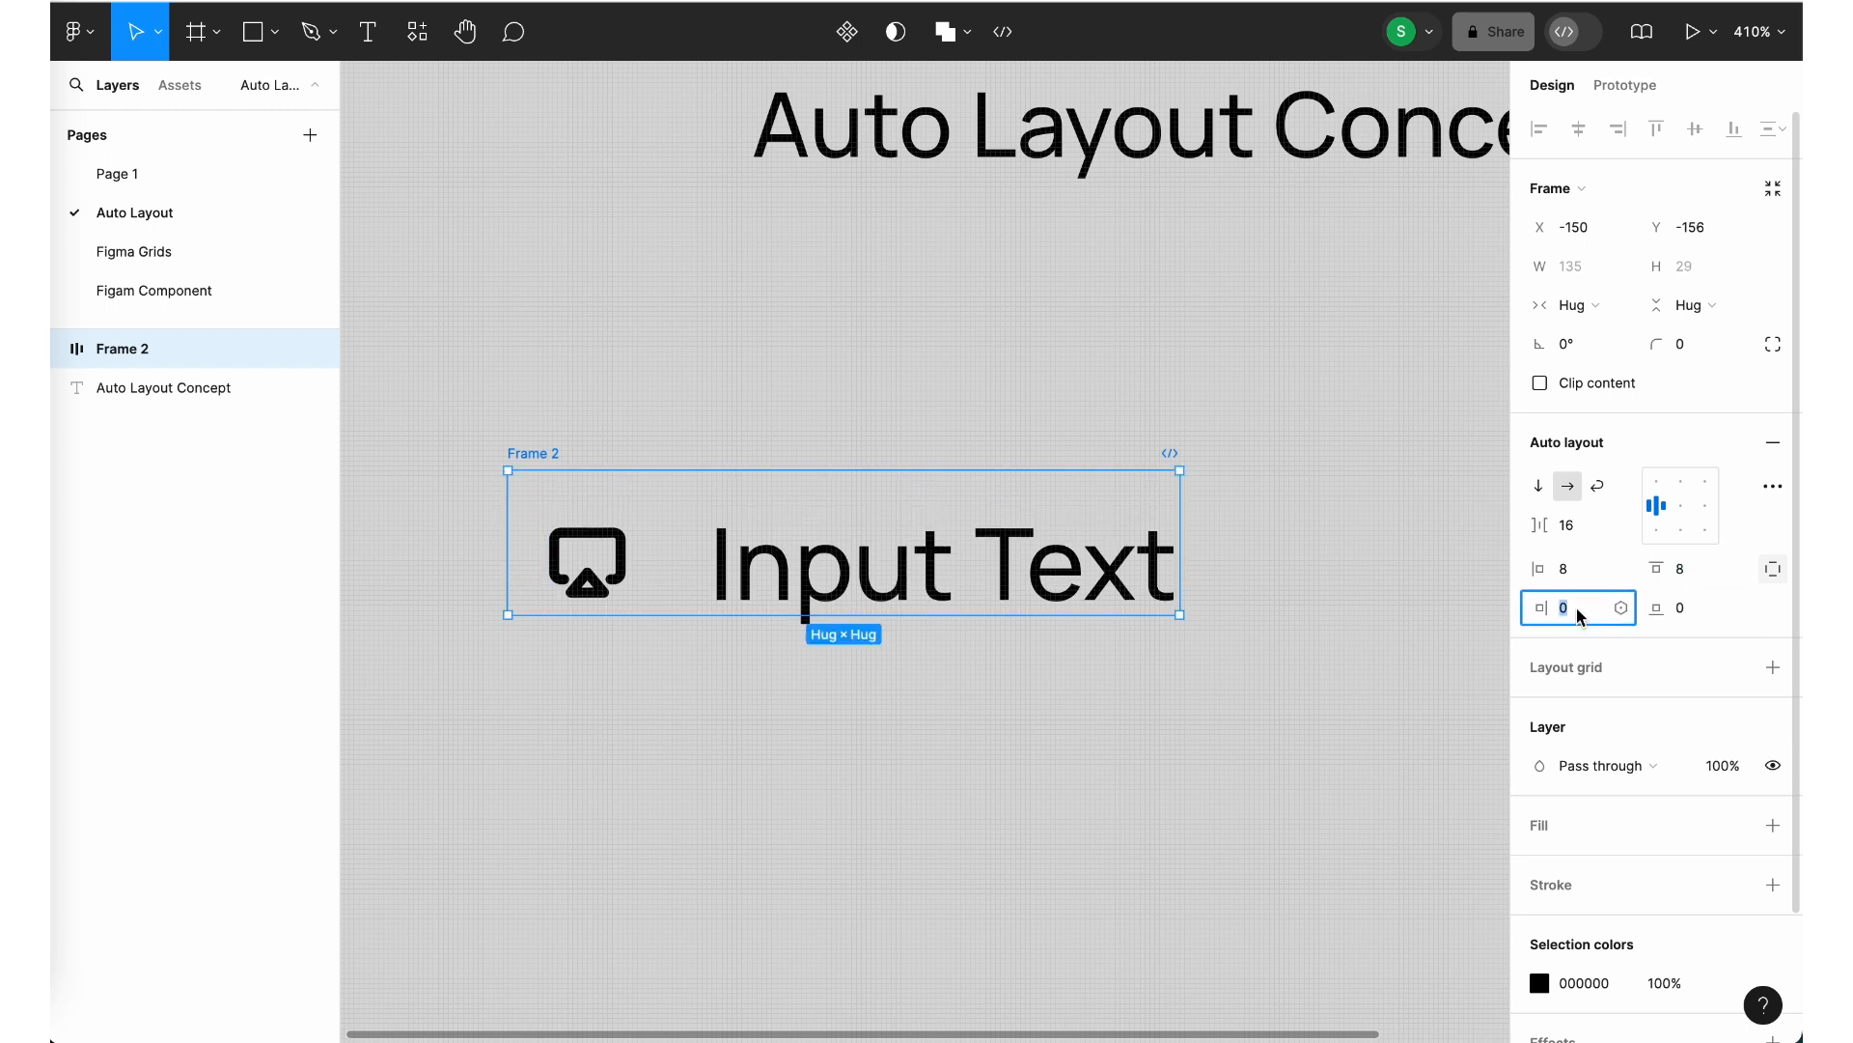
{"action": "left_click", "coordinate": [1685, 614]}
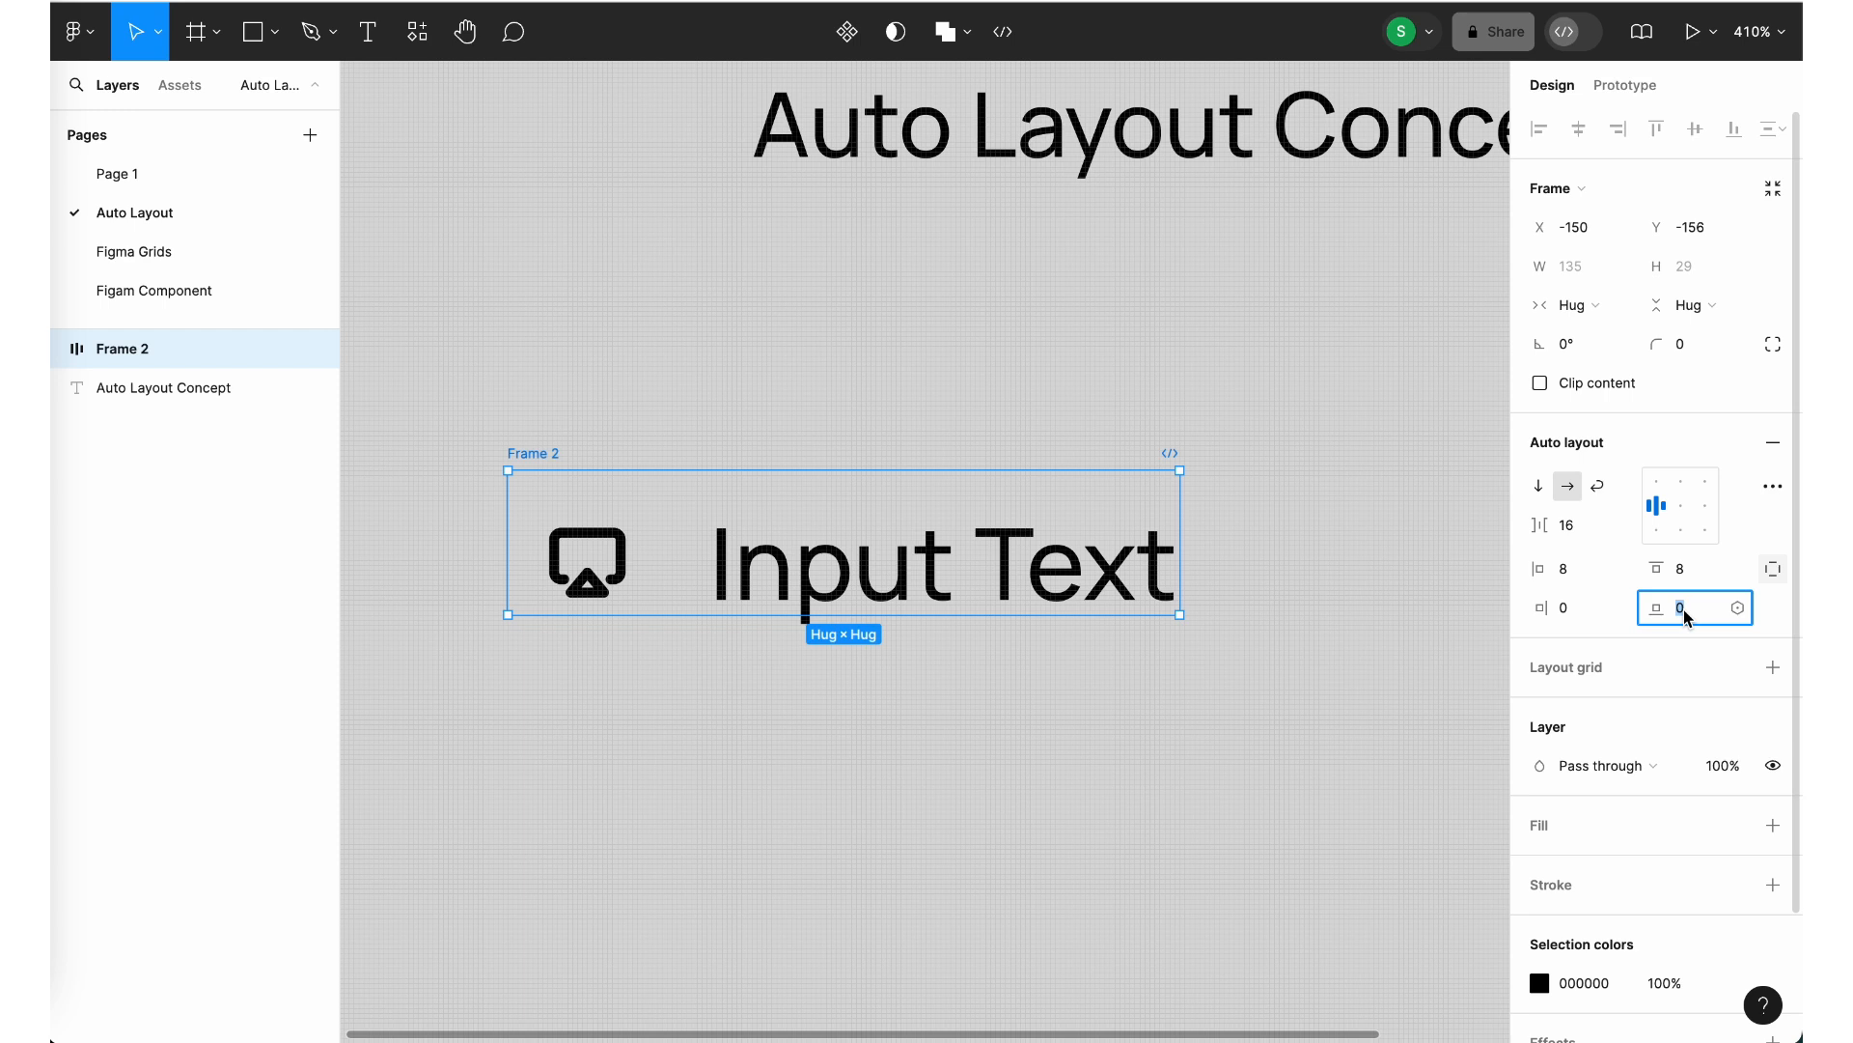
{"action": "type", "text": "8"}
Try widening the auto layout frame to a fixed width of 217, and return its width to Hug
{"action": "left_click", "coordinate": [1584, 612]}
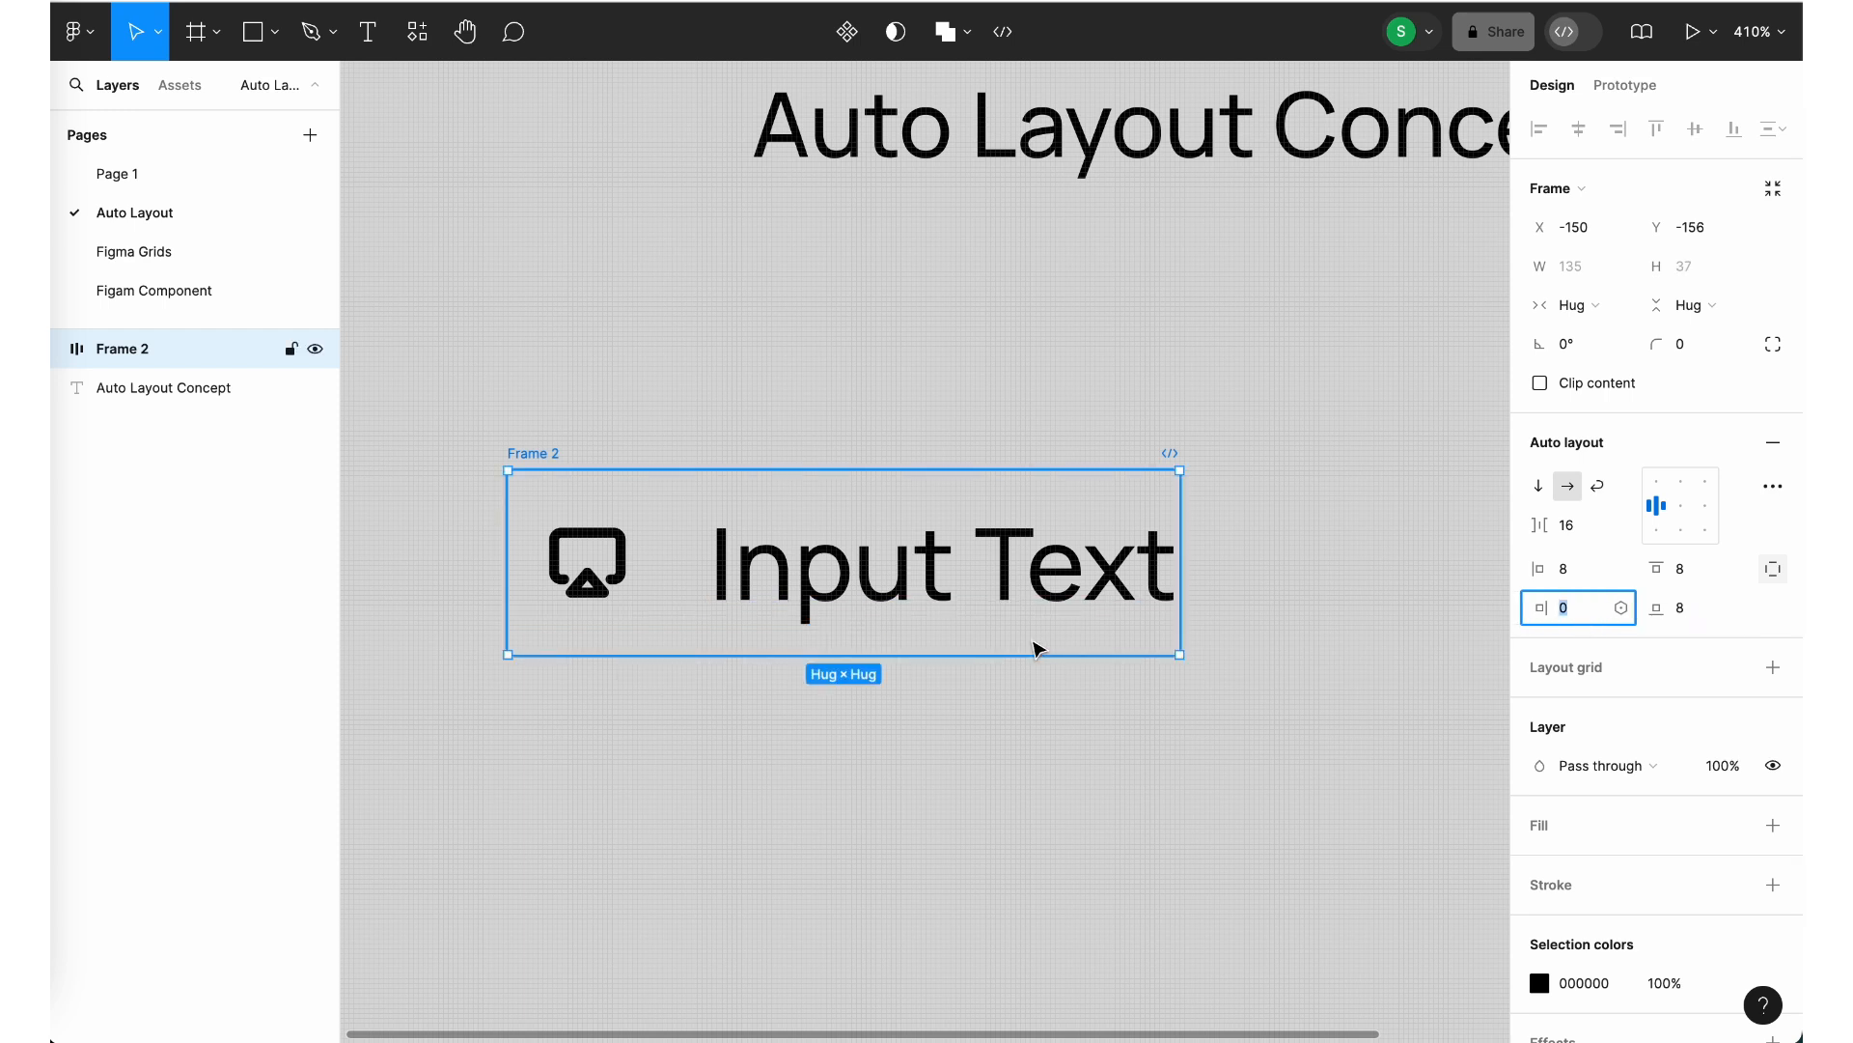
{"action": "scroll", "coordinate": [1027, 642], "scroll_direction": "down", "scroll_amount": 3}
{"action": "scroll", "coordinate": [1027, 642], "scroll_direction": "right", "scroll_amount": 3}
{"action": "scroll", "coordinate": [1027, 642], "scroll_direction": "down", "scroll_amount": 2}
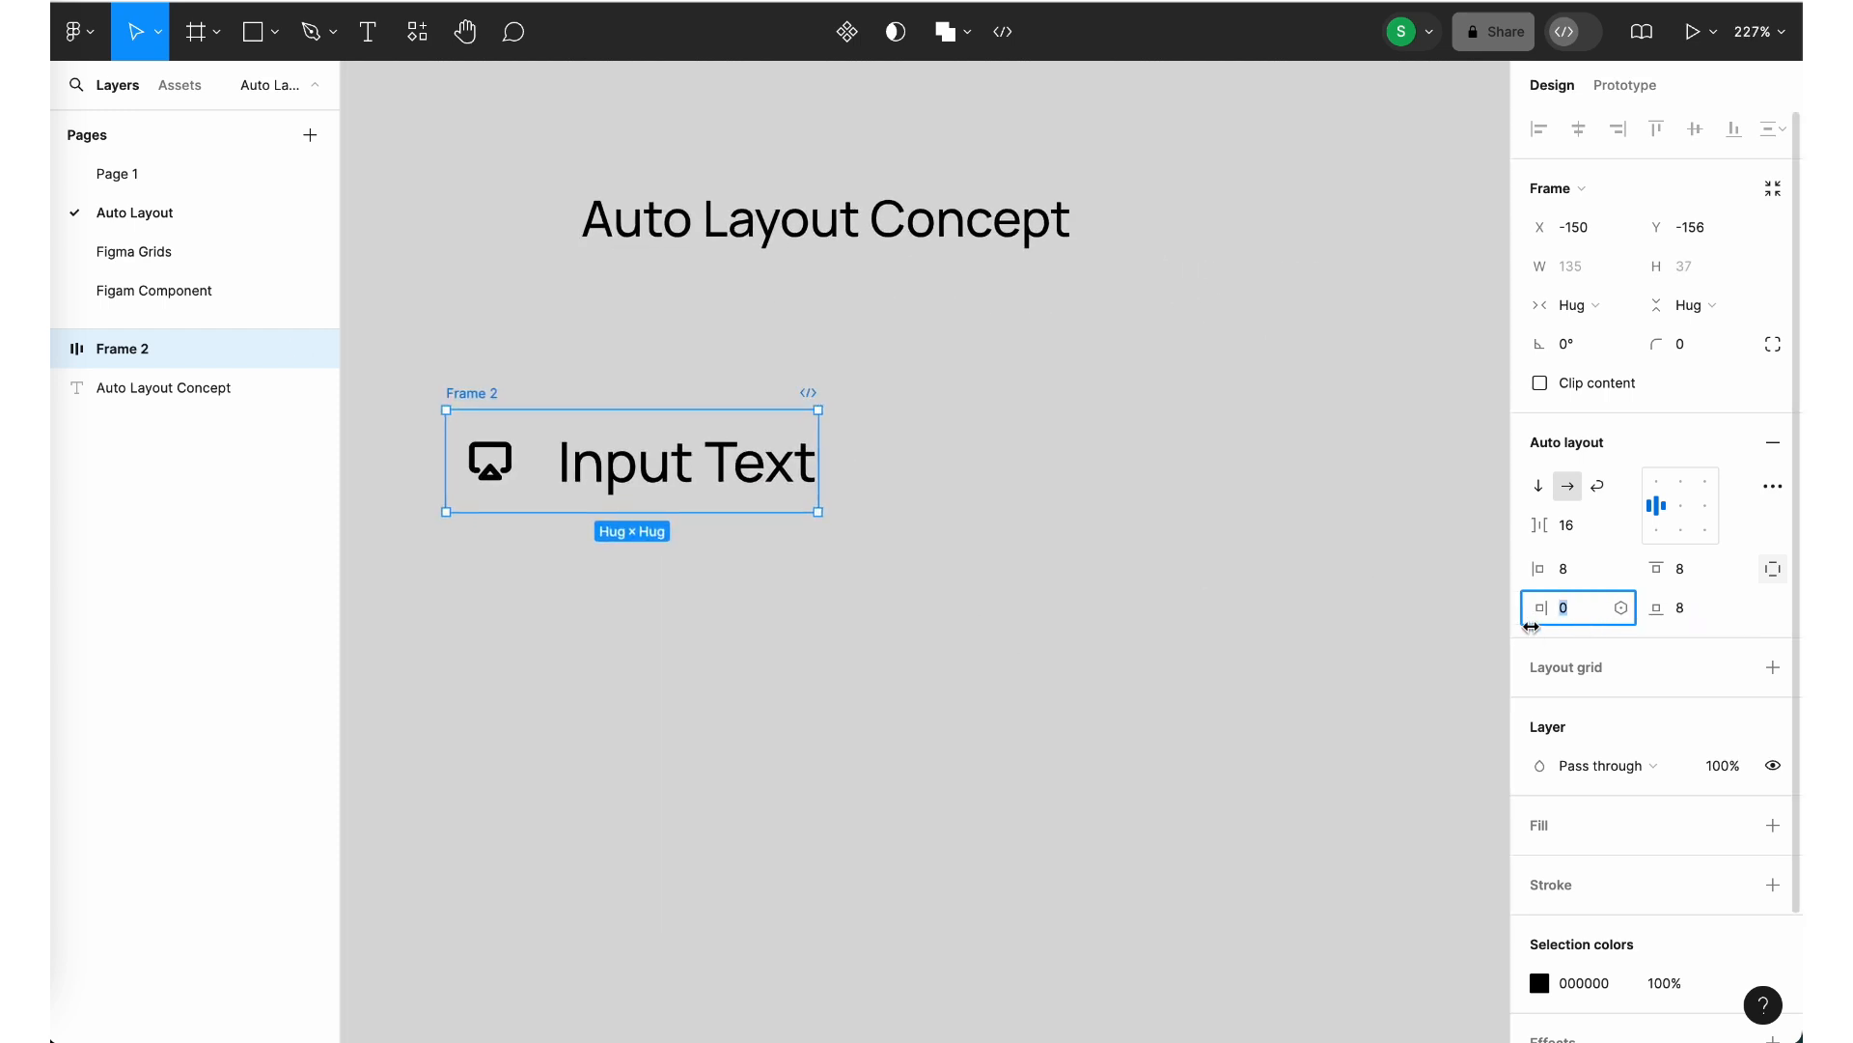
{"action": "left_click_drag", "start_coordinate": [823, 469], "coordinate": [1045, 468]}
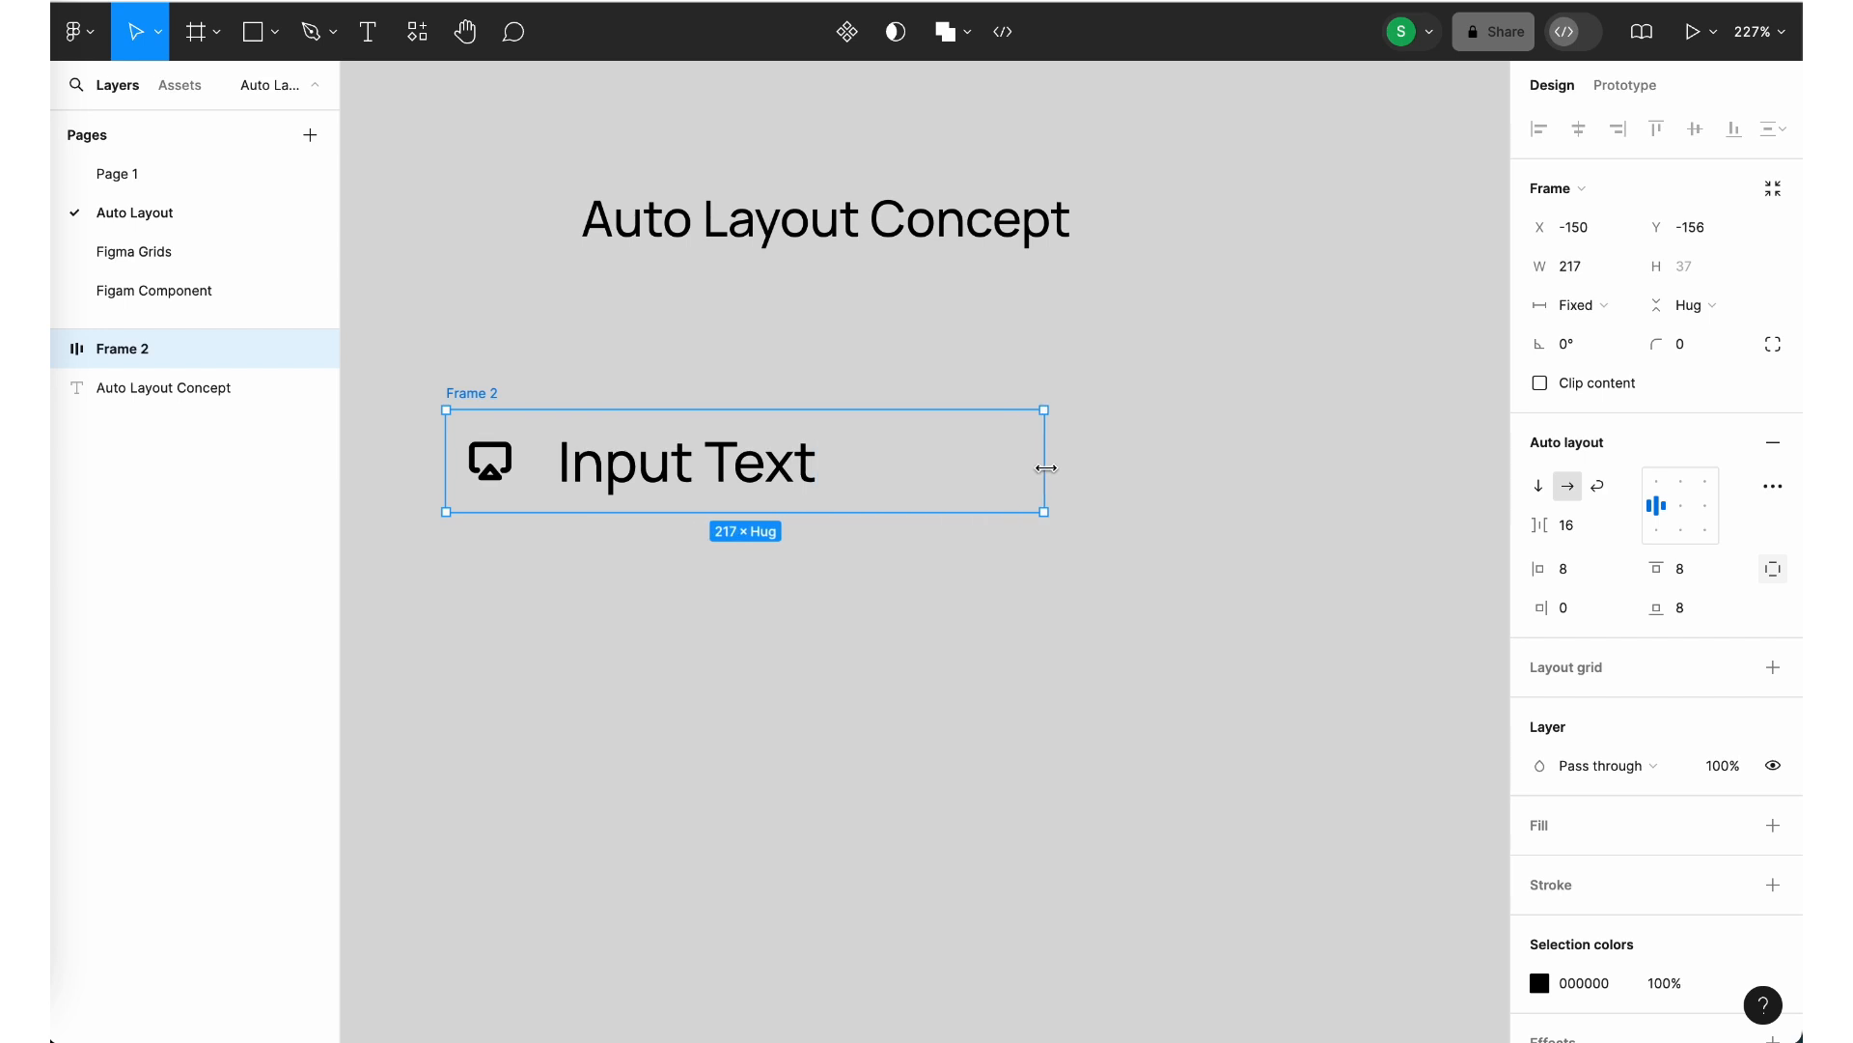
{"action": "double_click", "coordinate": [1043, 471]}
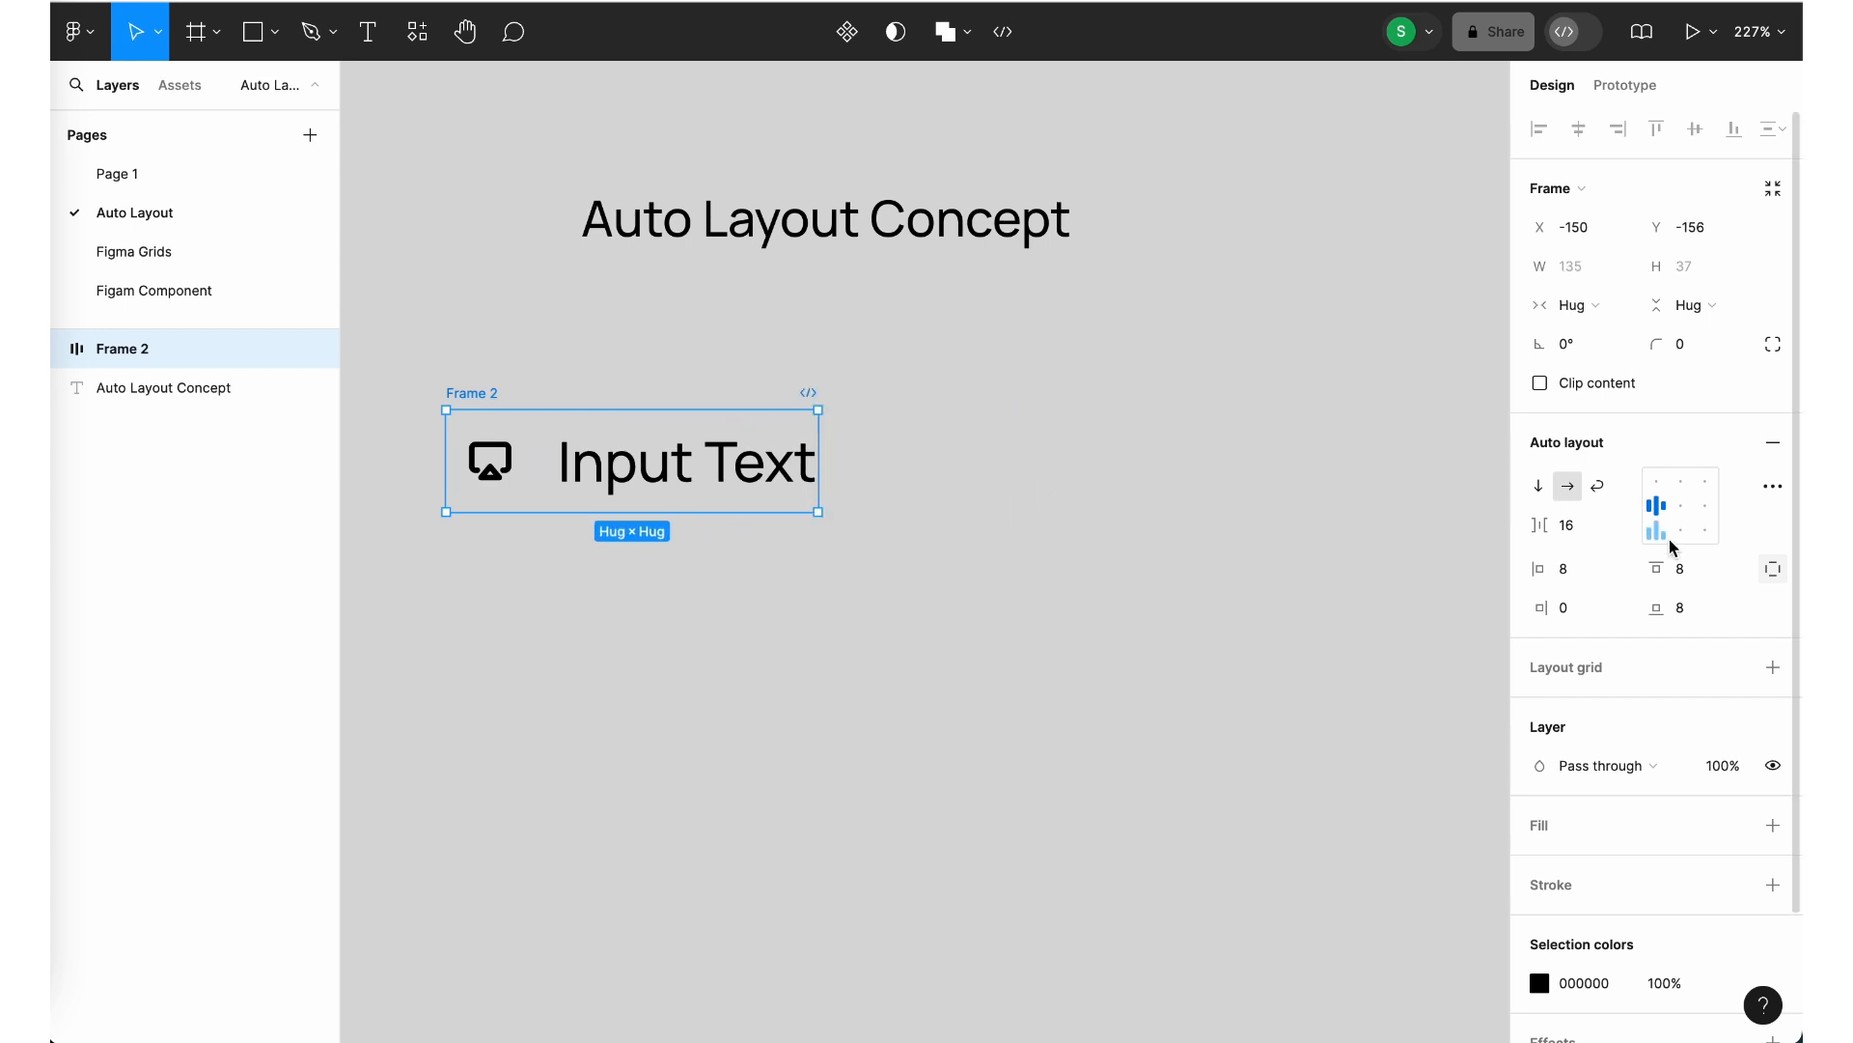
Set the auto layout frame's right padding to 45, and increase it to 90
{"action": "left_click", "coordinate": [1583, 612]}
{"action": "key", "text": "Up"}
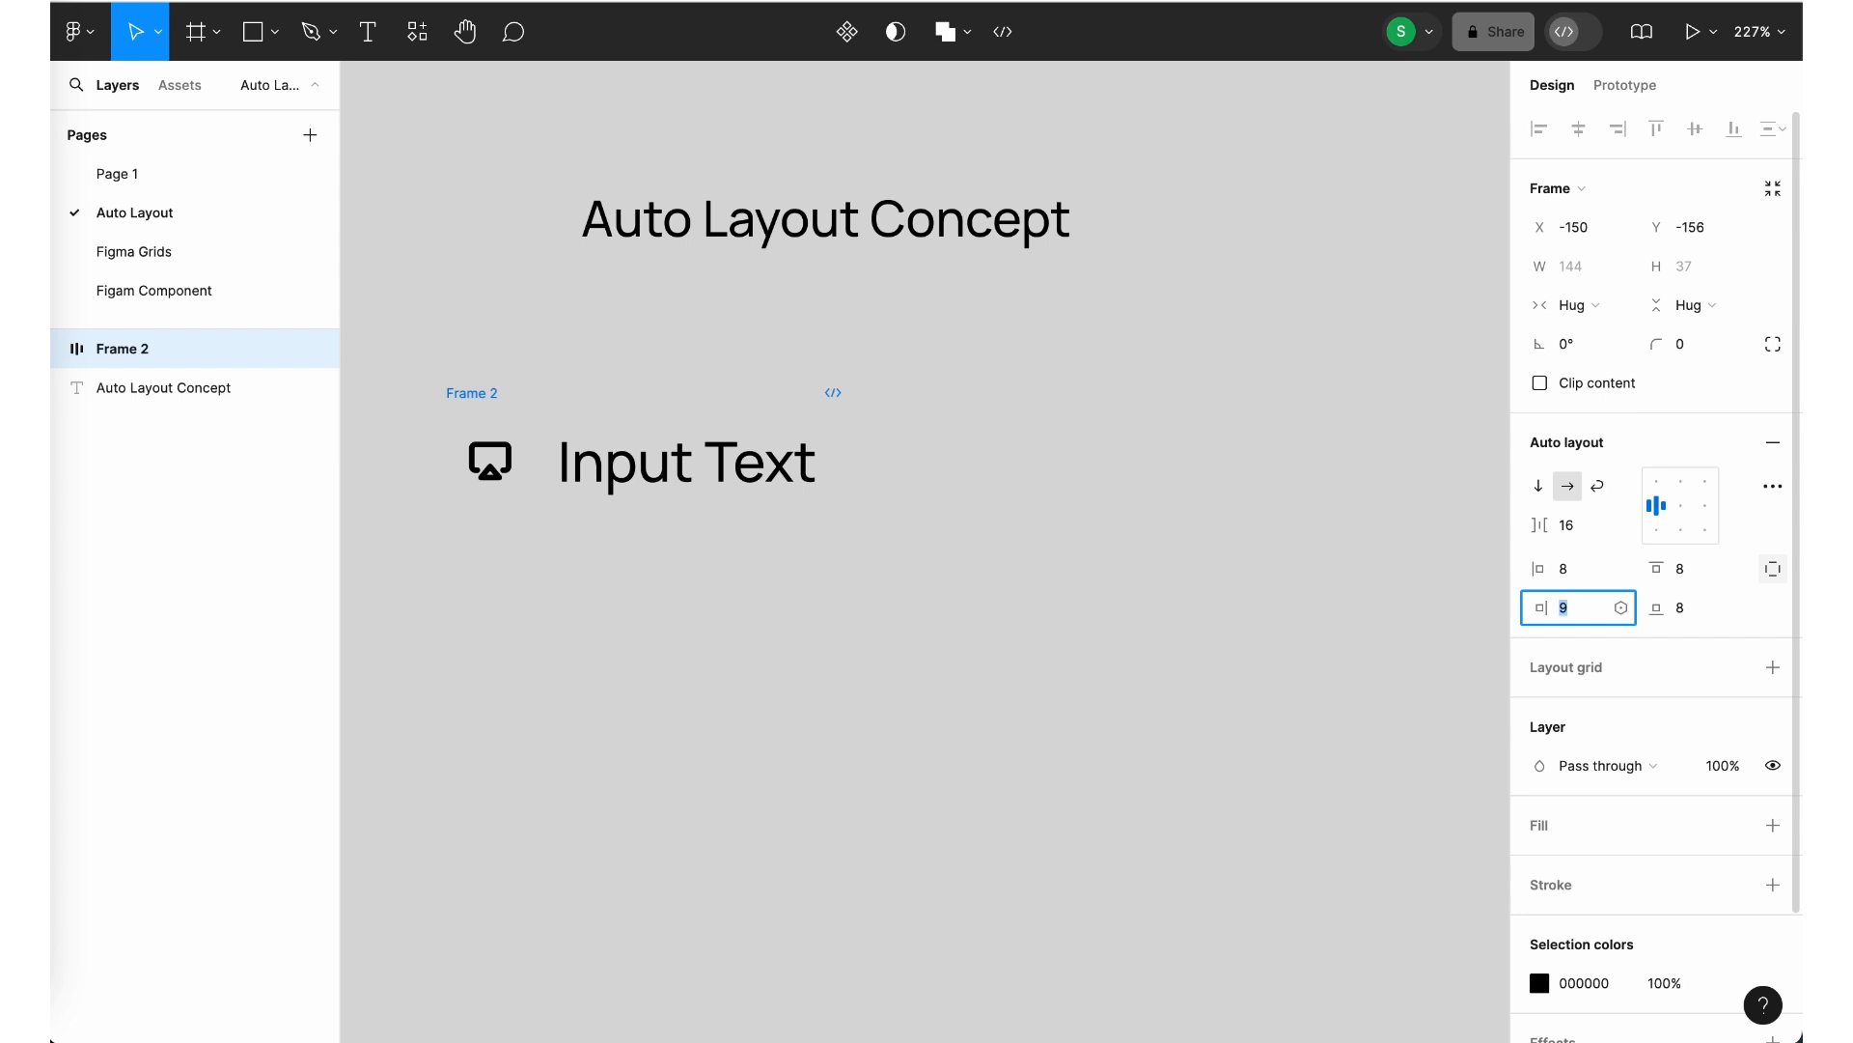
{"action": "type", "text": "45"}
{"action": "left_click", "coordinate": [1592, 570]}
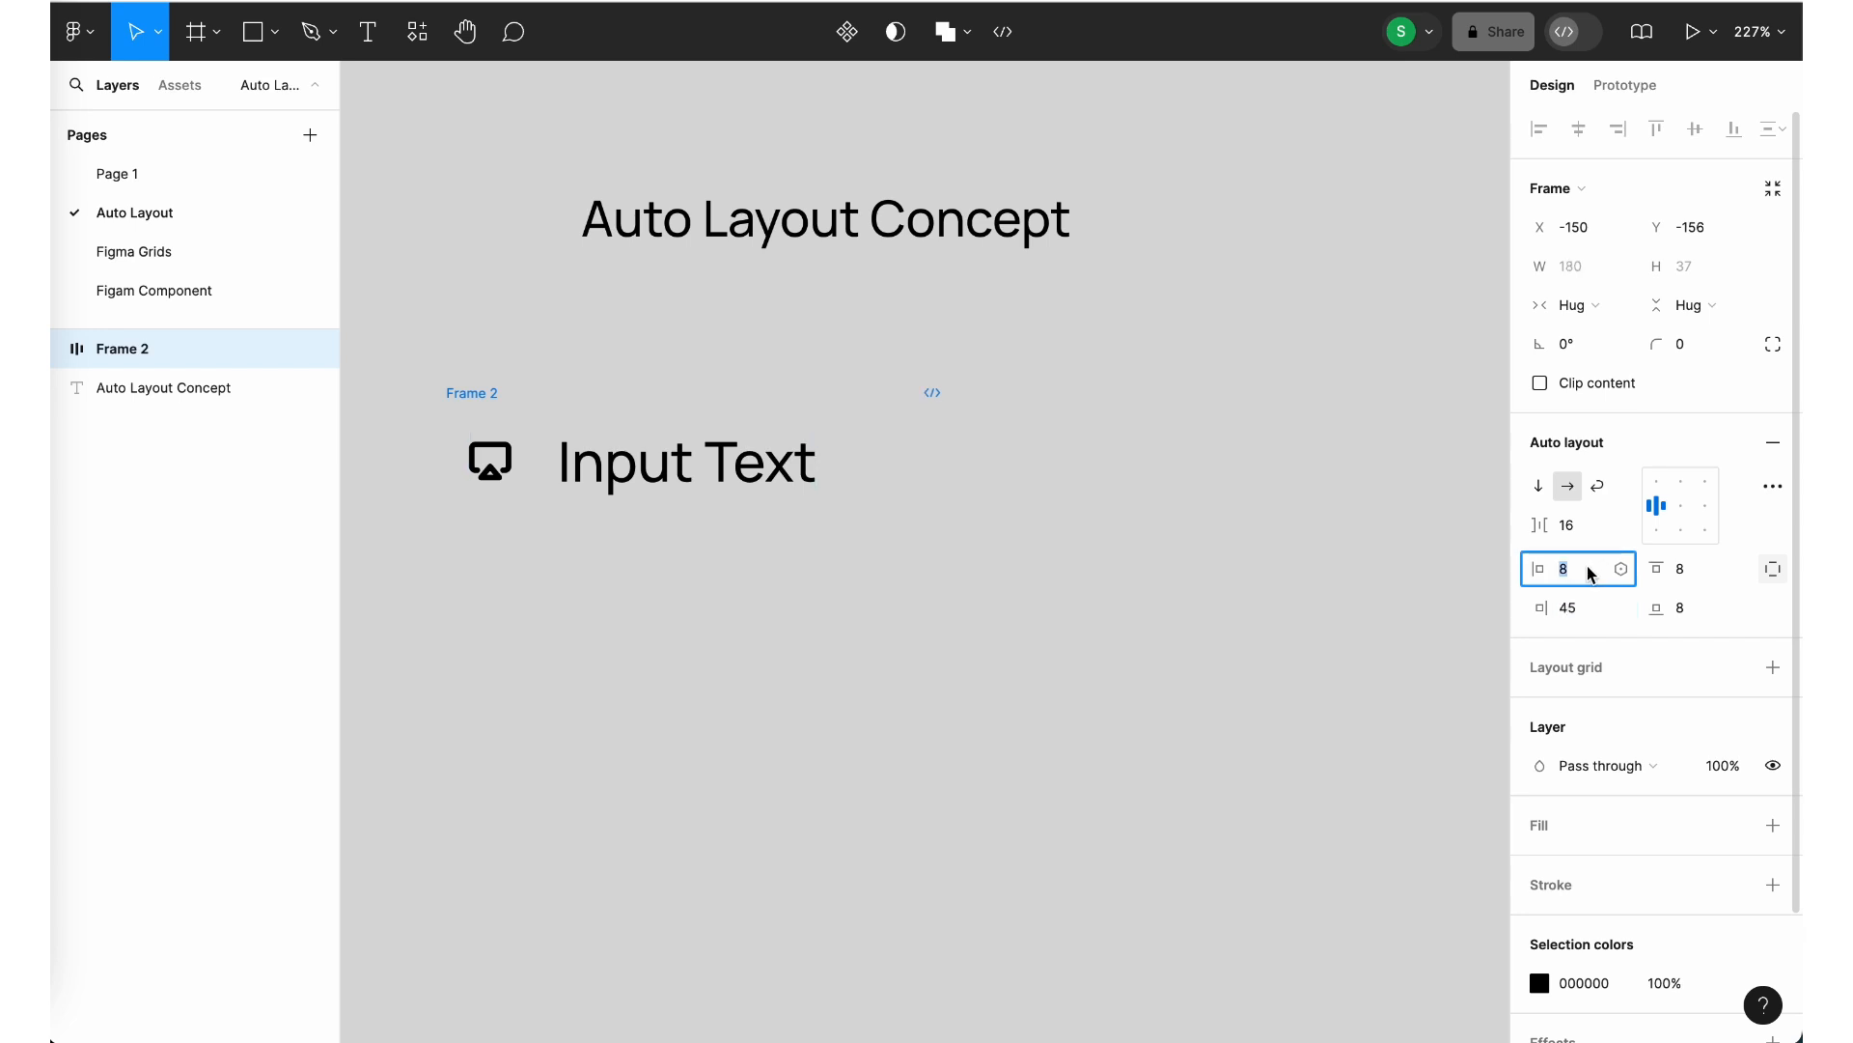
{"action": "scroll", "coordinate": [726, 741], "scroll_direction": "down", "scroll_amount": 3}
{"action": "scroll", "coordinate": [726, 741], "scroll_direction": "up", "scroll_amount": 3}
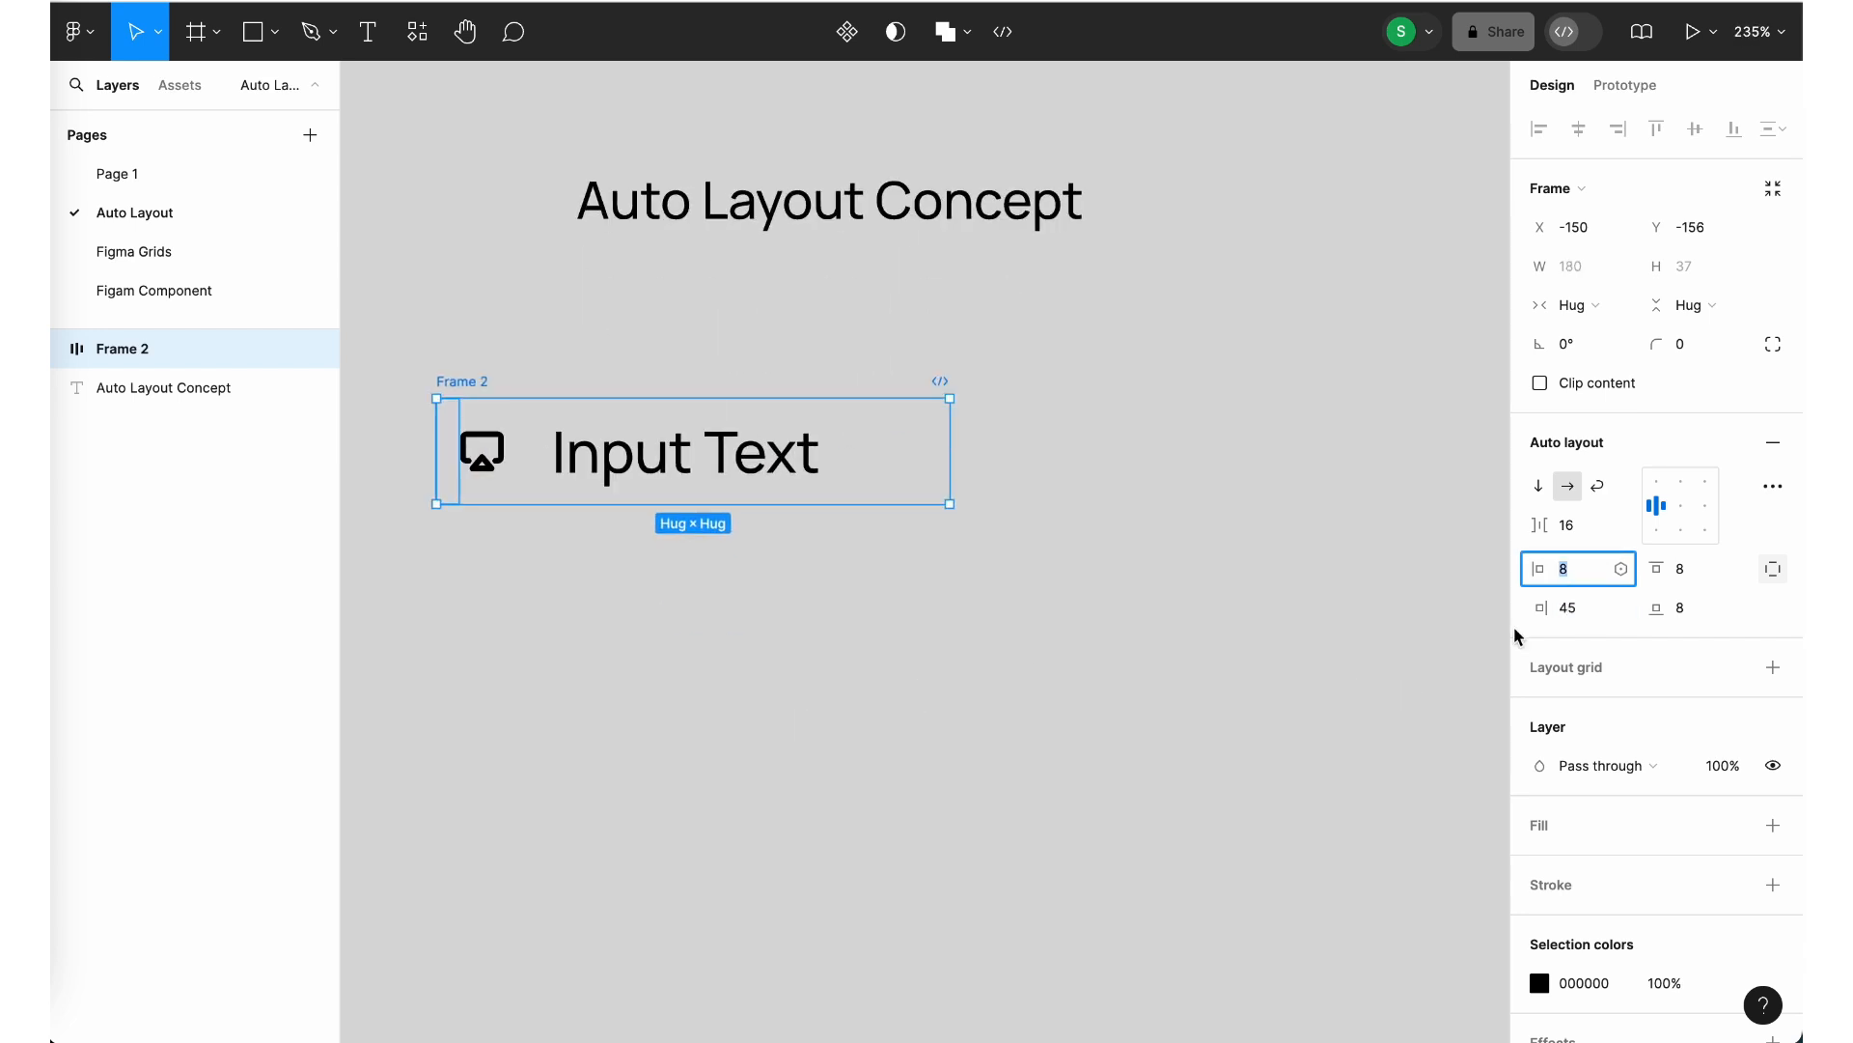
{"action": "left_click", "coordinate": [1567, 610]}
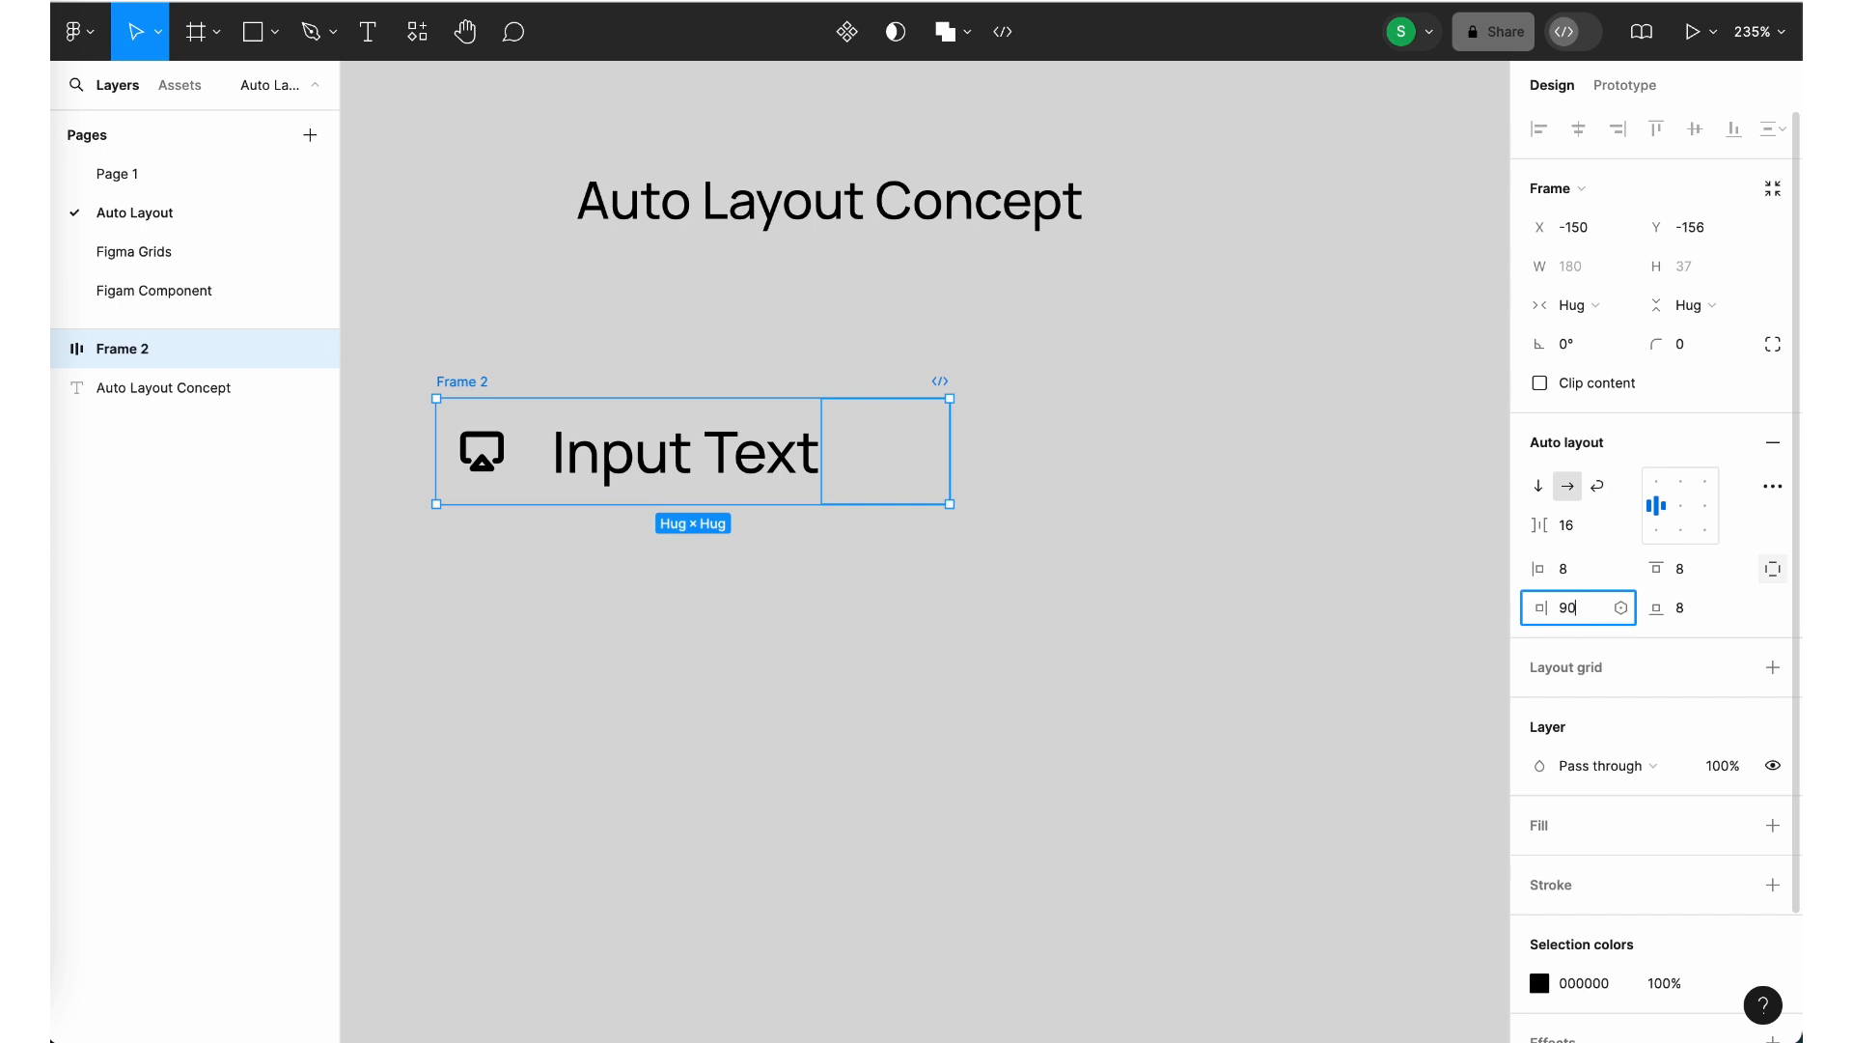
{"action": "key", "text": "Return"}
{"action": "left_click", "coordinate": [774, 642]}
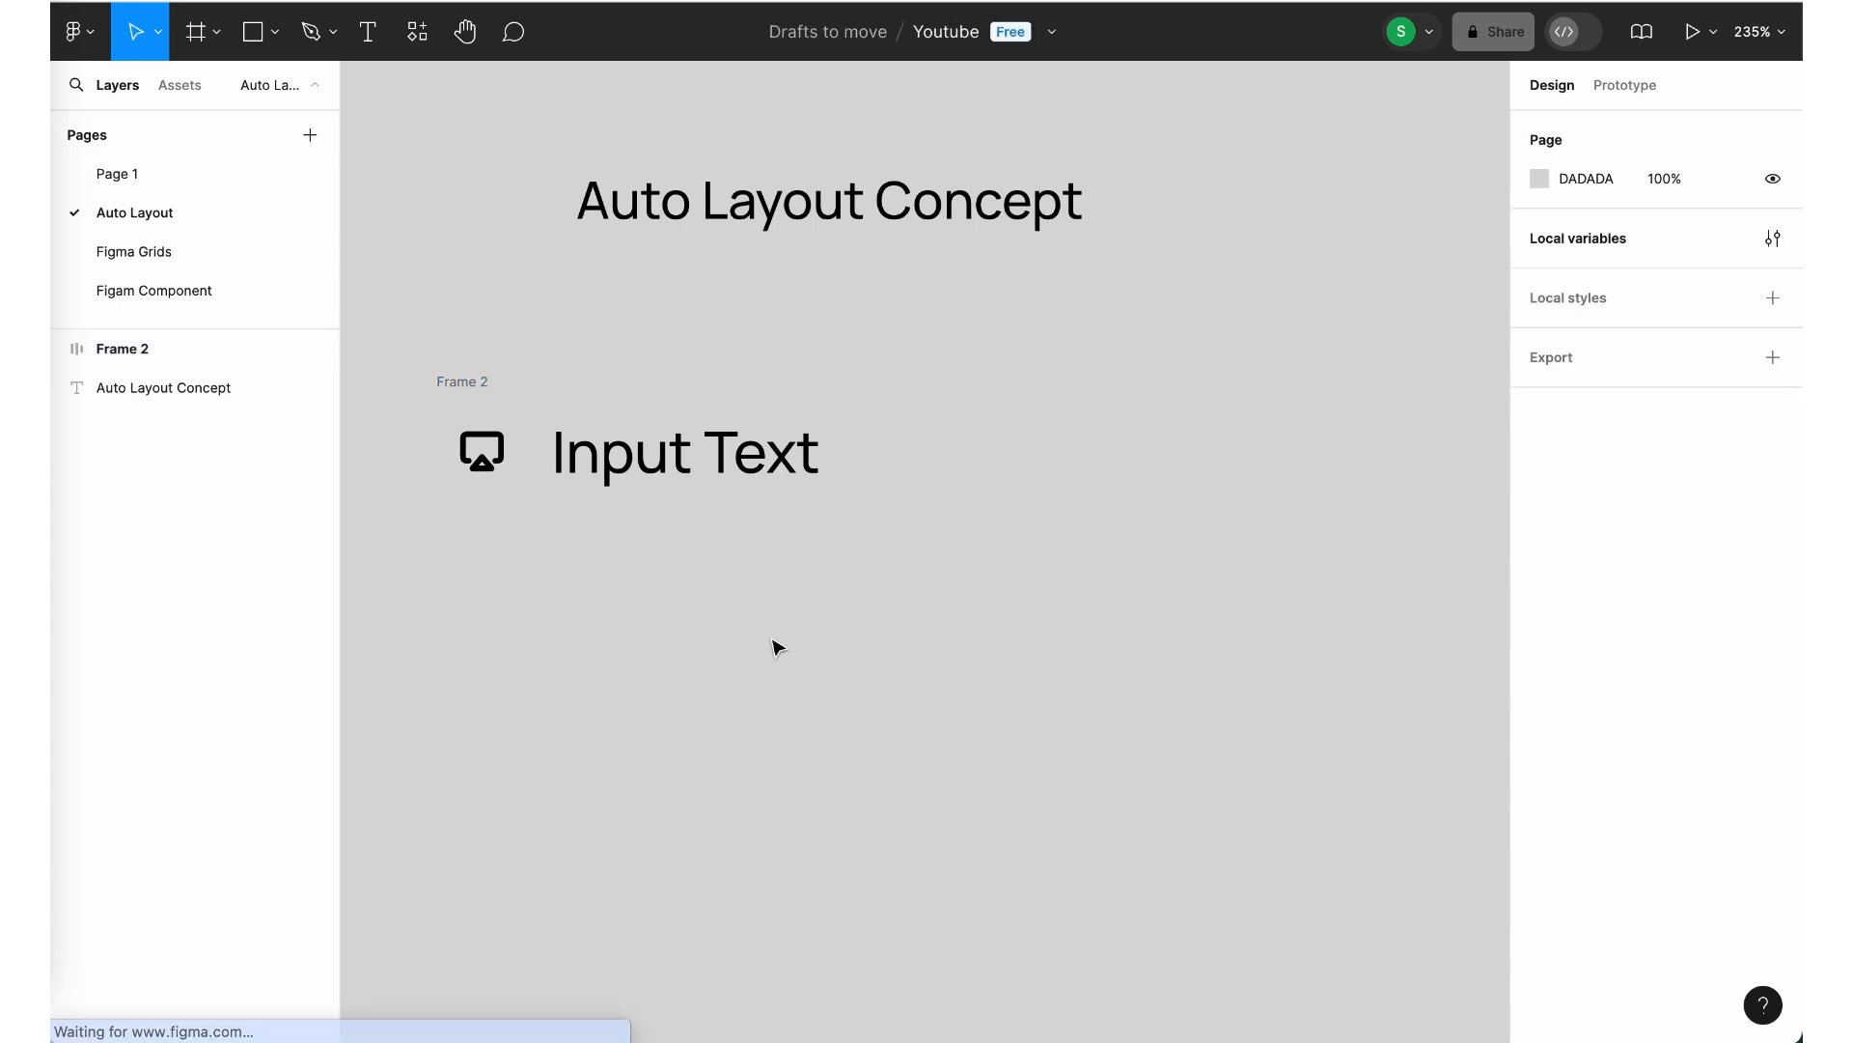
Give the auto layout frame a white FFFFFF fill and a corner radius of 4
{"action": "left_click", "coordinate": [457, 376]}
{"action": "left_click", "coordinate": [1554, 828]}
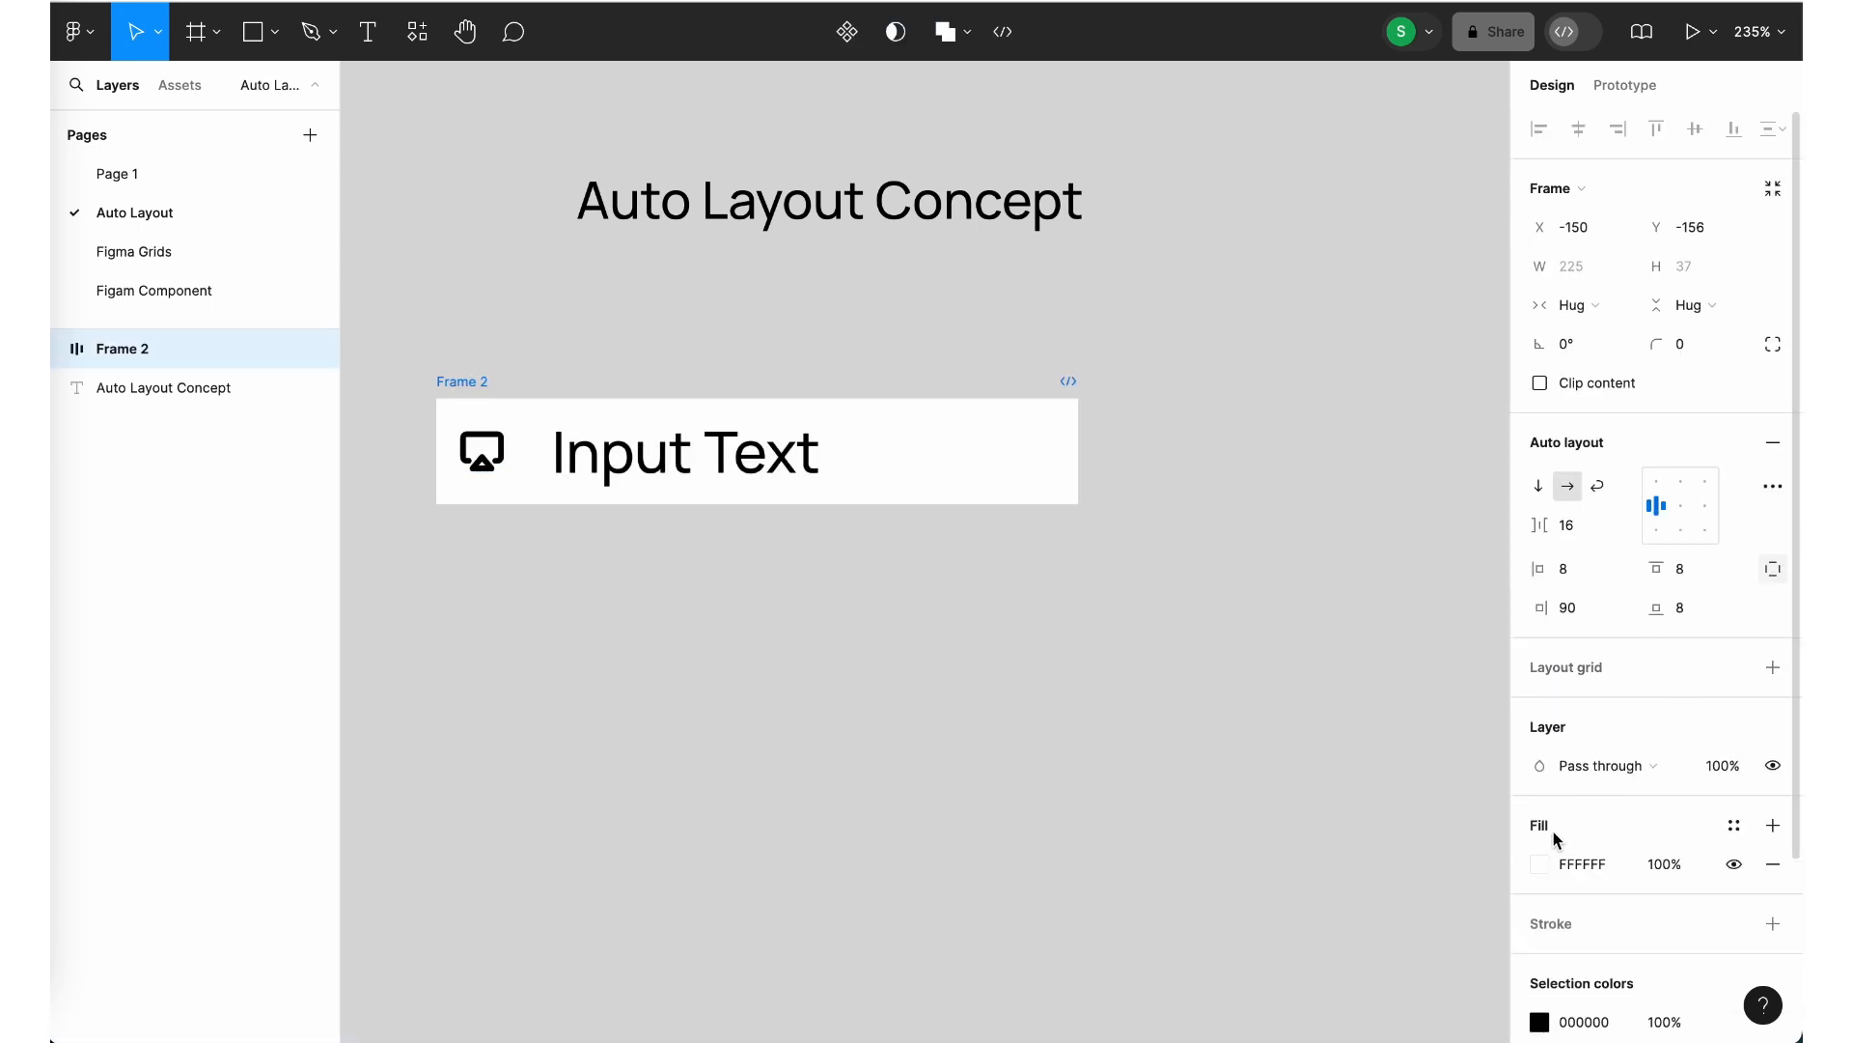
{"action": "left_click", "coordinate": [1539, 864]}
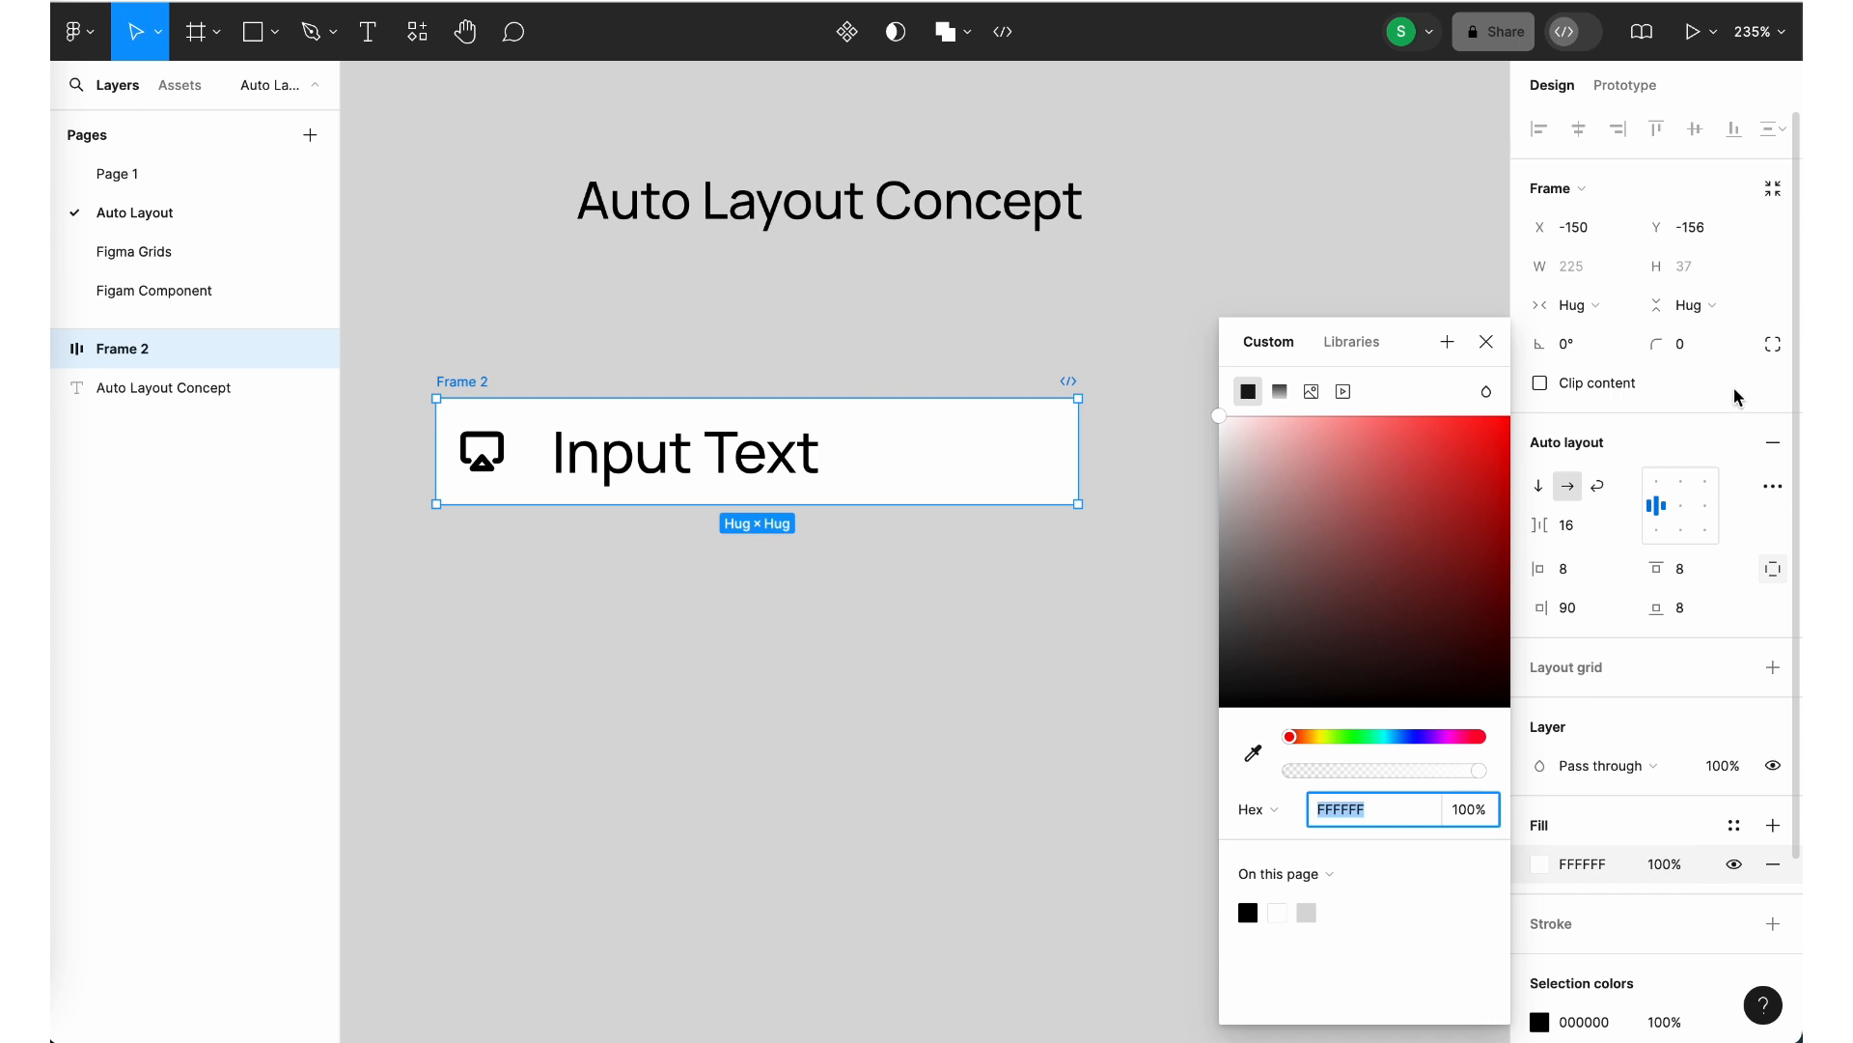
{"action": "left_click", "coordinate": [1694, 348]}
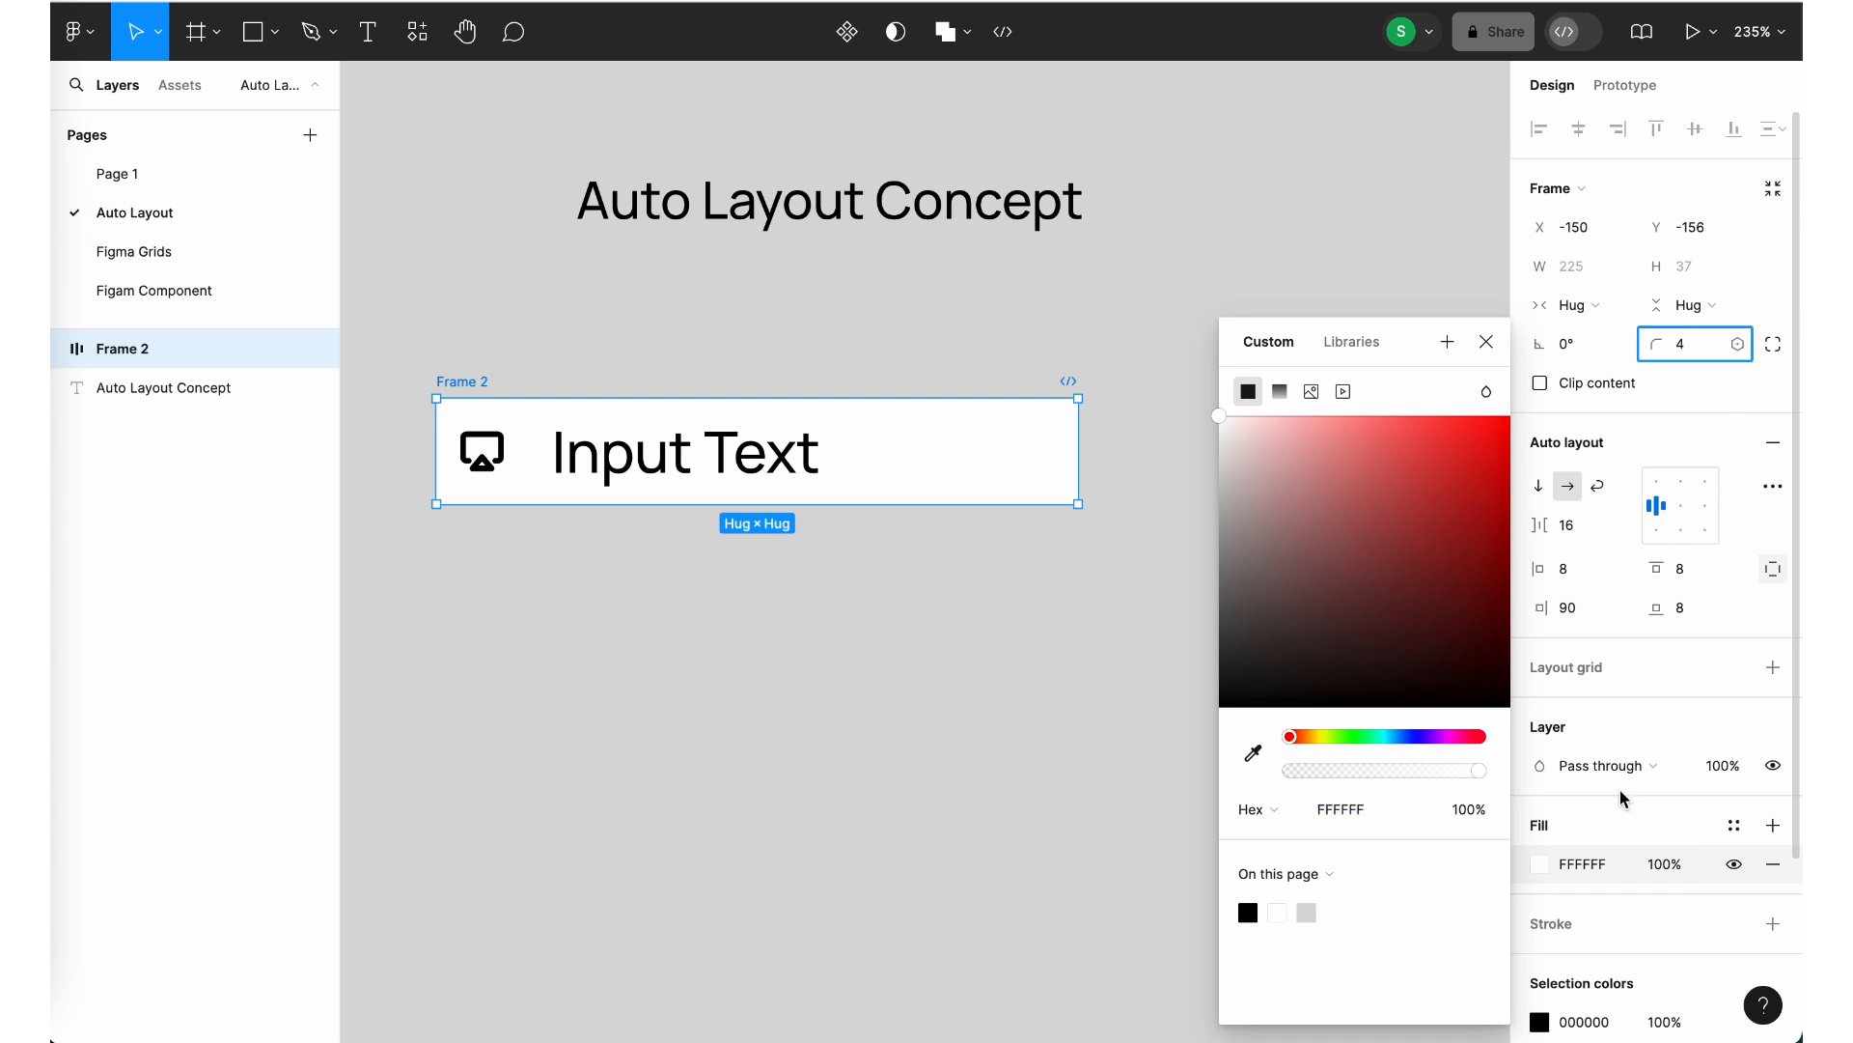
{"action": "left_click", "coordinate": [1577, 867]}
{"action": "left_click", "coordinate": [1065, 819]}
{"action": "scroll", "coordinate": [1065, 819], "scroll_direction": "left", "scroll_amount": 1}
{"action": "scroll", "coordinate": [1064, 819], "scroll_direction": "down", "scroll_amount": 1}
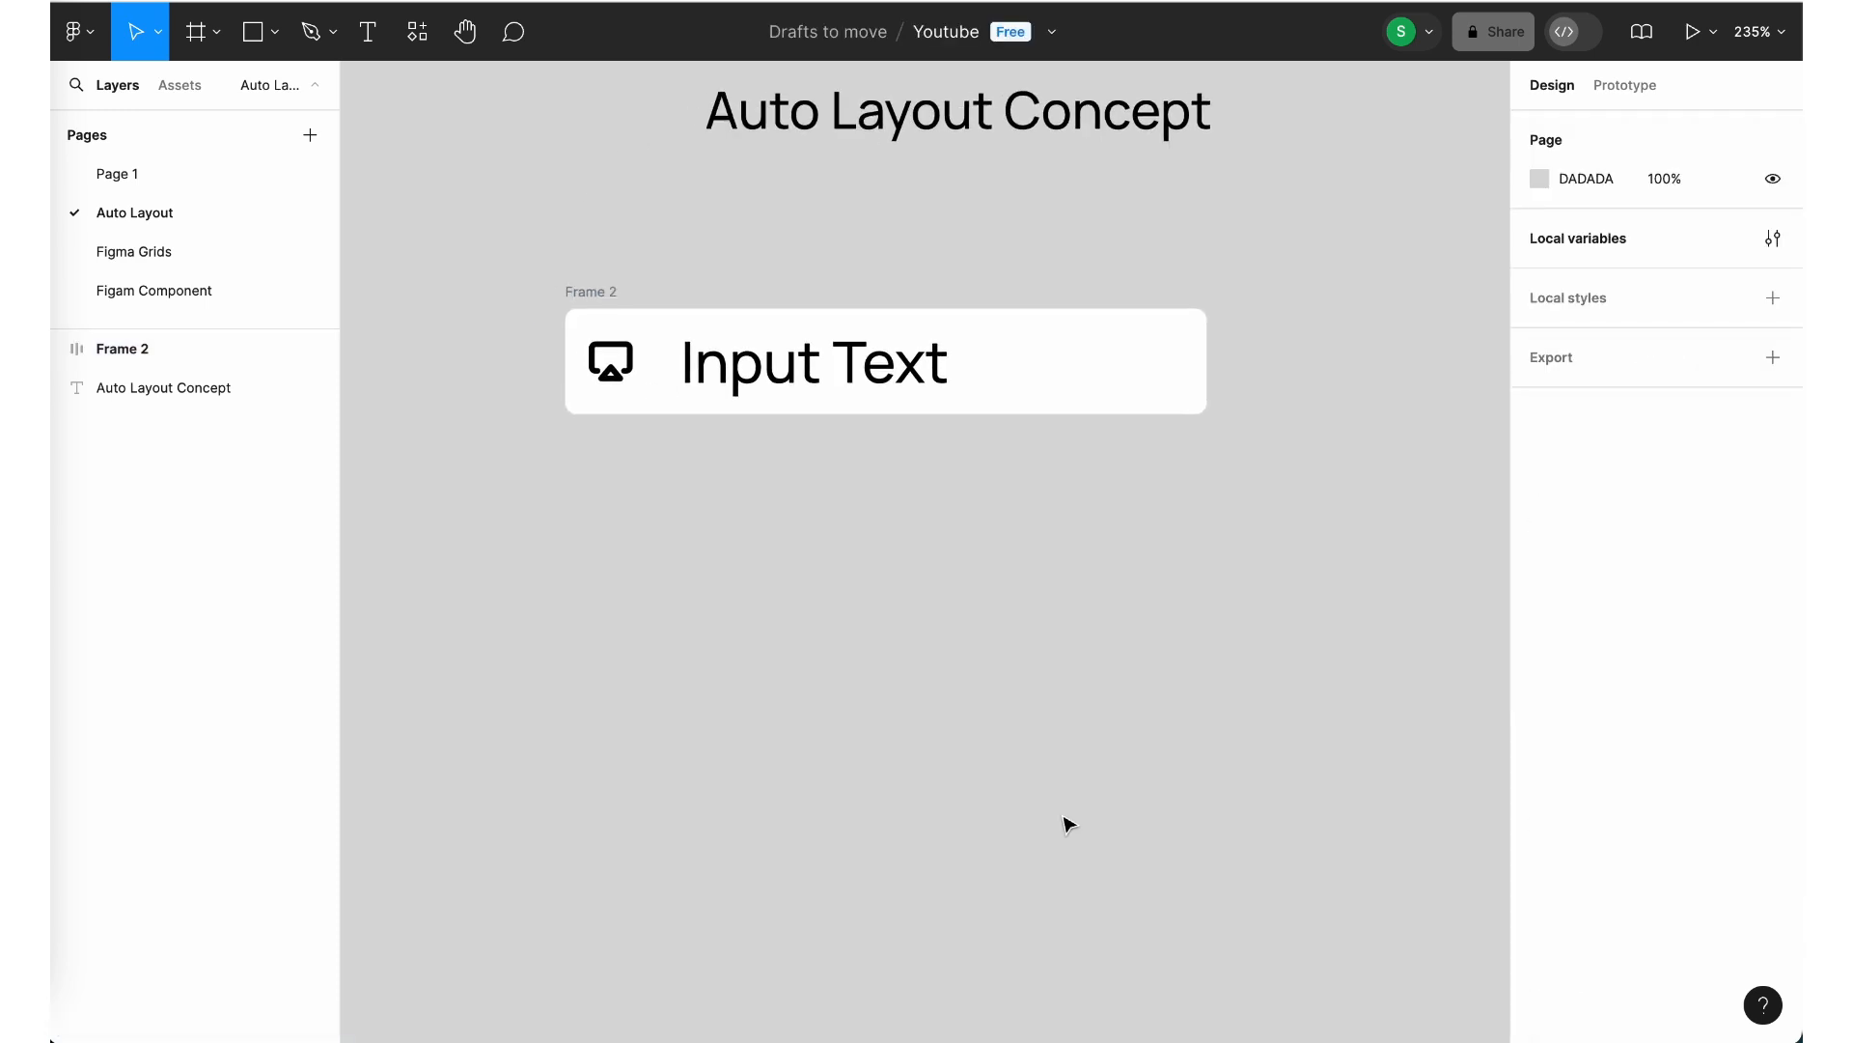
Set the width of the nested frame holding the Input Text to Fill container
{"action": "left_click", "coordinate": [606, 290]}
{"action": "scroll", "coordinate": [1066, 497], "scroll_direction": "down", "scroll_amount": 3}
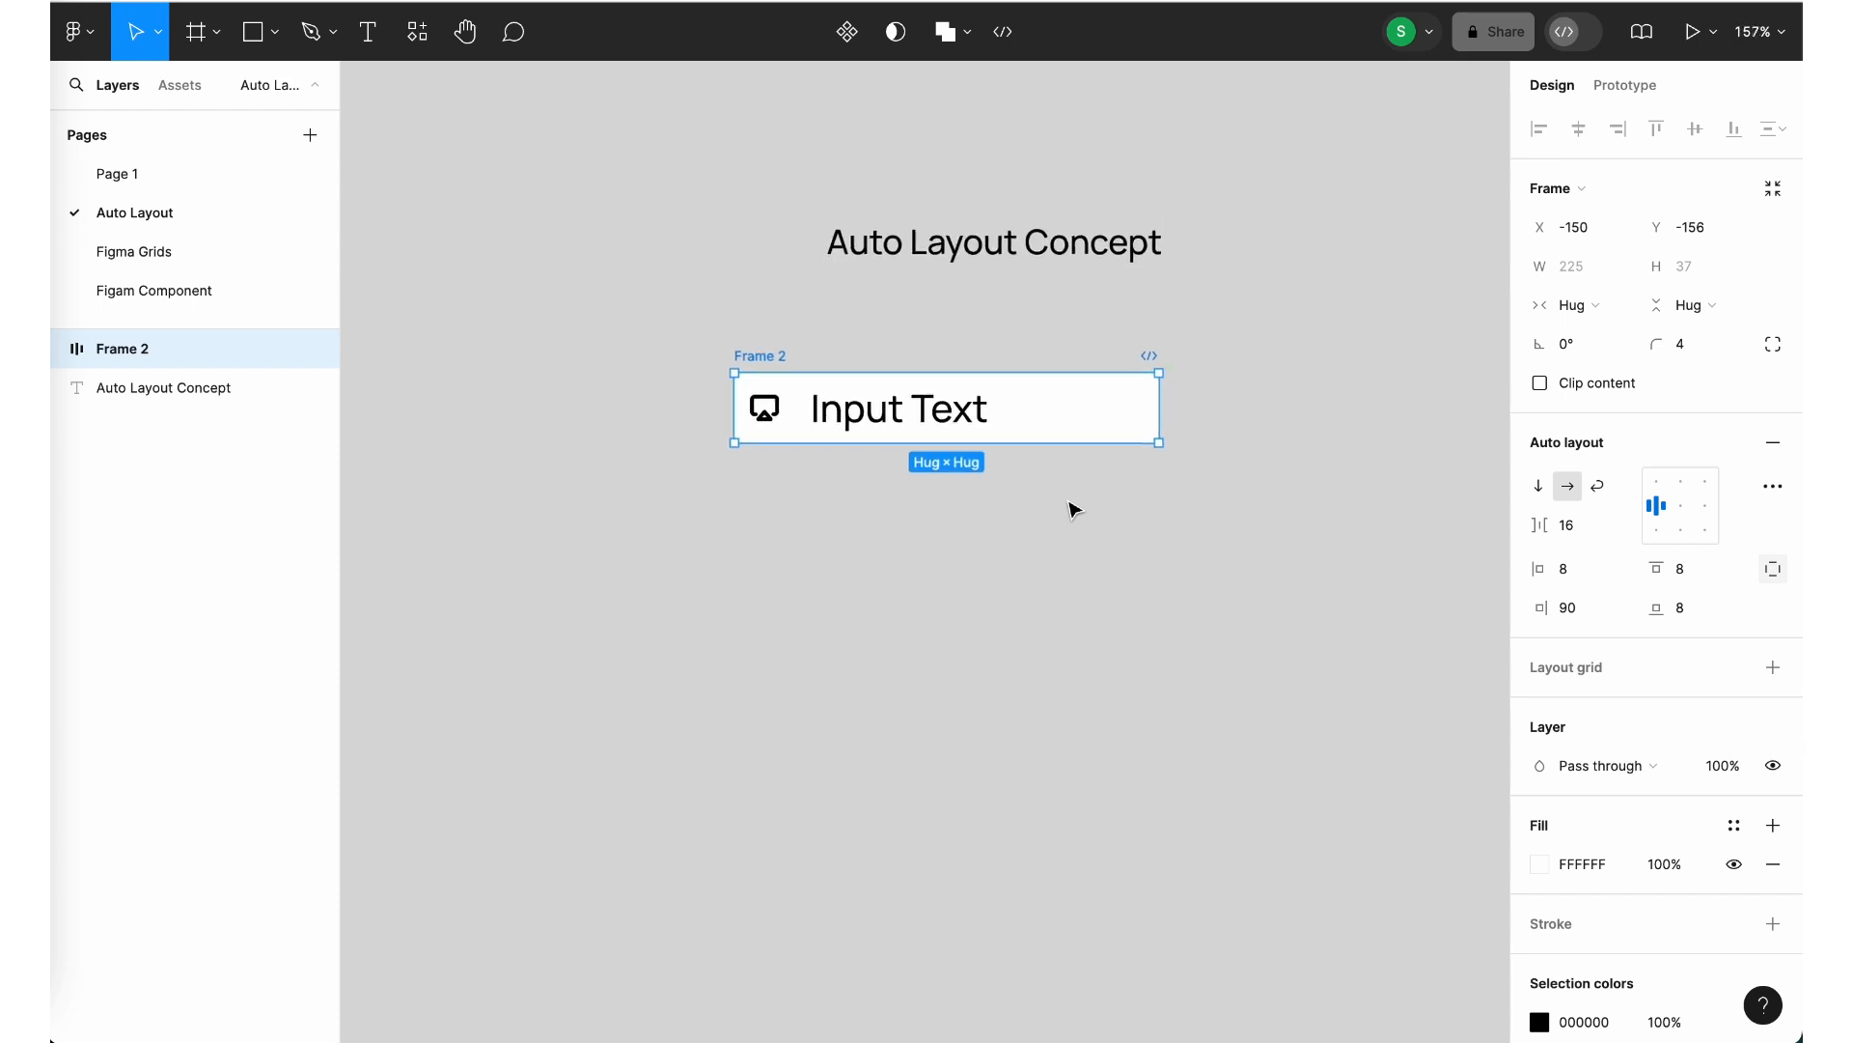
{"action": "left_click_drag", "start_coordinate": [970, 504], "coordinate": [861, 505]}
{"action": "double_click", "coordinate": [860, 505]}
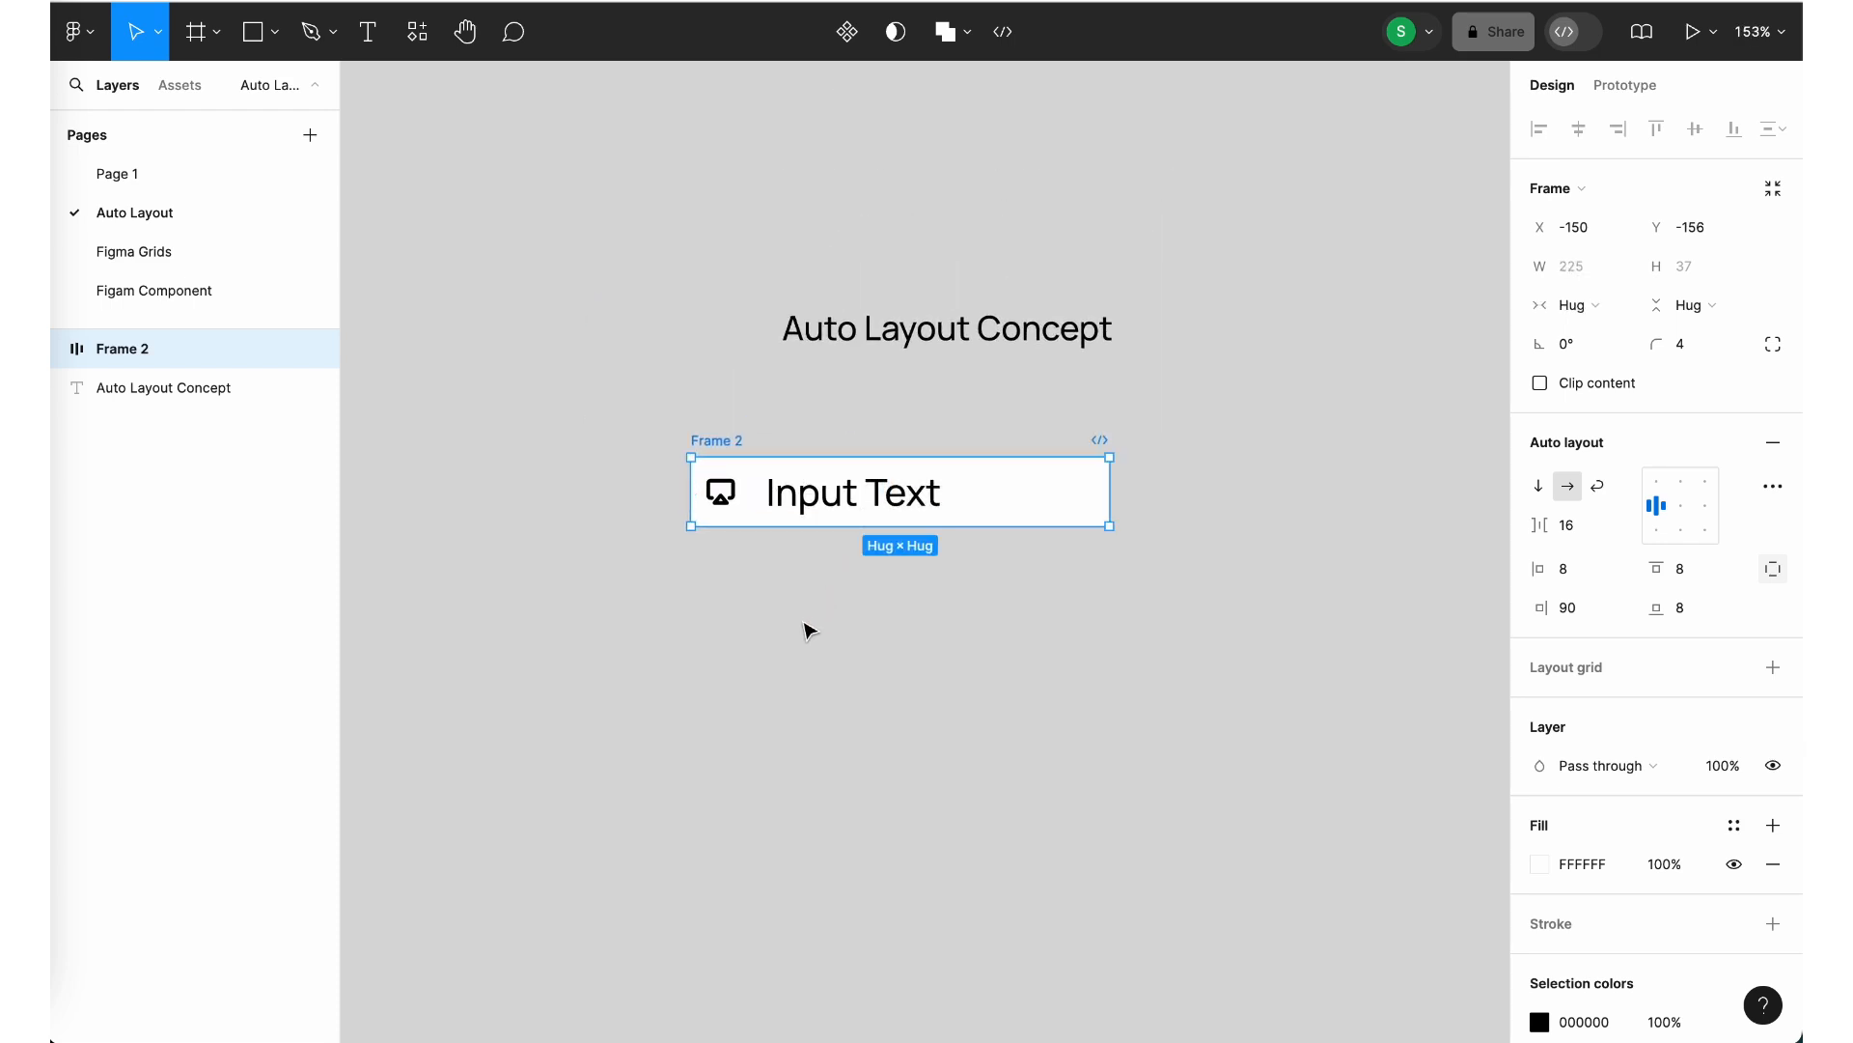
{"action": "left_click", "coordinate": [712, 401]}
{"action": "left_click", "coordinate": [730, 456]}
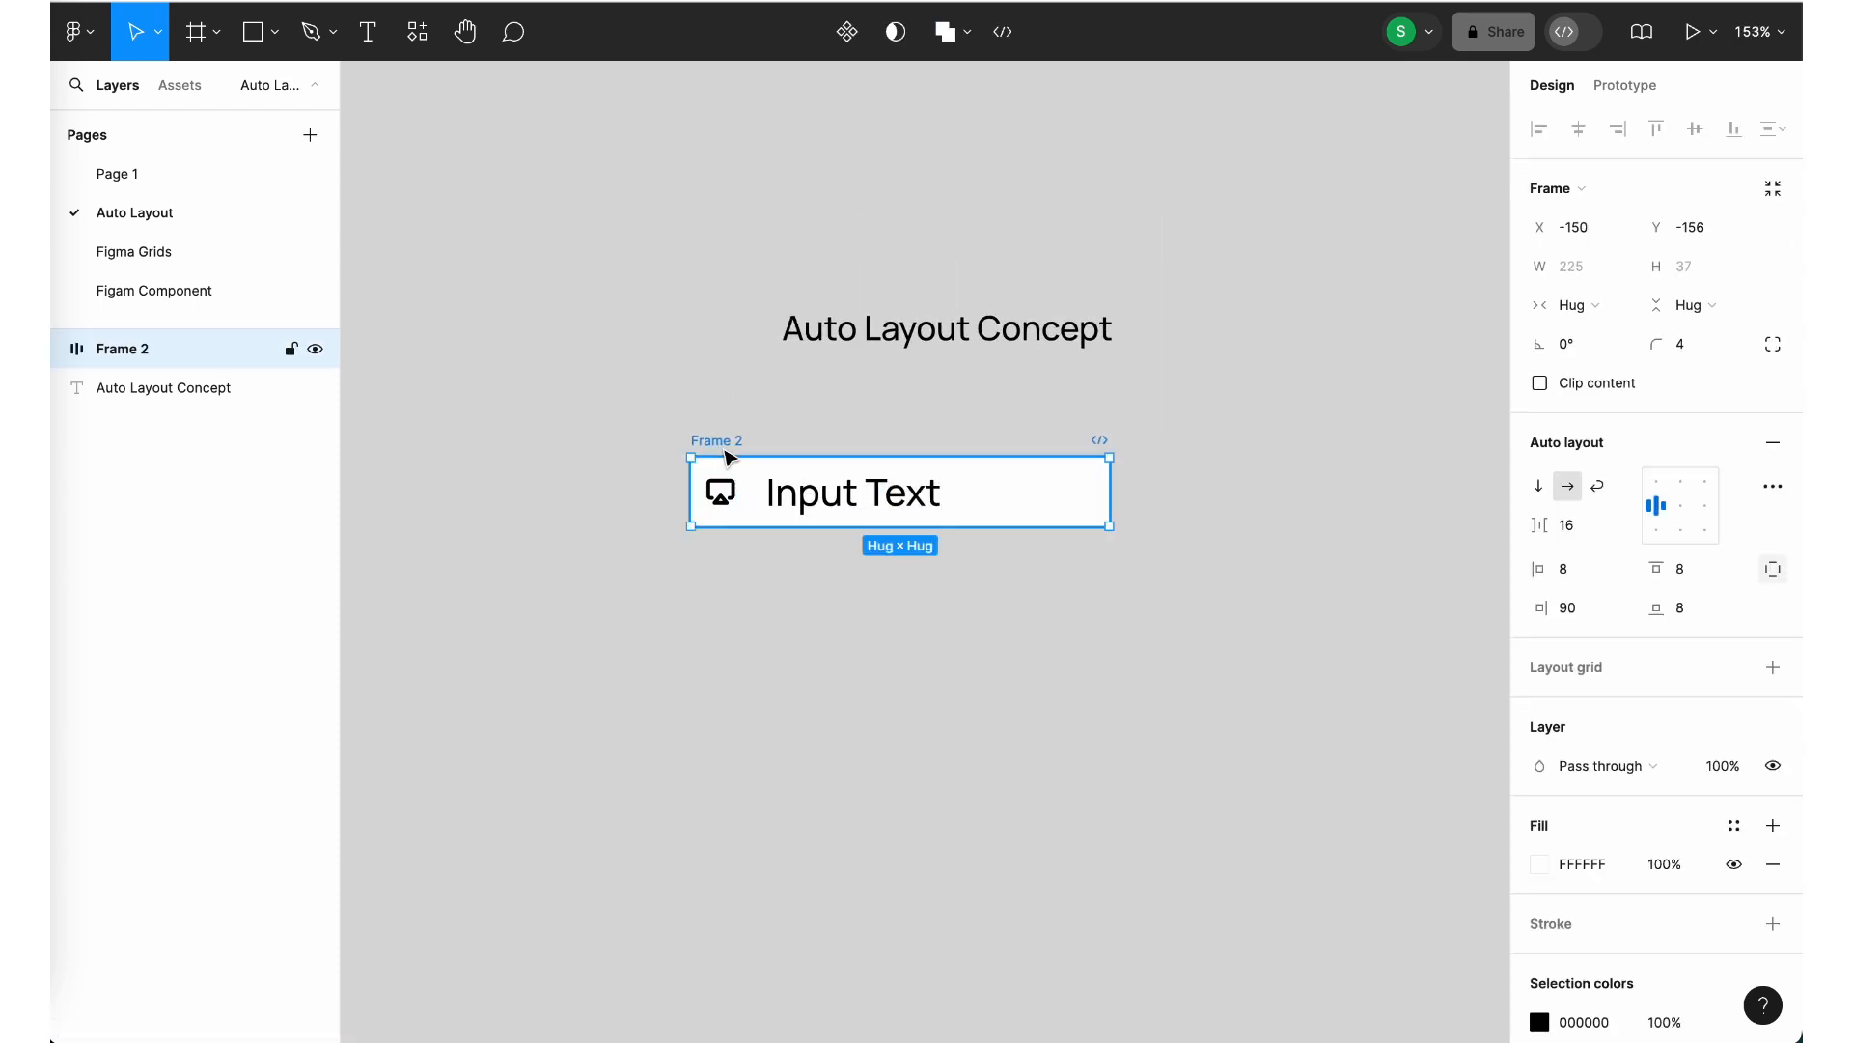
{"action": "double_click", "coordinate": [849, 492]}
{"action": "left_click", "coordinate": [1580, 305]}
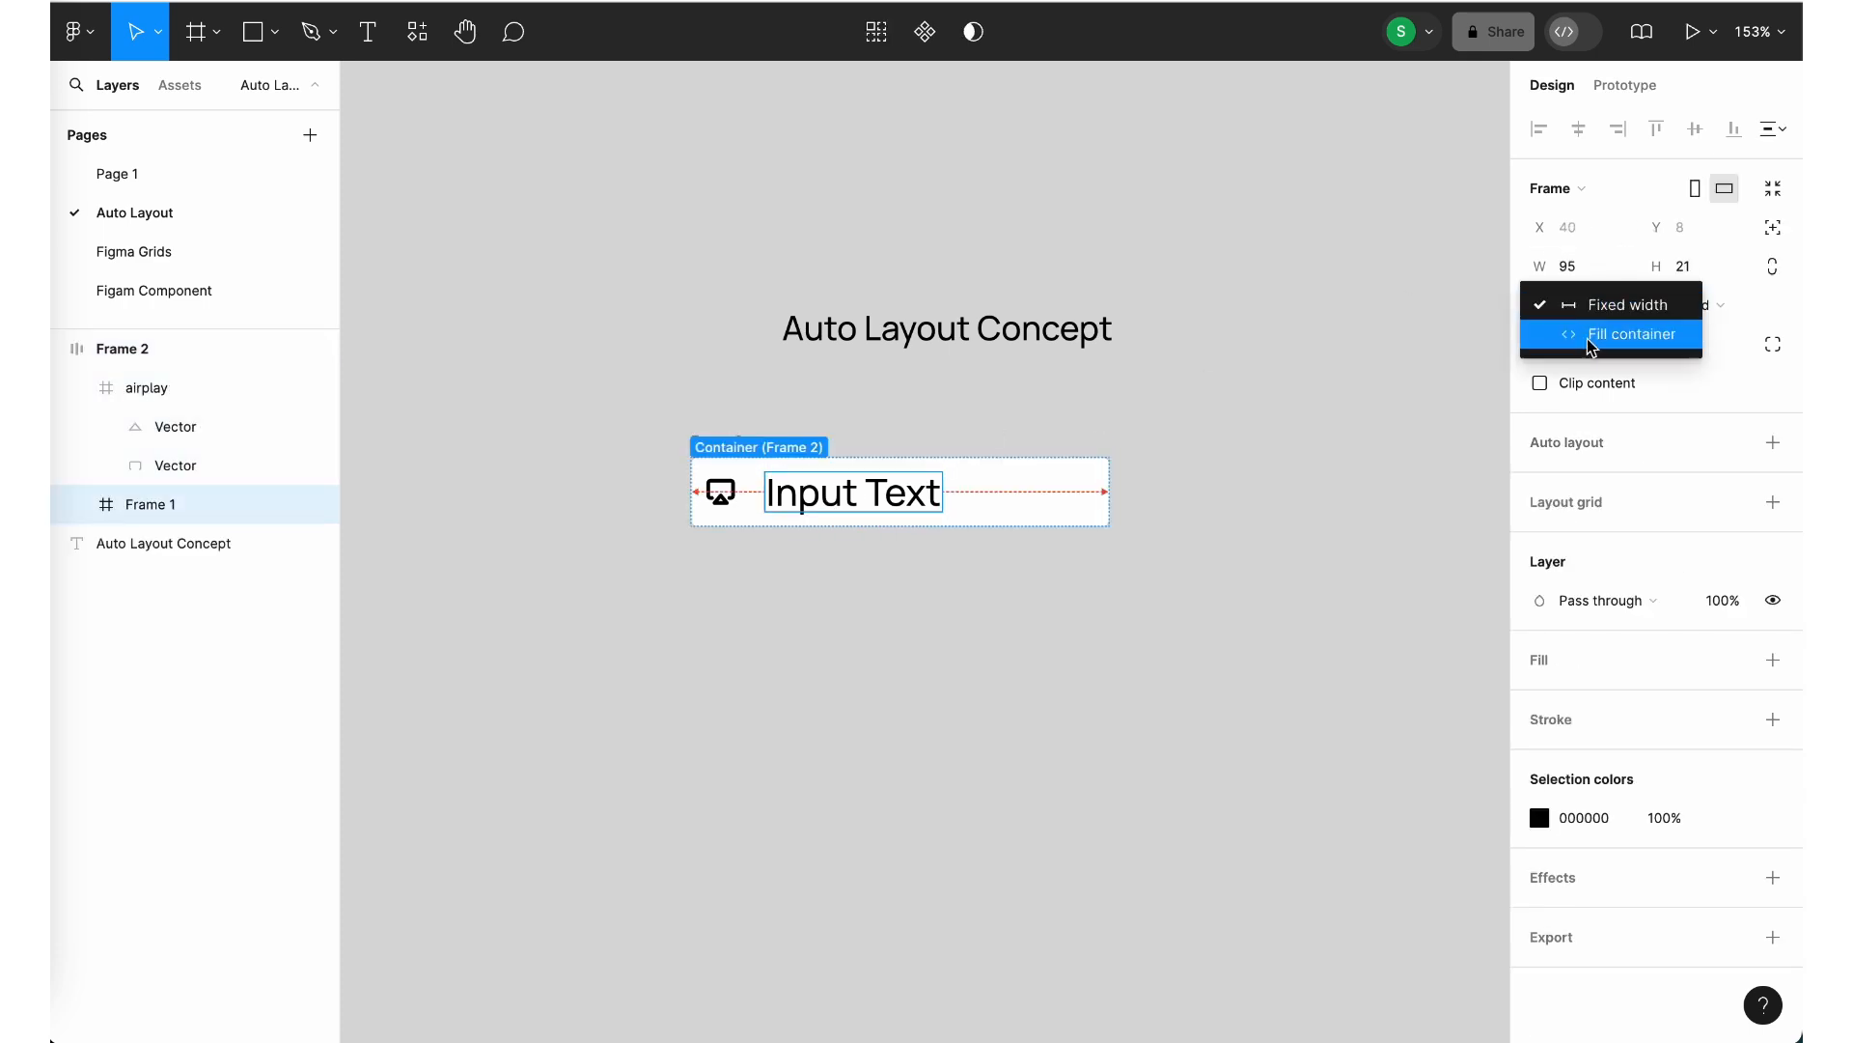
{"action": "left_click", "coordinate": [1626, 334]}
Try narrowing the input field frame by its edge, and undo the resize
{"action": "left_click", "coordinate": [734, 440]}
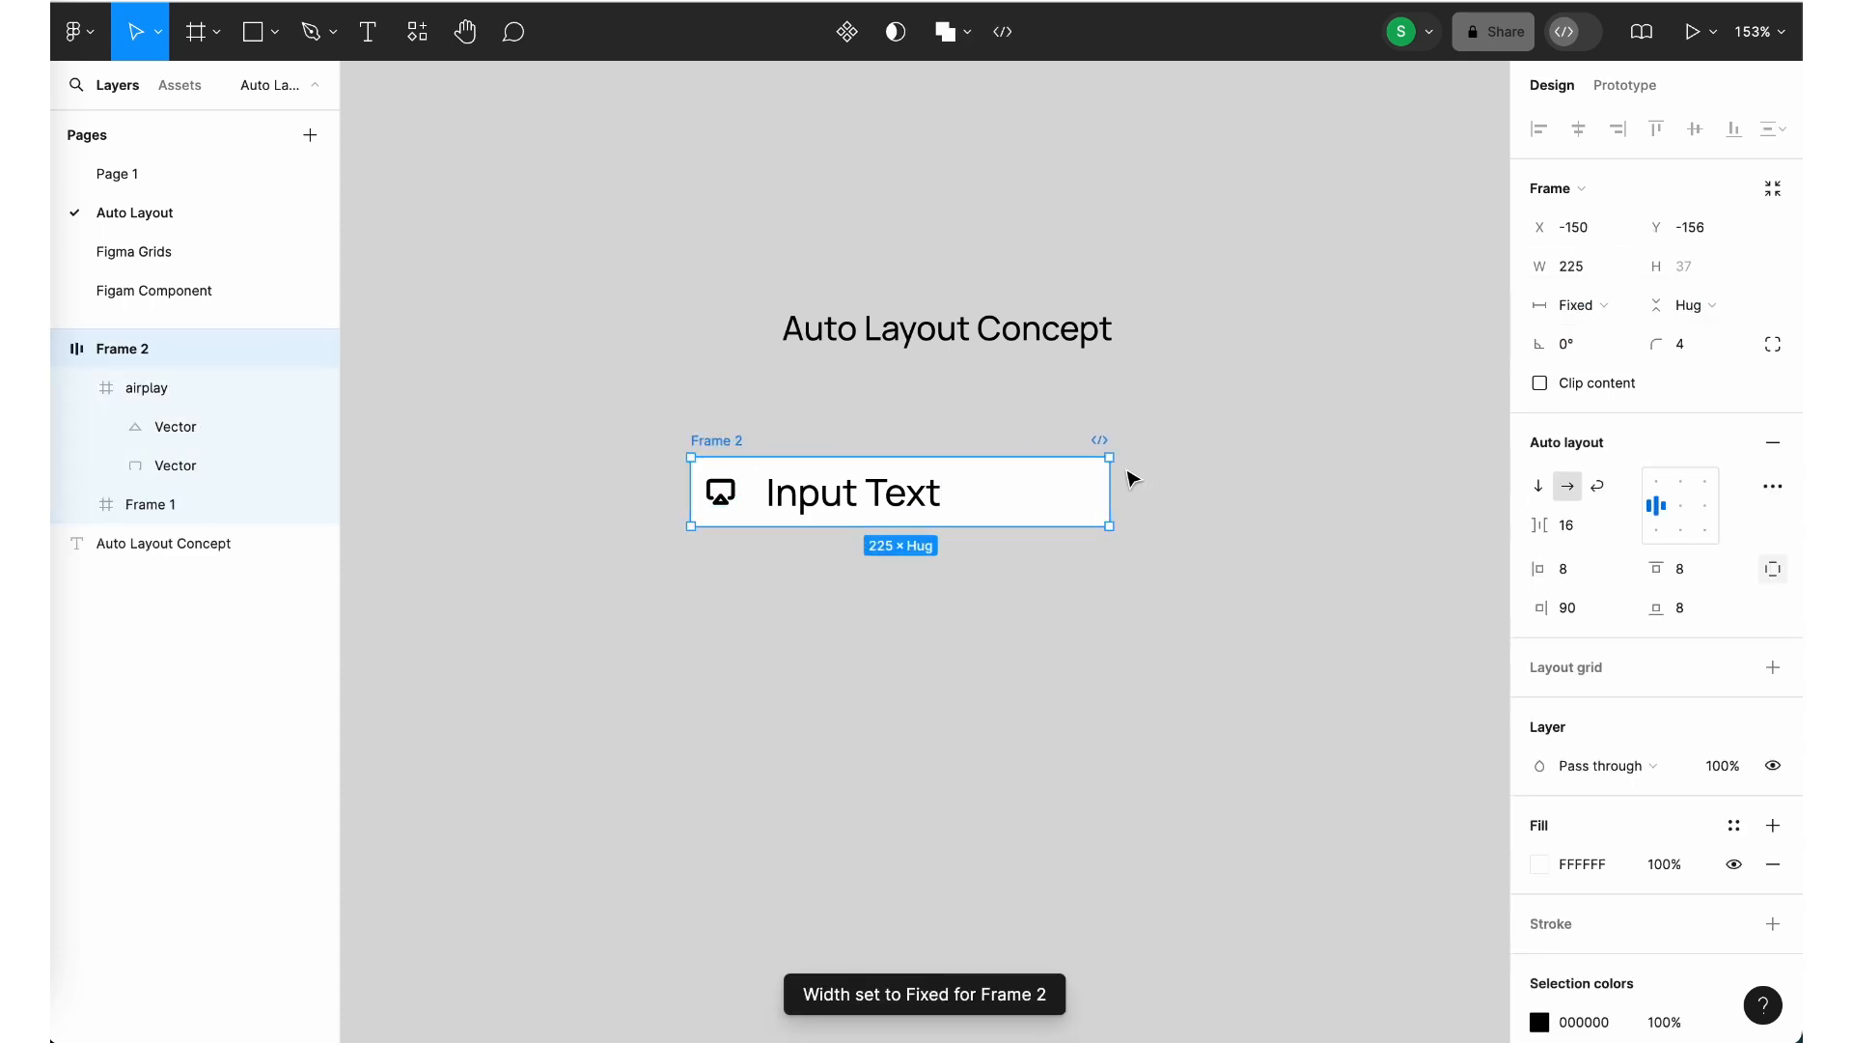
{"action": "left_click_drag", "start_coordinate": [1100, 481], "coordinate": [867, 497]}
{"action": "key", "text": "ctrl+z"}
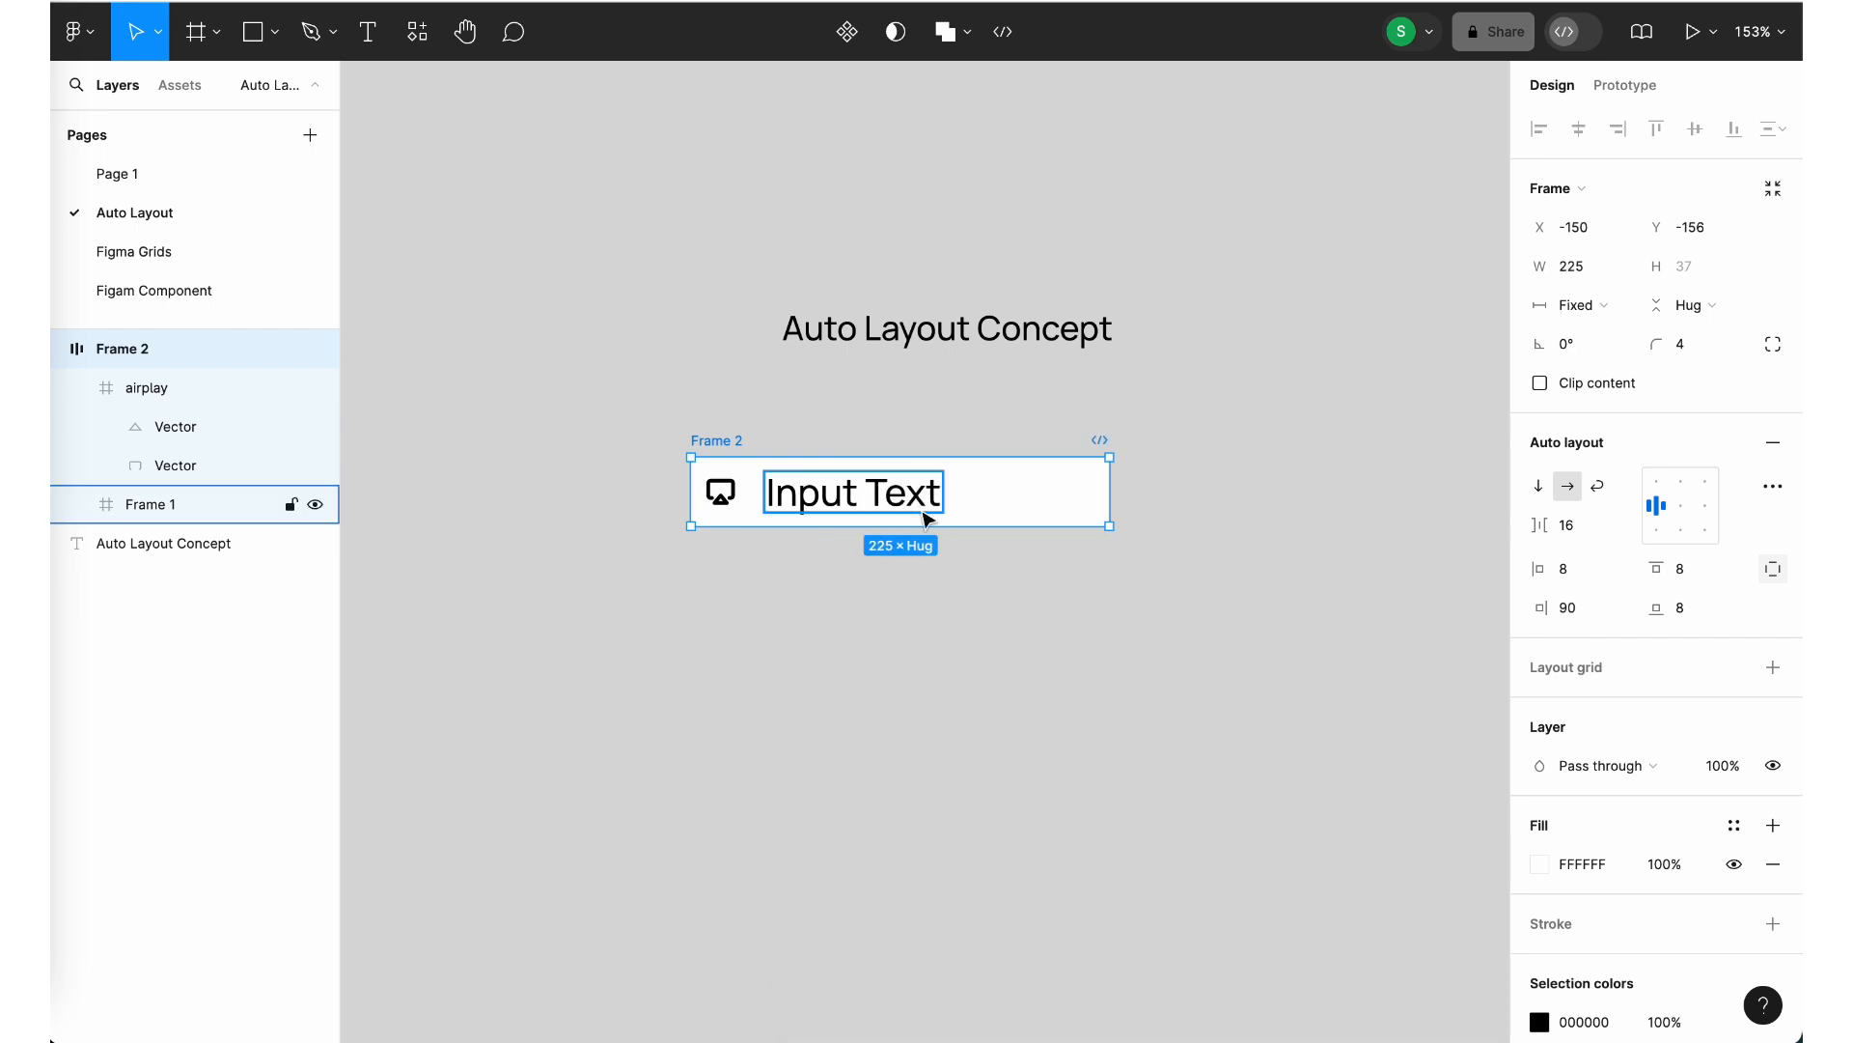
{"action": "left_click", "coordinate": [923, 510]}
{"action": "left_click", "coordinate": [1704, 307]}
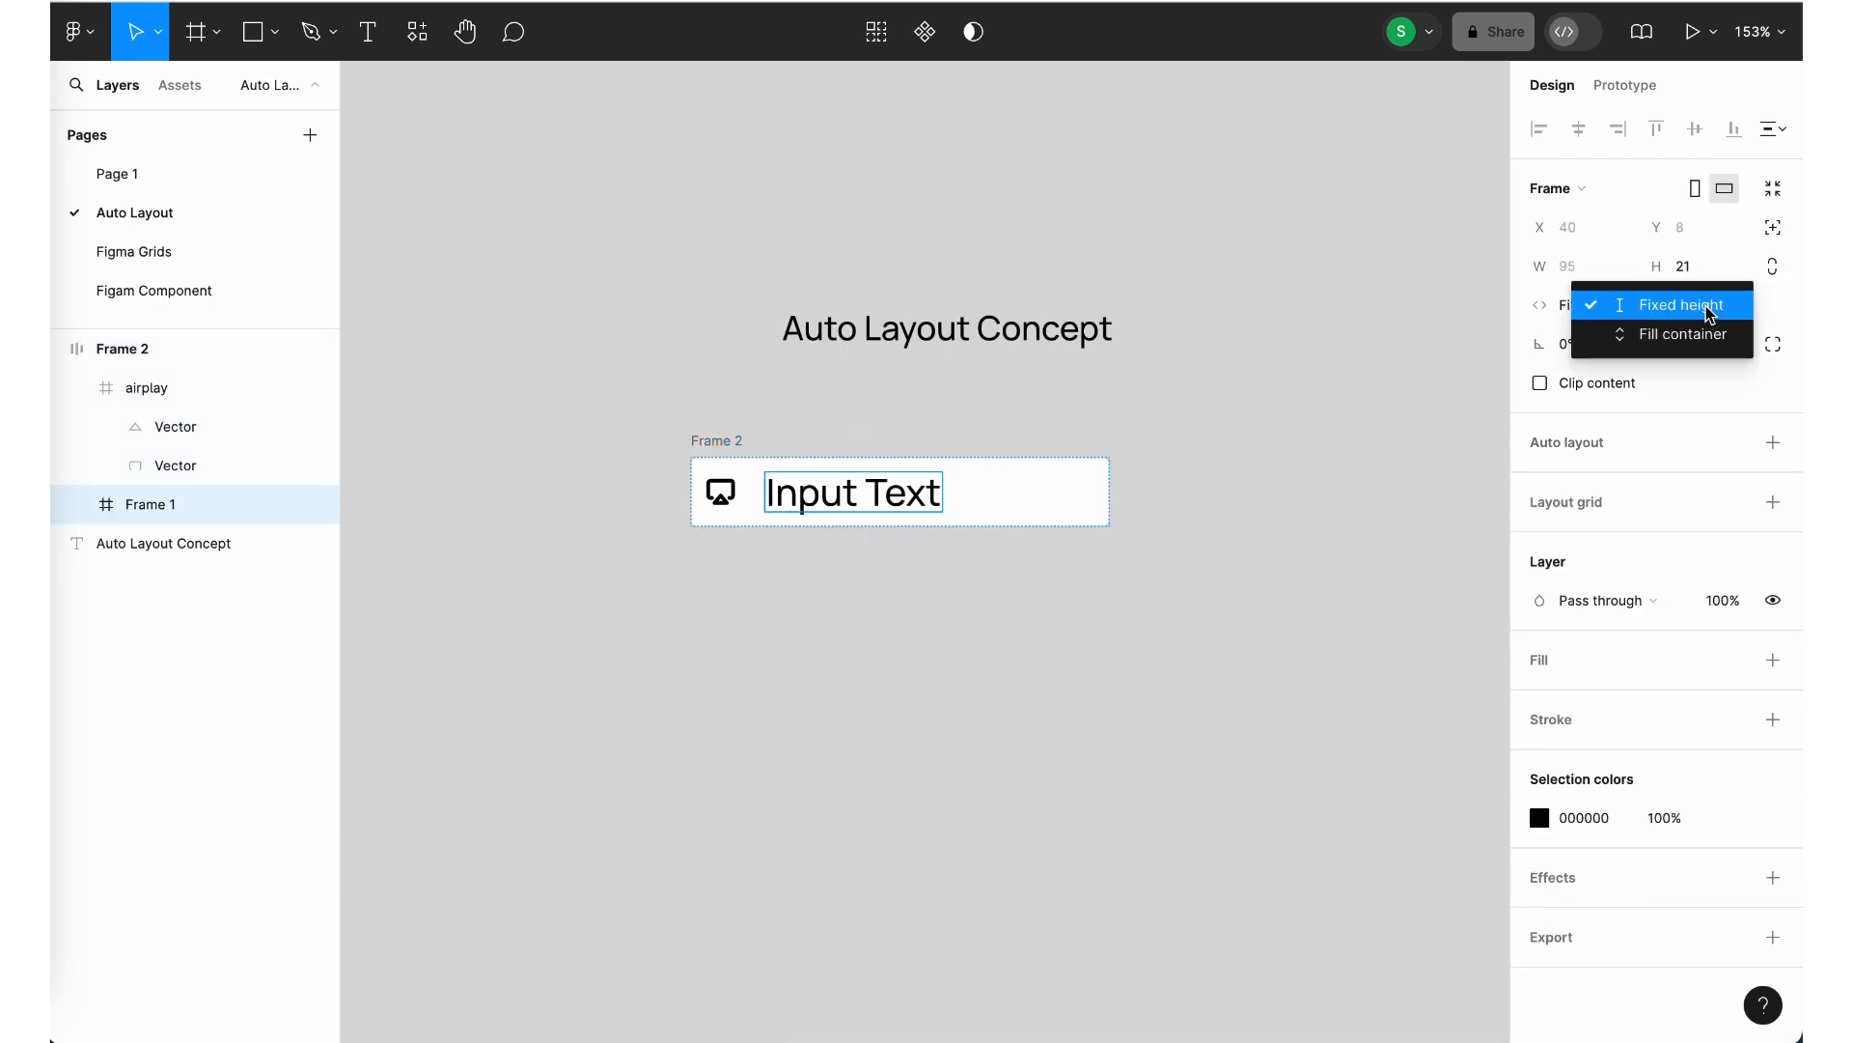
{"action": "left_click", "coordinate": [1084, 580]}
{"action": "left_click", "coordinate": [734, 440]}
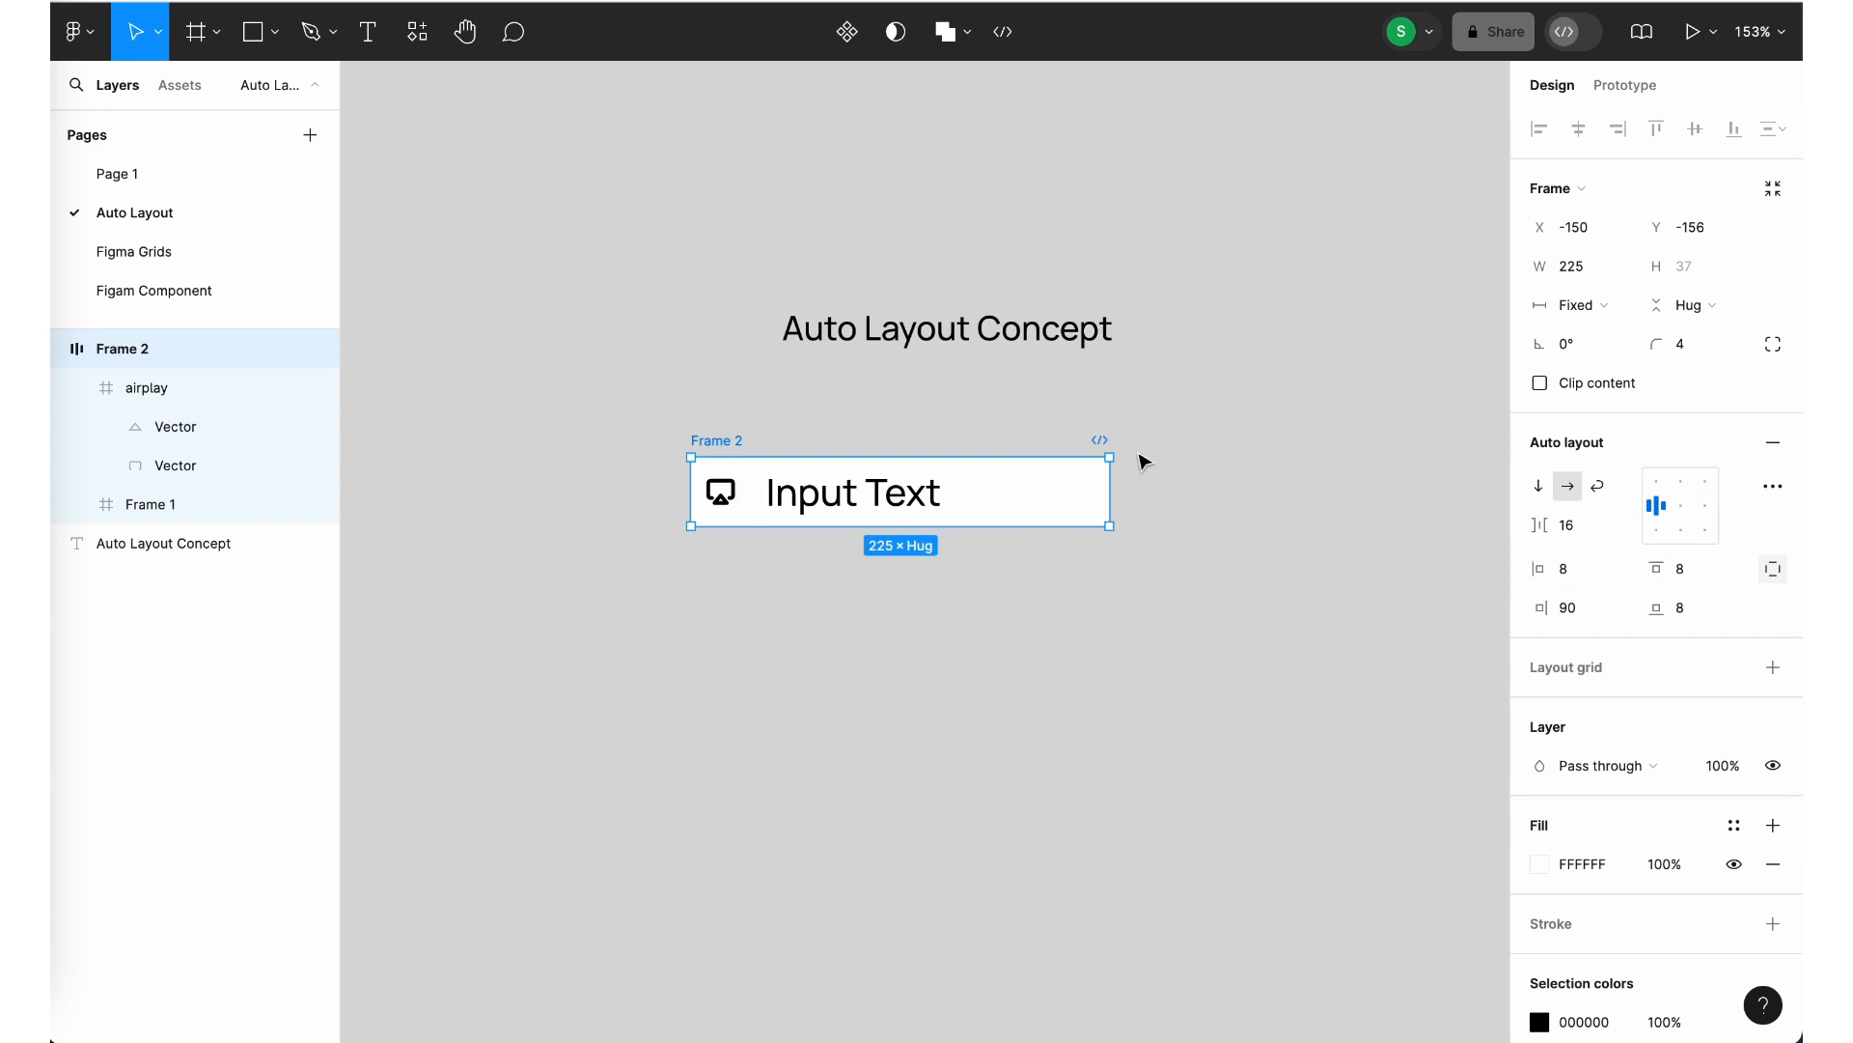
Set the Input Text layer inside the nested frame to Auto height resizing
{"action": "left_click", "coordinate": [870, 507]}
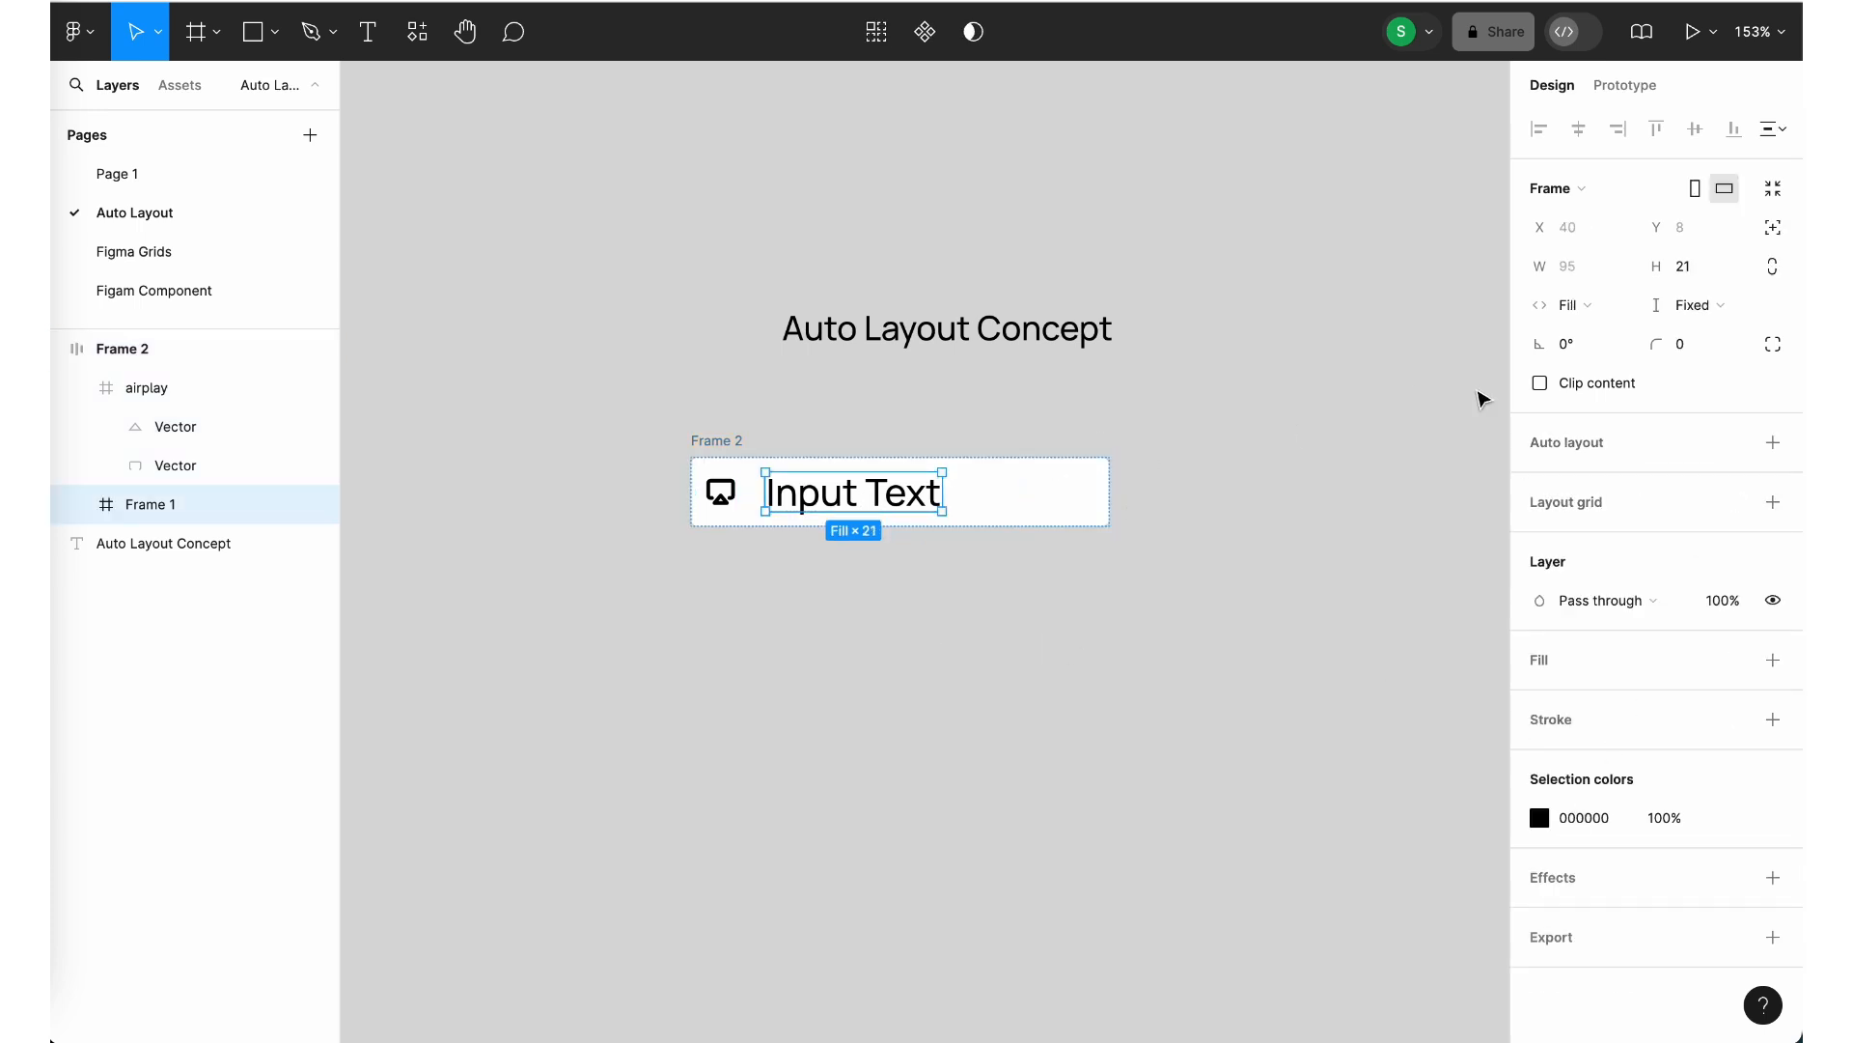
{"action": "left_click", "coordinate": [84, 505]}
{"action": "left_click", "coordinate": [155, 542]}
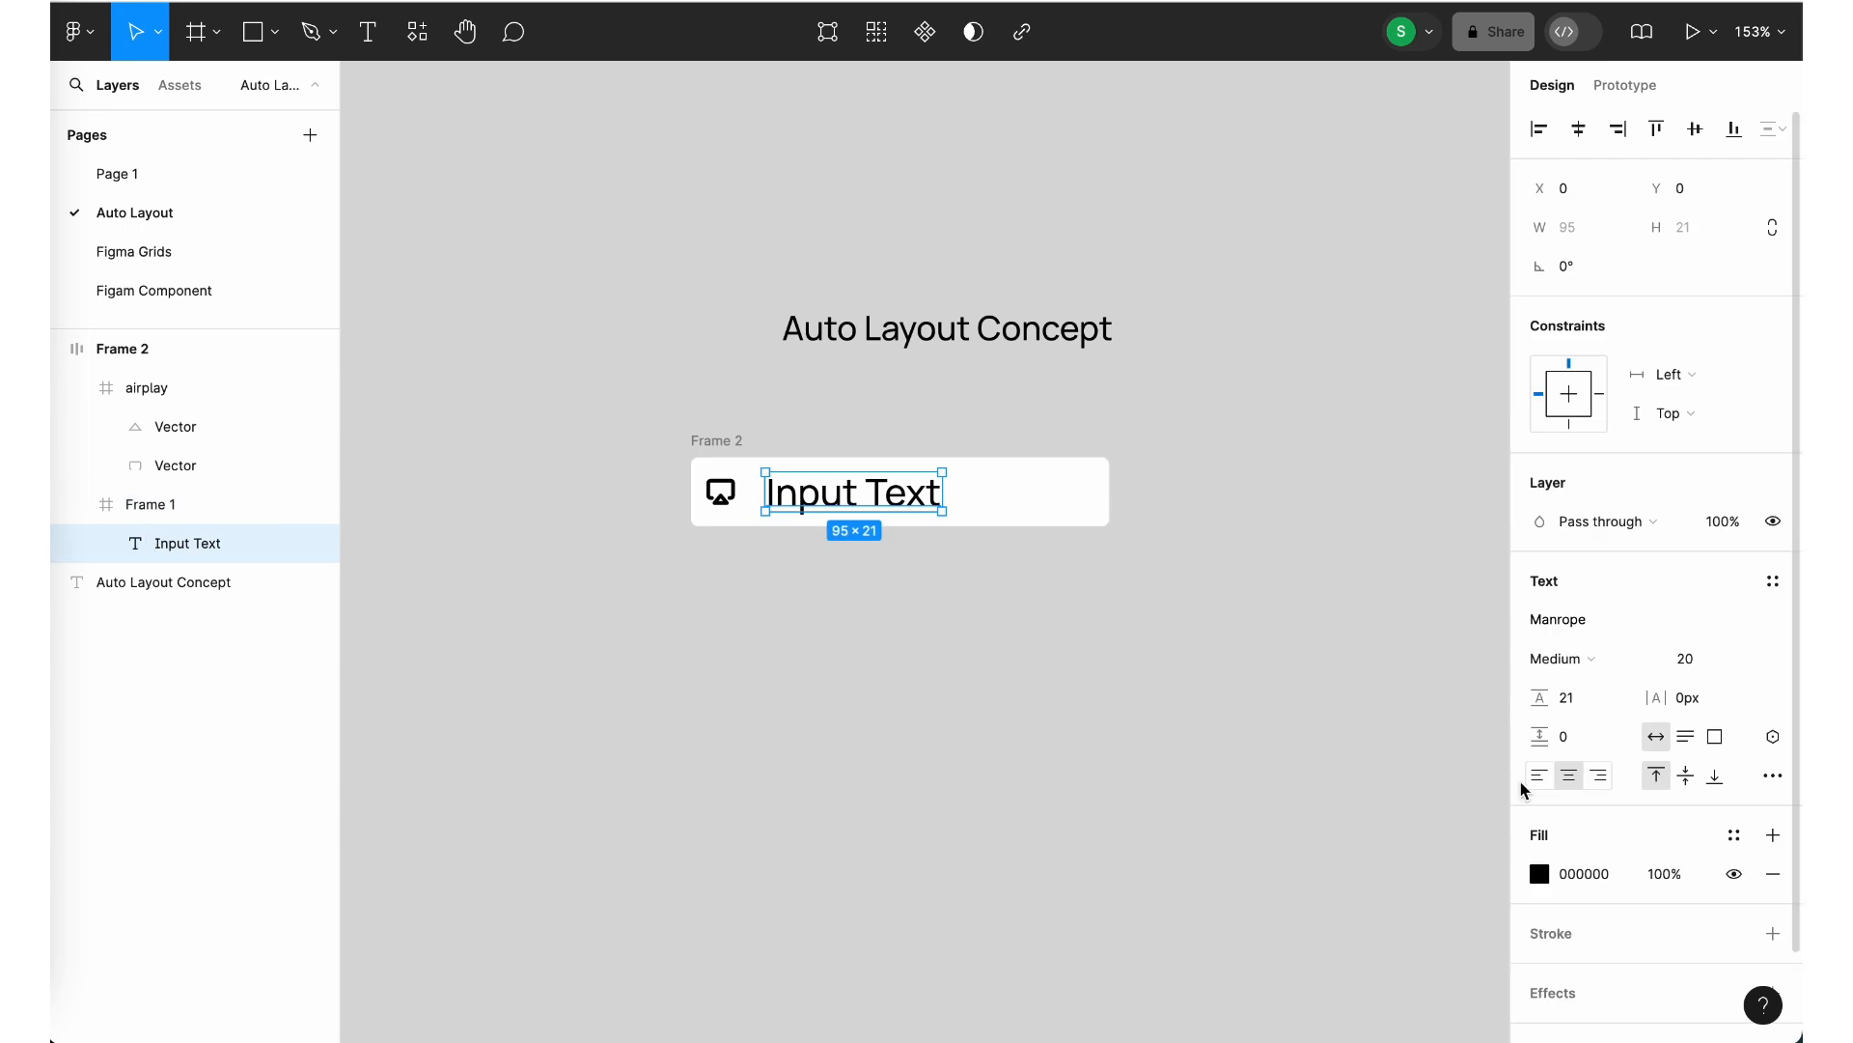
{"action": "left_click", "coordinate": [1686, 737]}
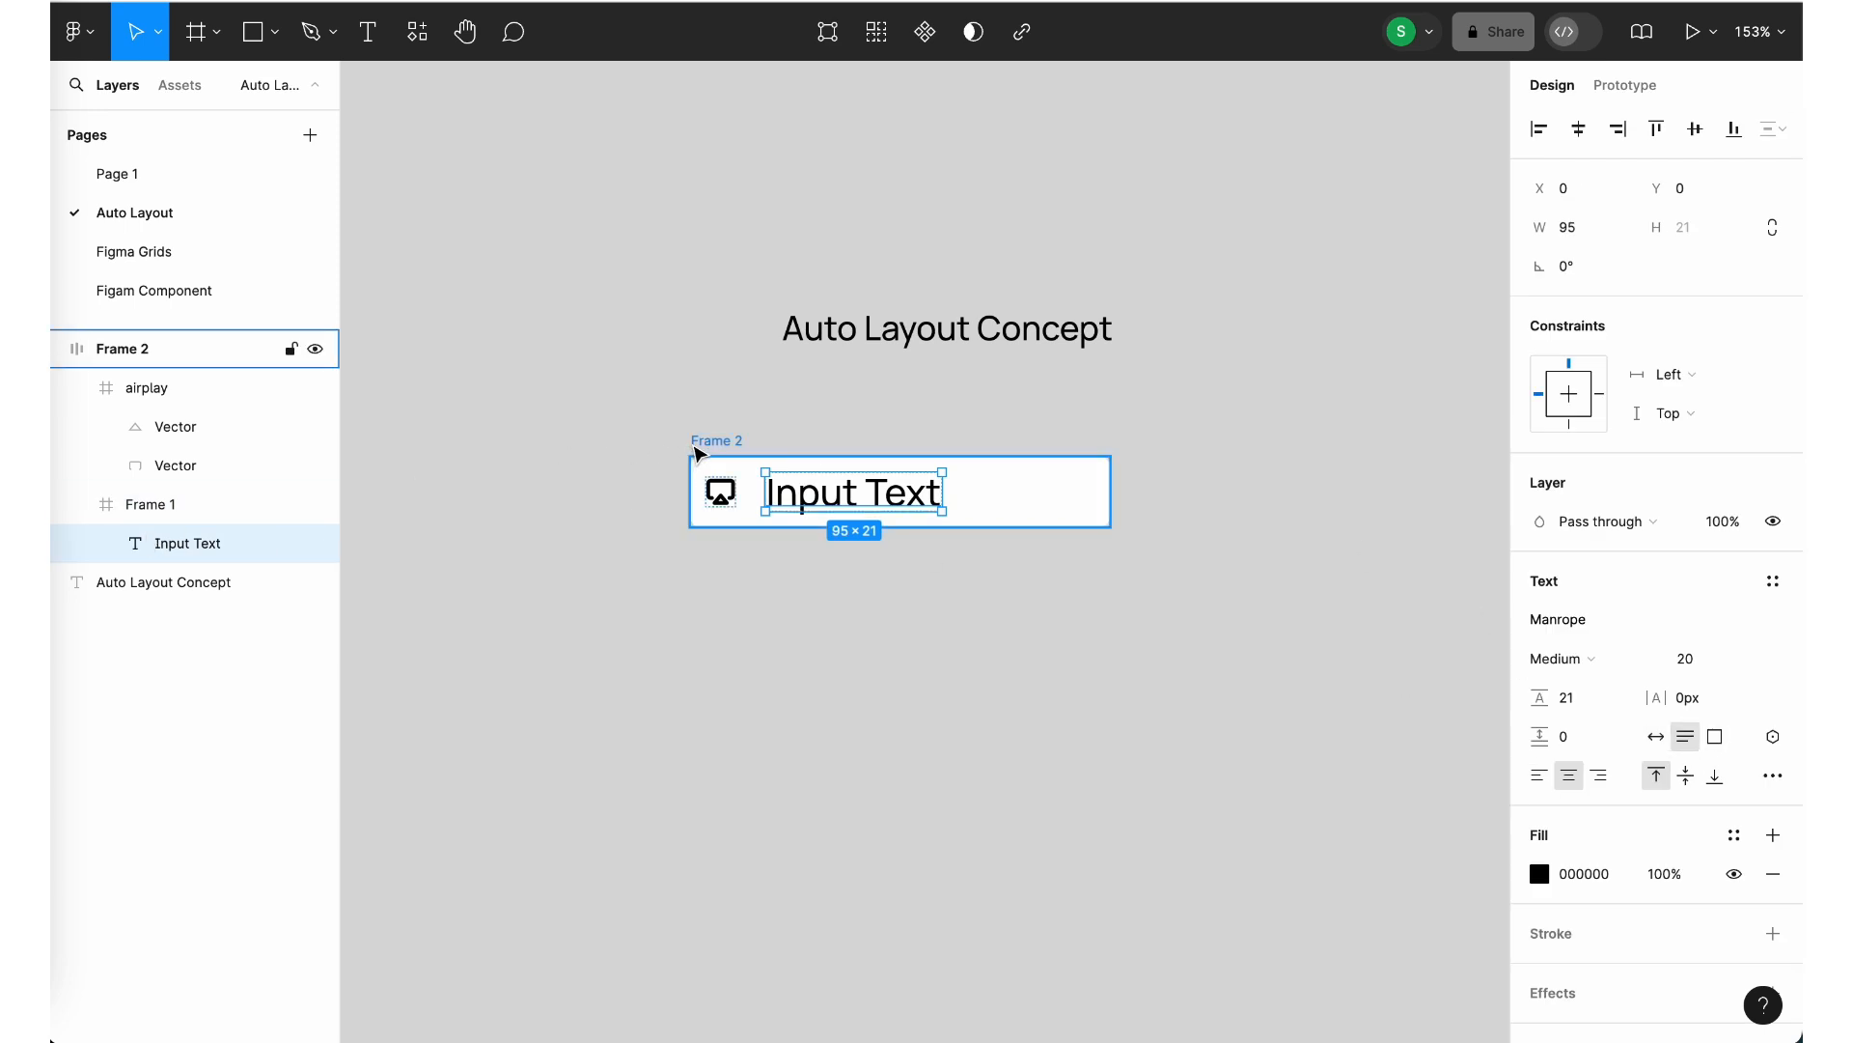
Try narrowing the input field frame to a width of 74, and undo the resize
{"action": "left_click", "coordinate": [695, 451]}
{"action": "left_click_drag", "start_coordinate": [1111, 527], "coordinate": [827, 529]}
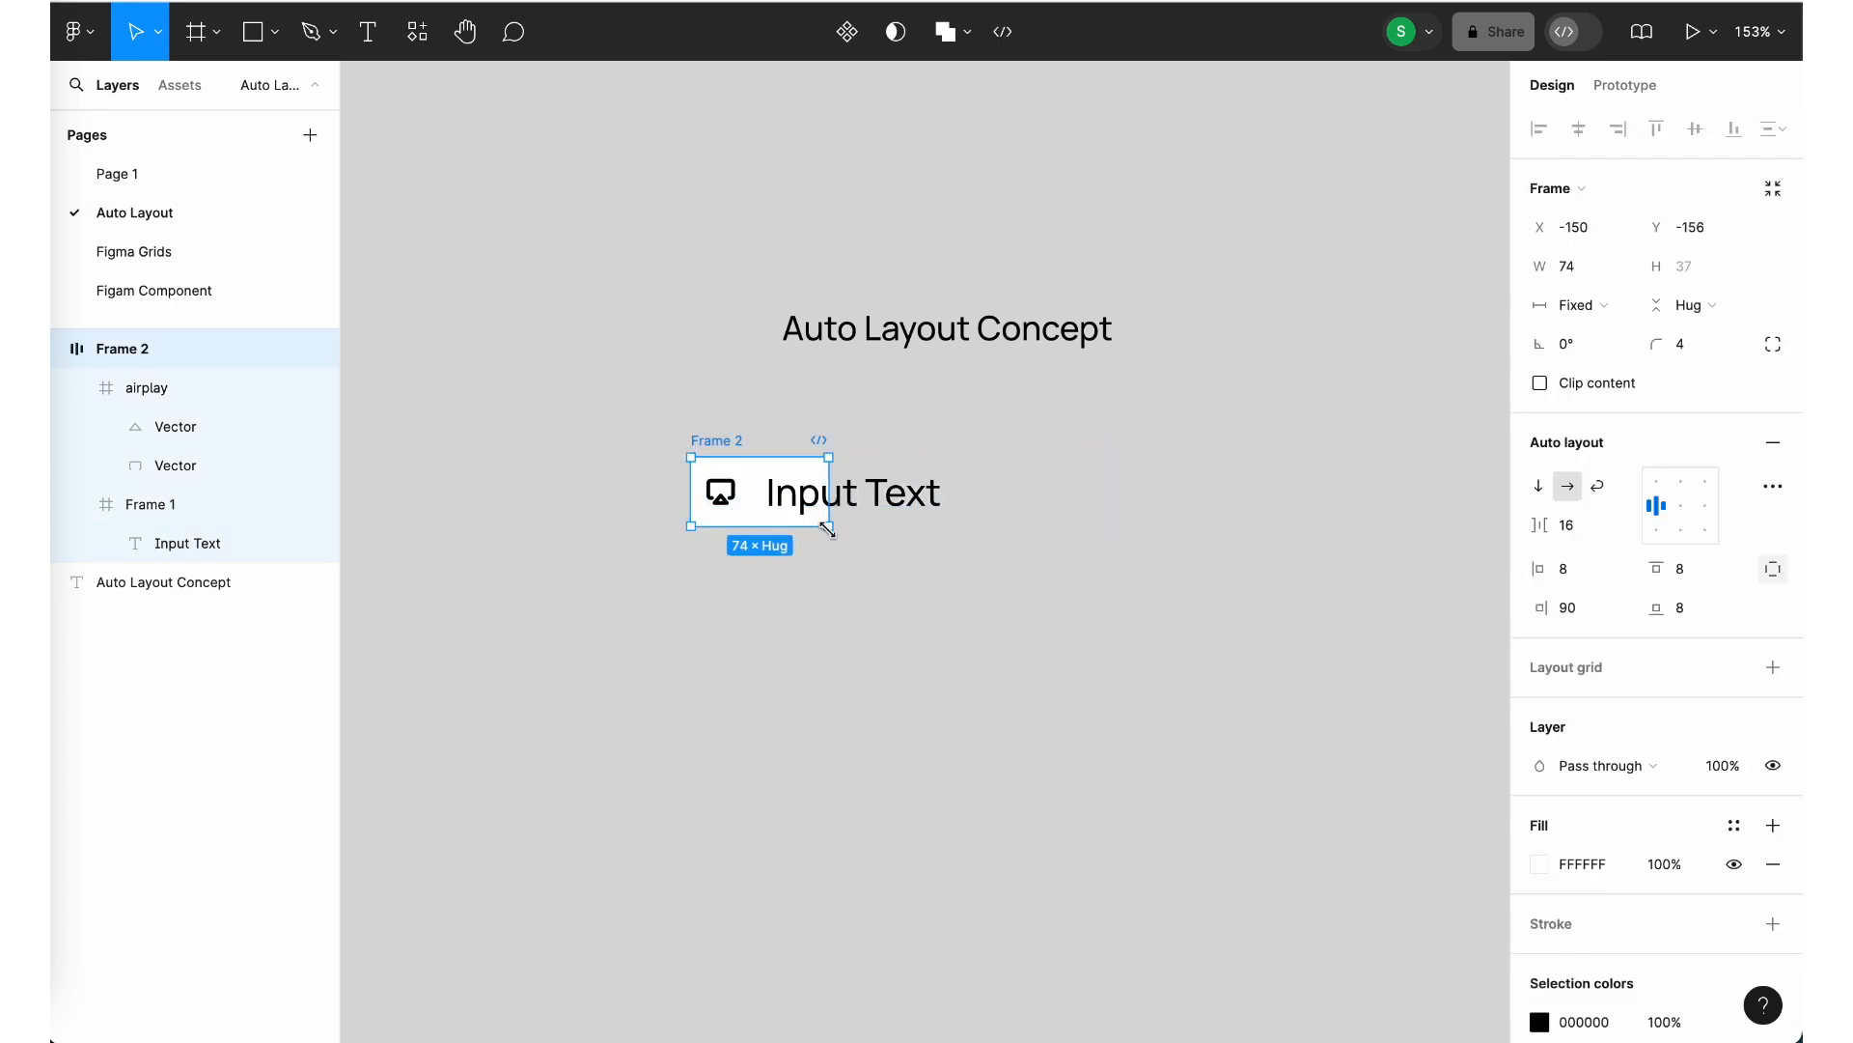
{"action": "key", "text": "super+z"}
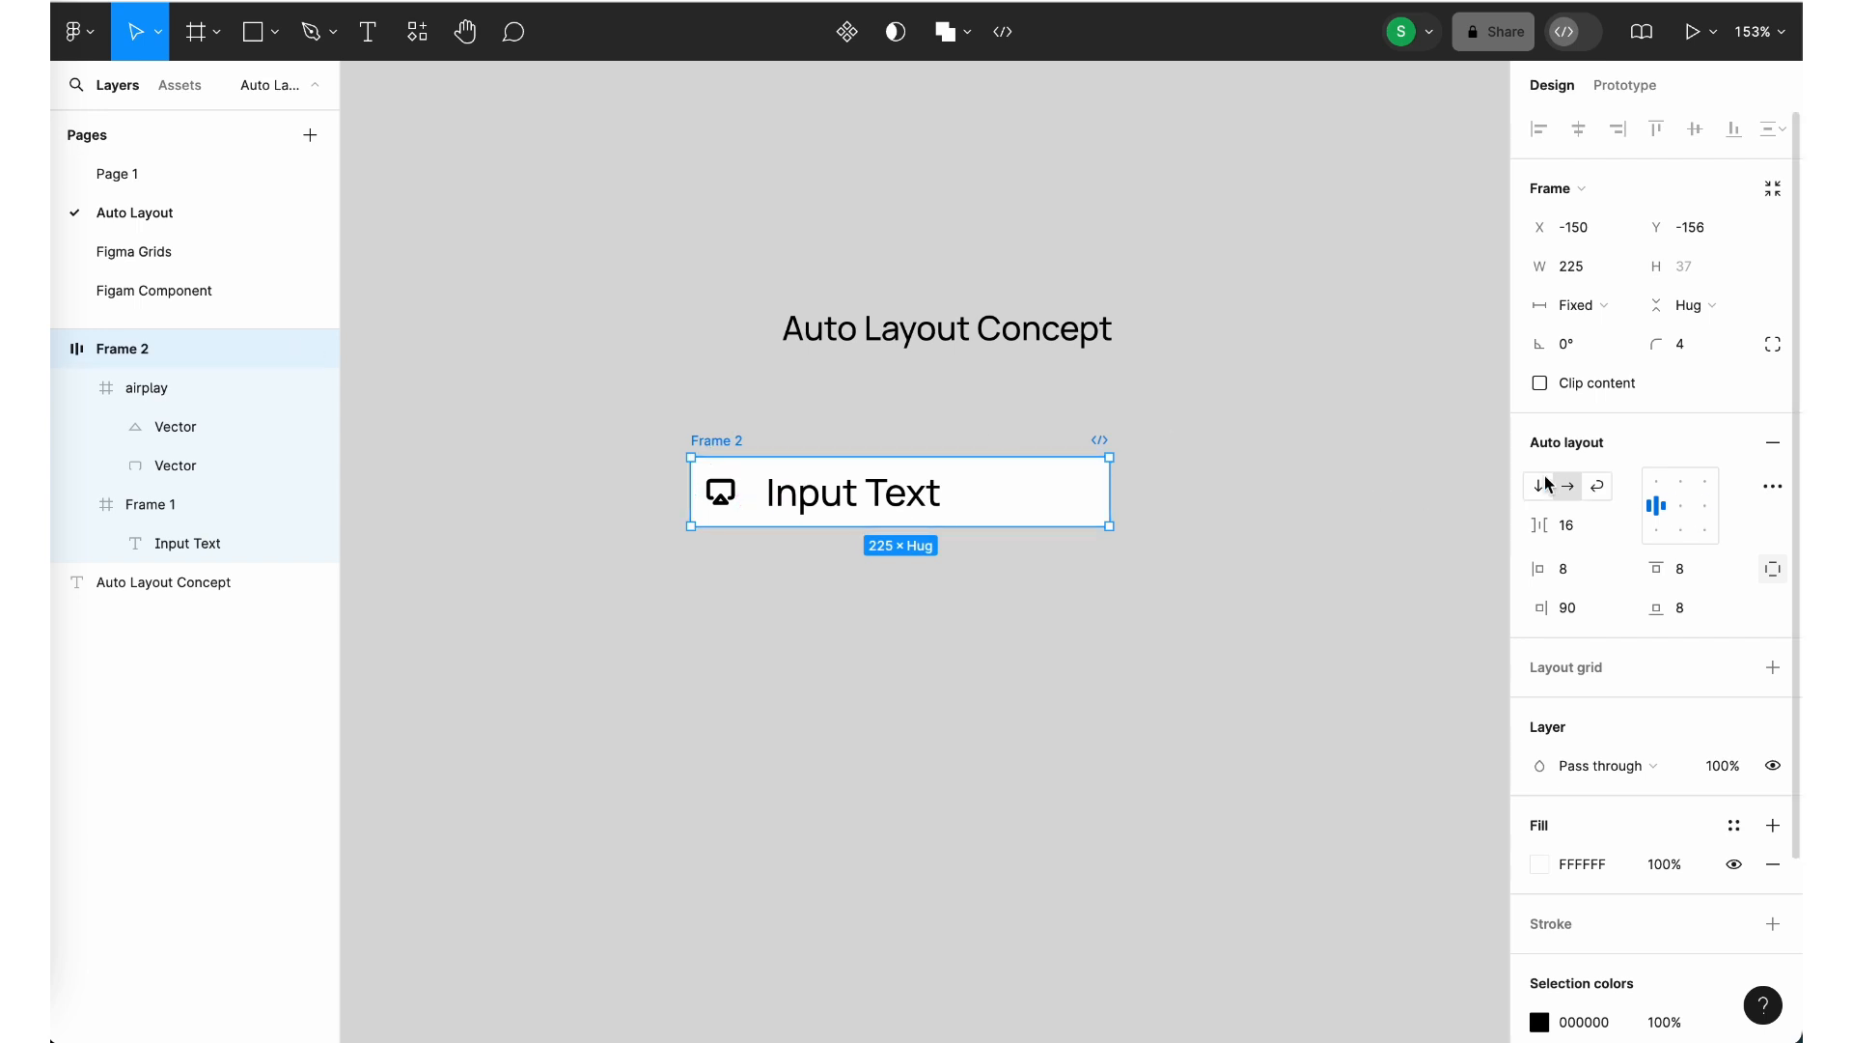
Switch the input field's auto layout to Wrap and widen the frame to about 257
{"action": "left_click", "coordinate": [1598, 486]}
{"action": "left_click_drag", "start_coordinate": [1108, 501], "coordinate": [1164, 508]}
{"action": "left_click", "coordinate": [691, 405]}
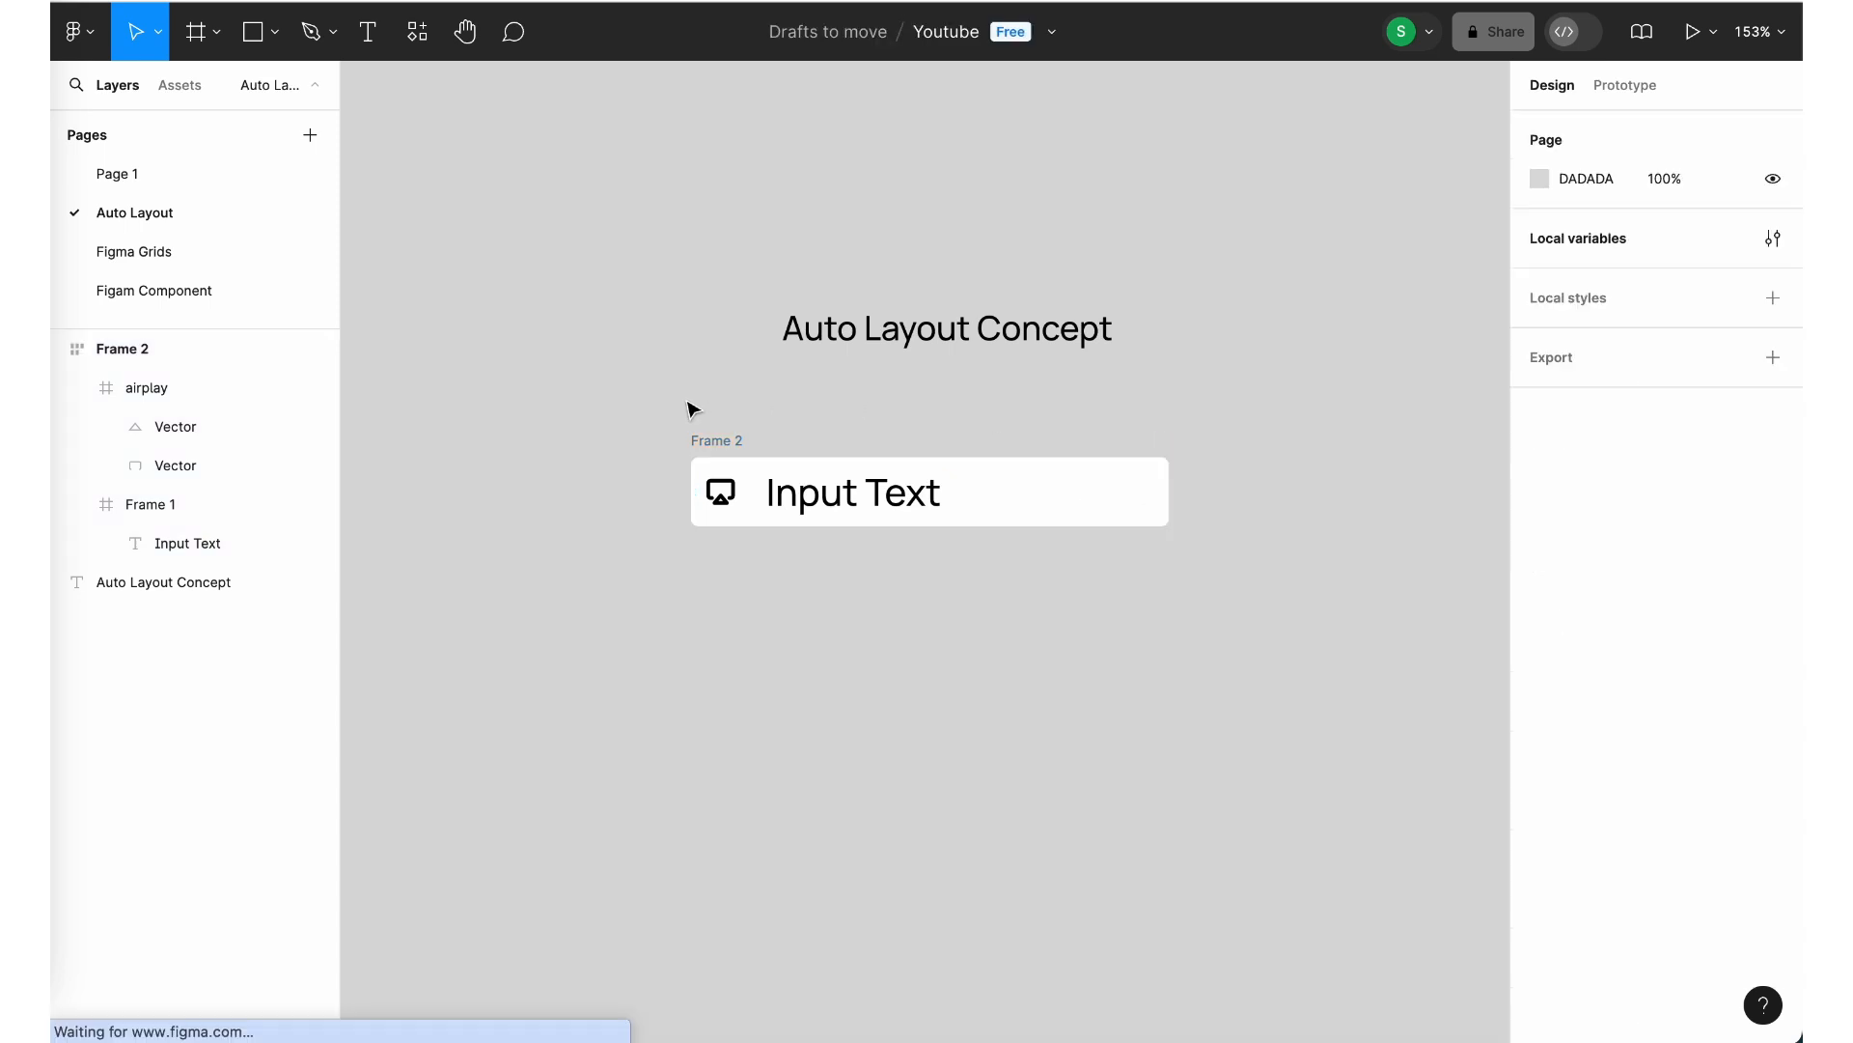
Duplicate the input field frame downward to make a column of four fields spaced 16 apart
{"action": "left_click", "coordinate": [725, 454]}
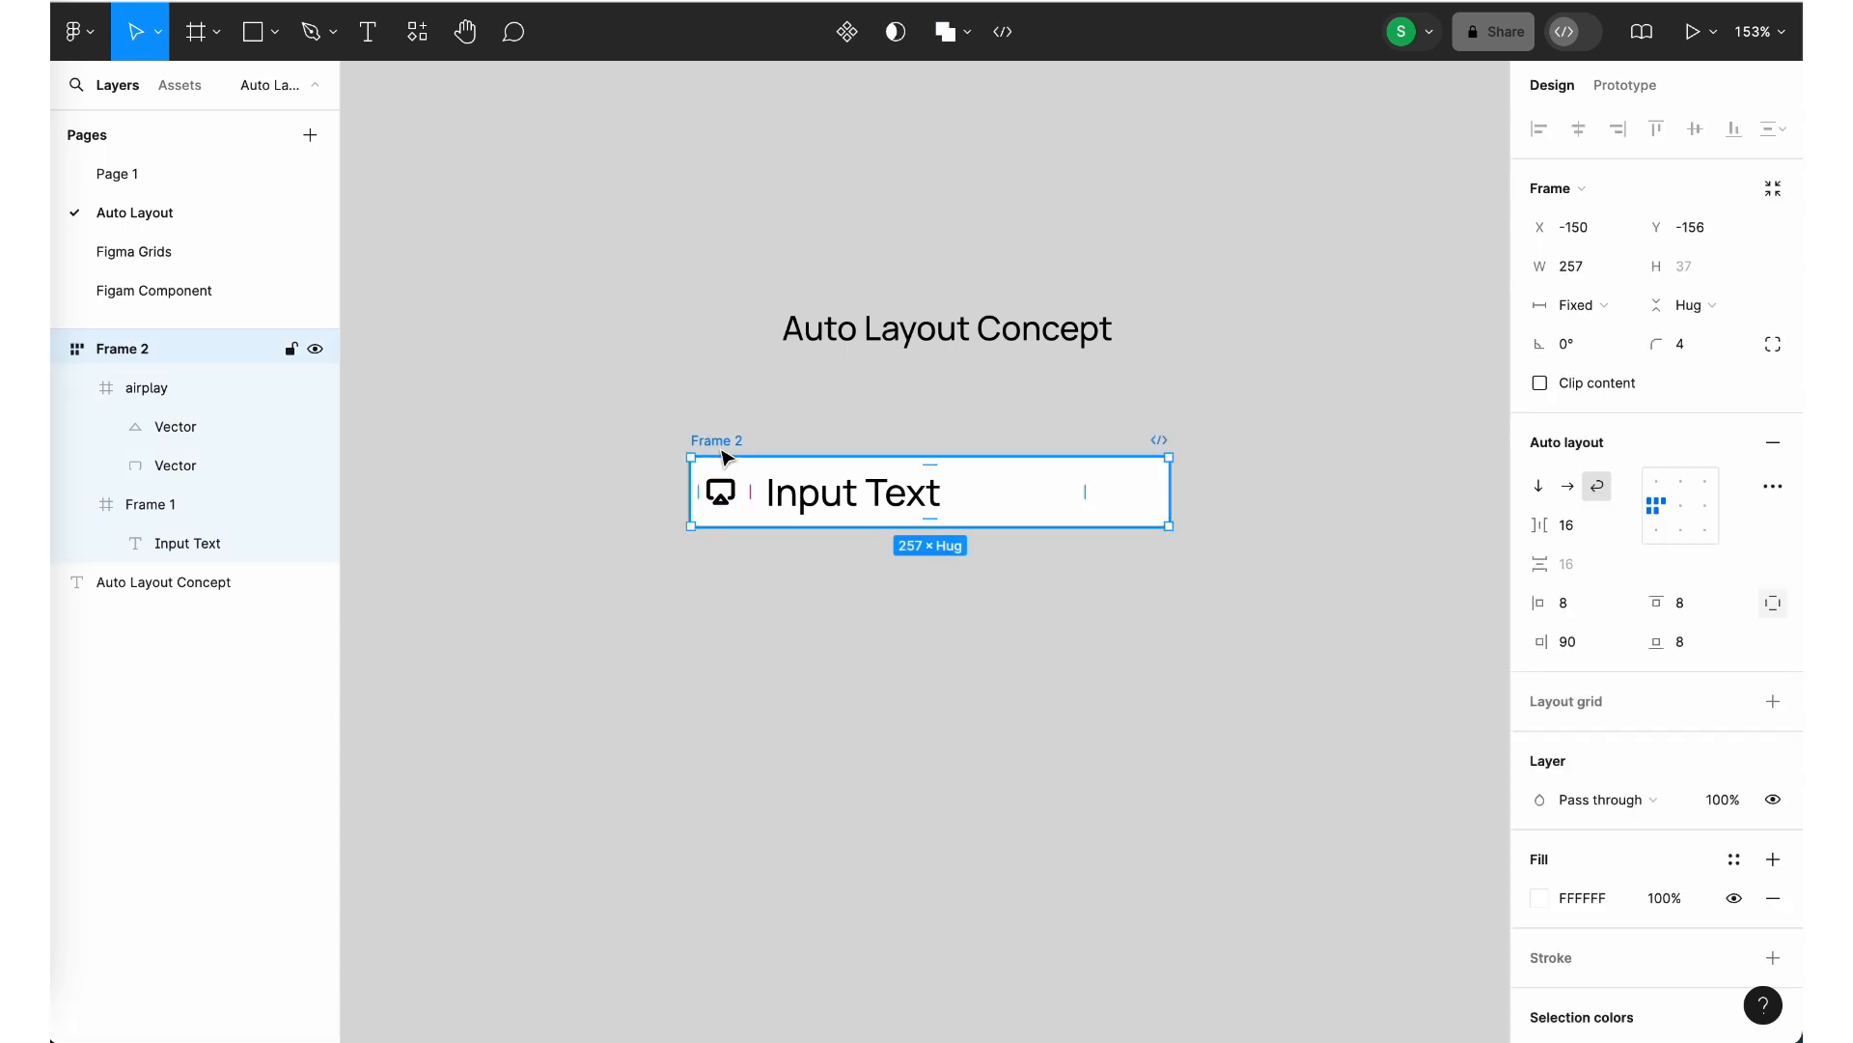
{"action": "left_click_drag", "start_coordinate": [725, 454], "coordinate": [747, 612]}
{"action": "left_click", "coordinate": [708, 596]}
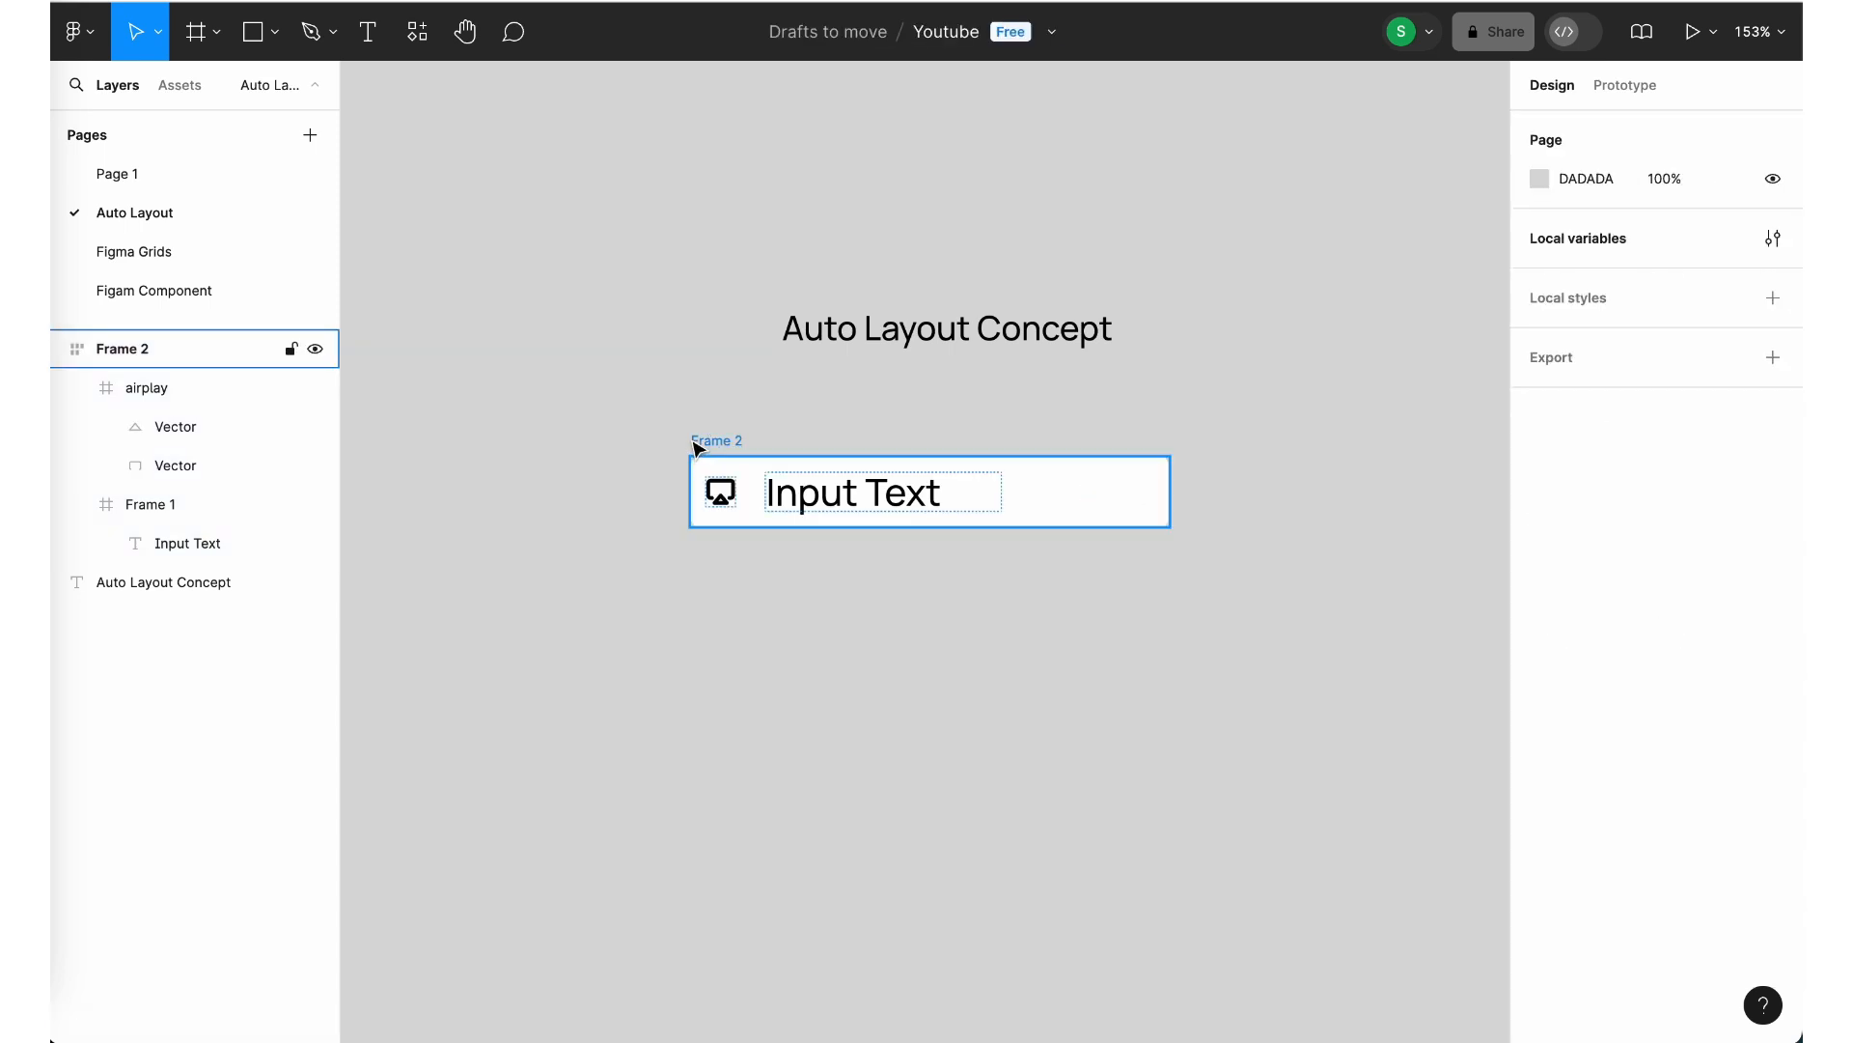
{"action": "left_click", "coordinate": [716, 443]}
{"action": "left_click_drag", "start_coordinate": [716, 443], "coordinate": [709, 745]}
{"action": "left_click", "coordinate": [592, 800]}
Combine the four input fields into a vertical auto layout with 8 spacing between items
{"action": "left_click_drag", "start_coordinate": [640, 354], "coordinate": [1262, 951]}
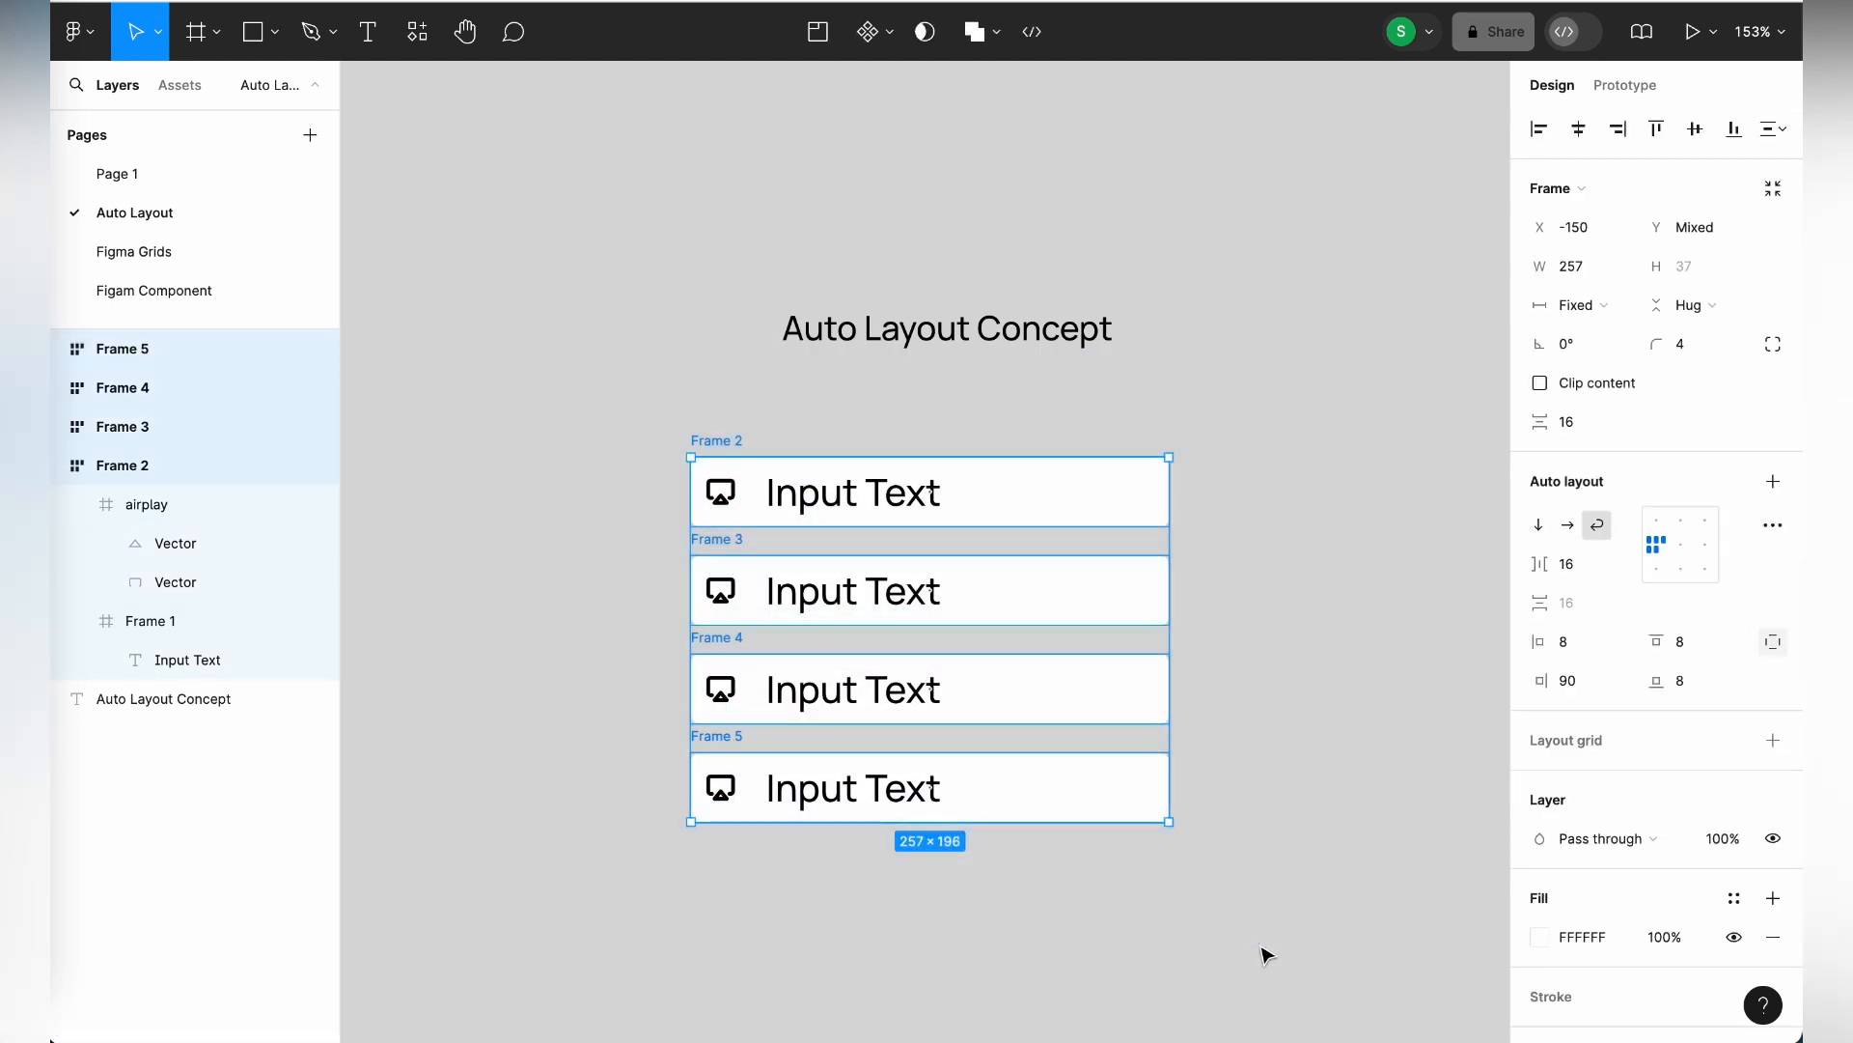
{"action": "left_click", "coordinate": [1774, 482]}
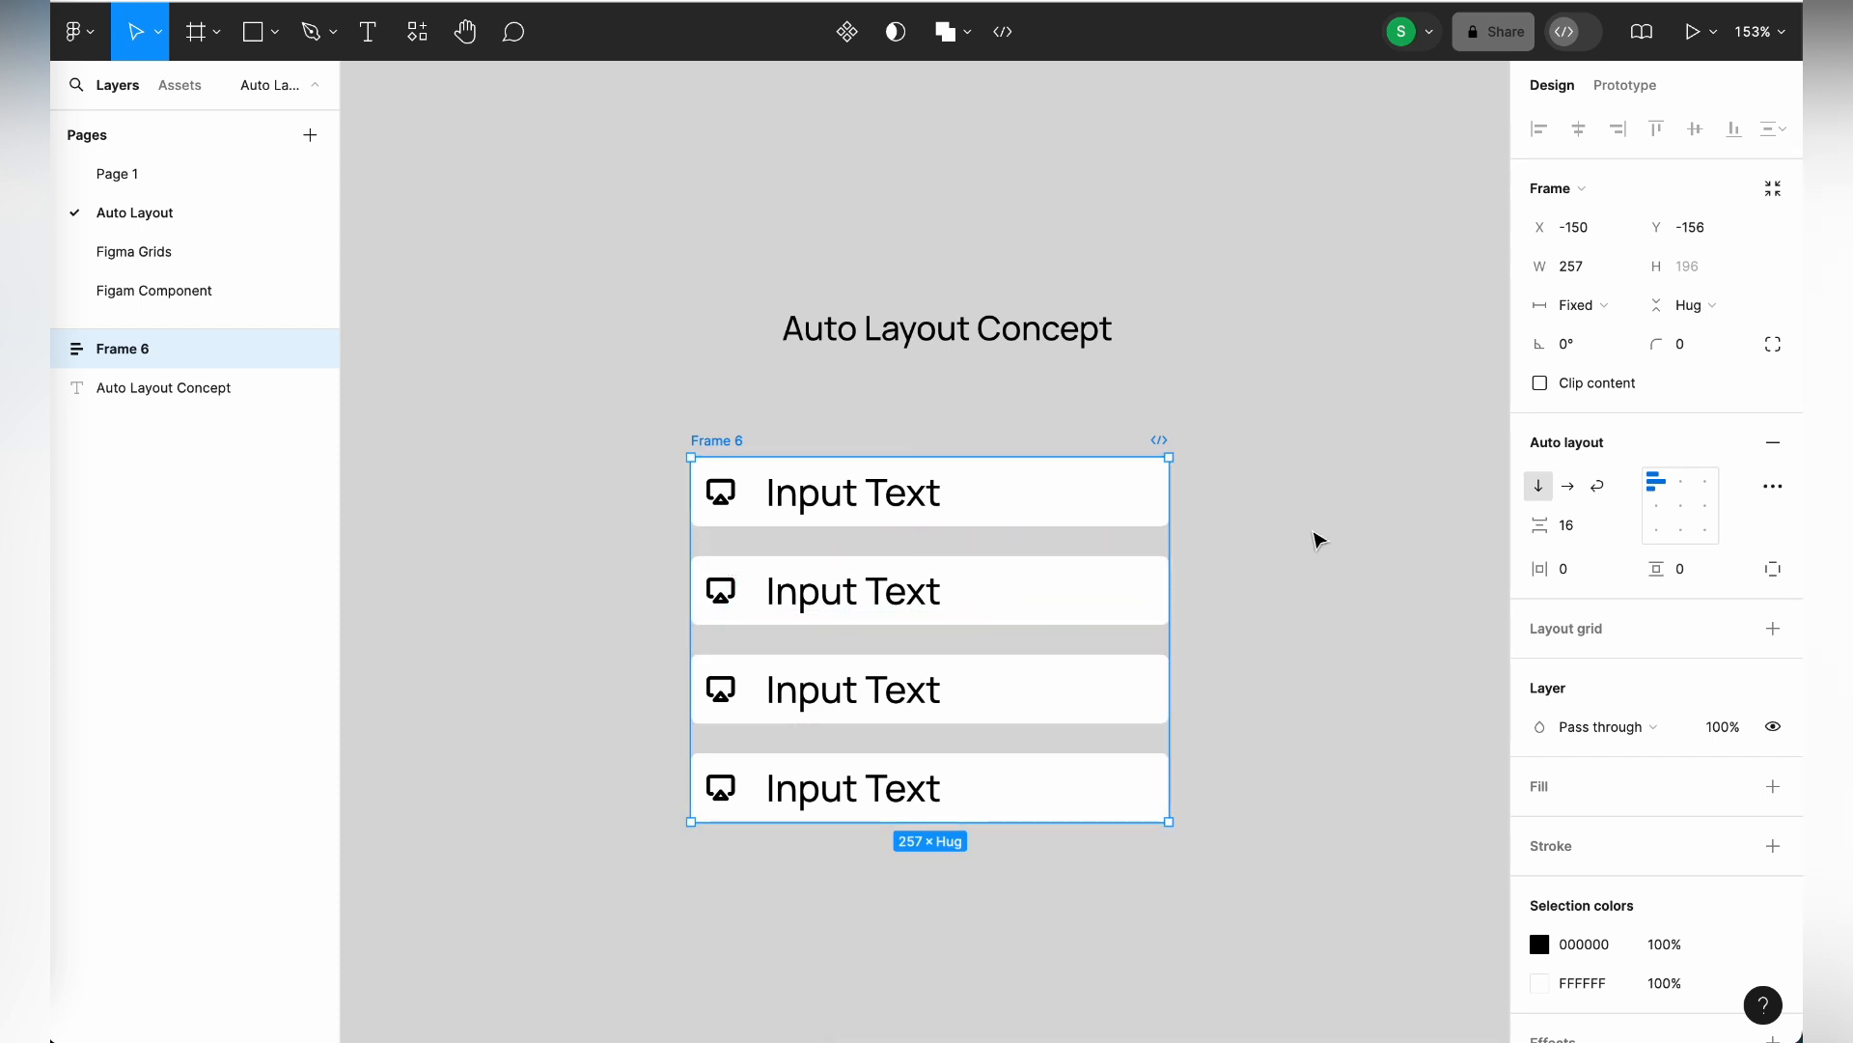
{"action": "left_click", "coordinate": [1580, 529]}
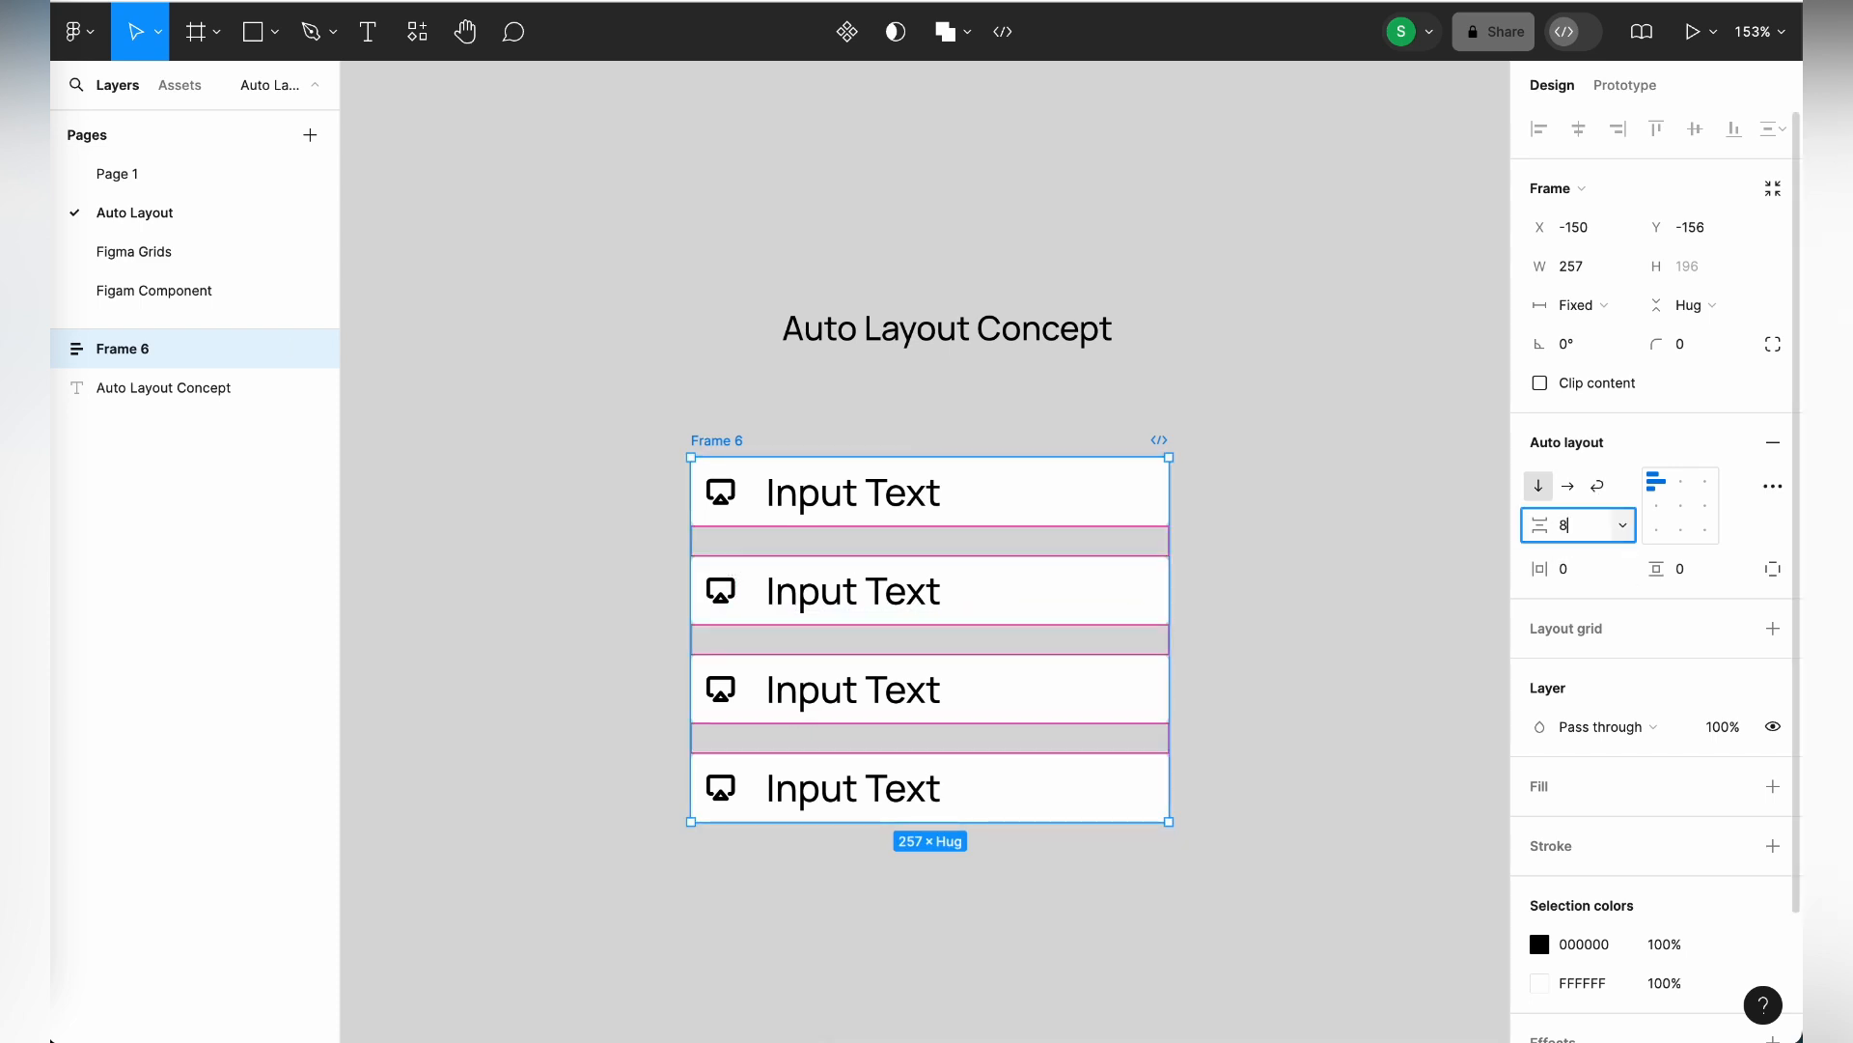
{"action": "type", "text": "8"}
{"action": "key", "text": "Return"}
{"action": "left_click", "coordinate": [1238, 584]}
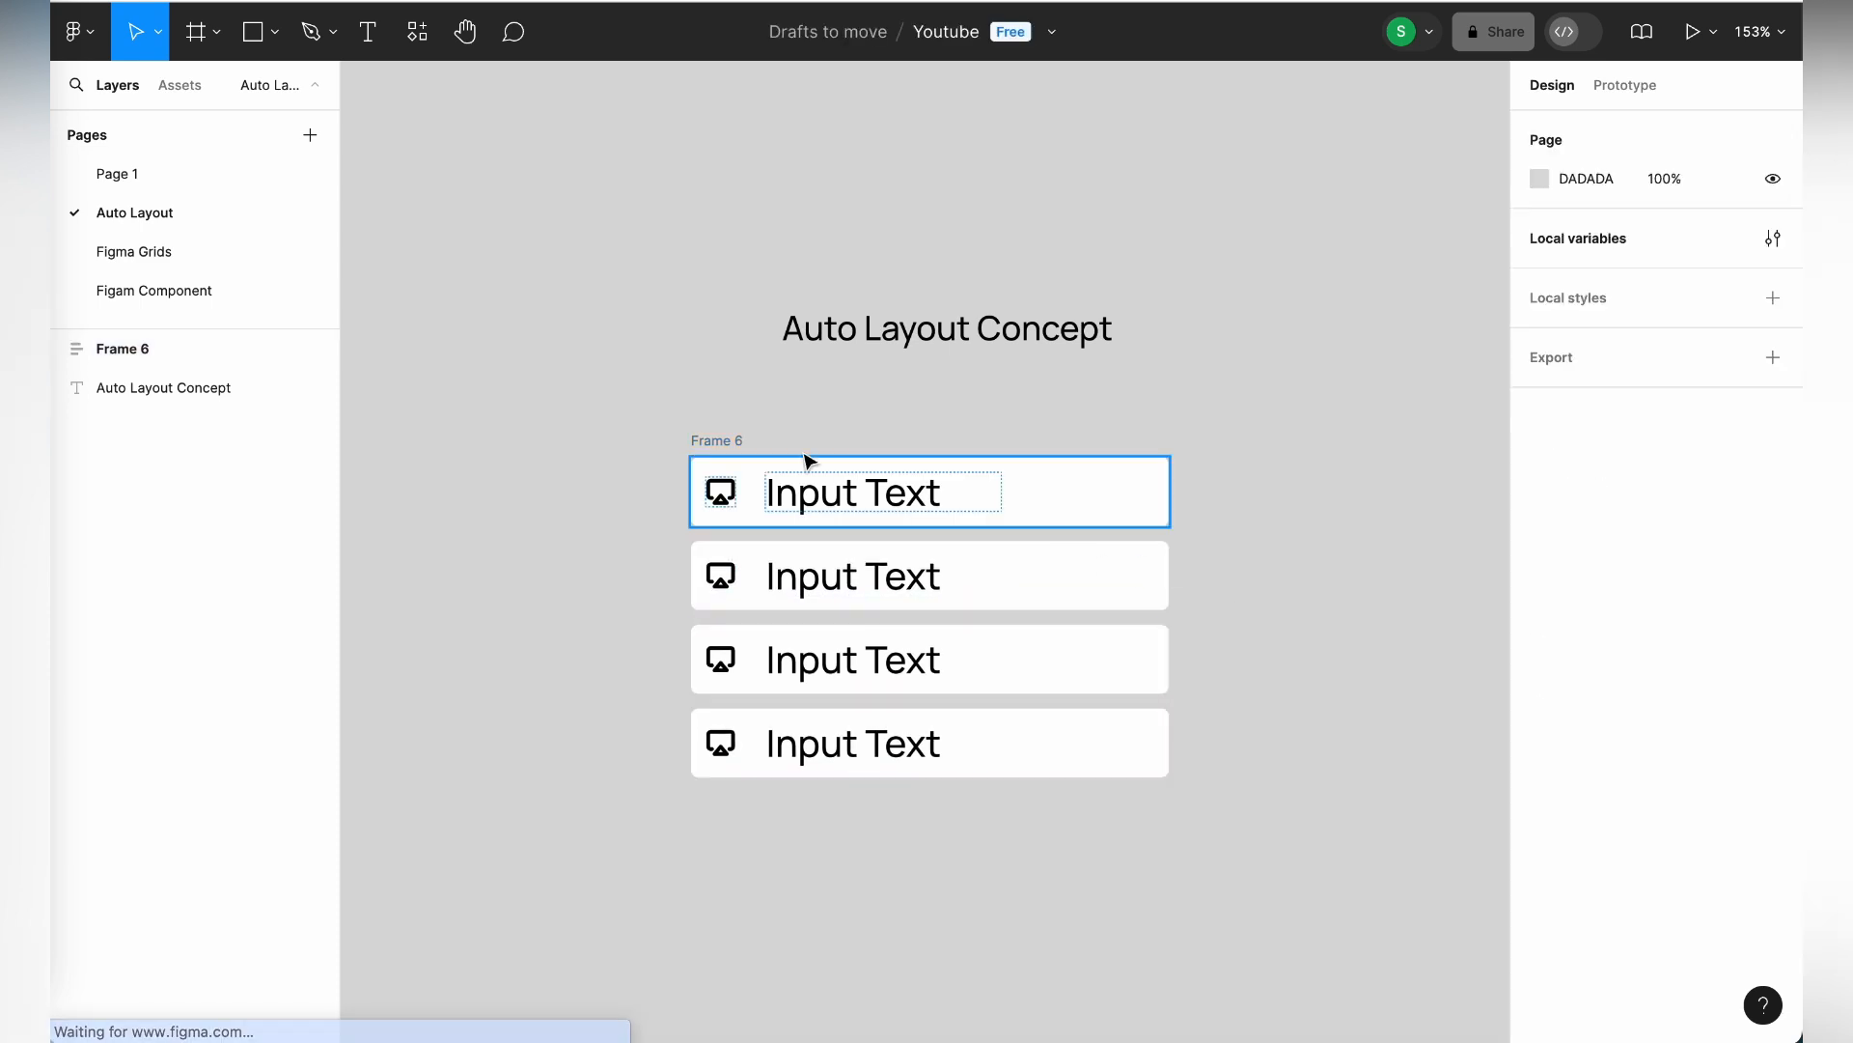
Test resizing the stack of input fields by narrowing it and widening it to about 371
{"action": "left_click", "coordinate": [737, 446]}
{"action": "left_click_drag", "start_coordinate": [1176, 577], "coordinate": [934, 687]}
{"action": "left_click_drag", "start_coordinate": [934, 688], "coordinate": [1382, 658]}
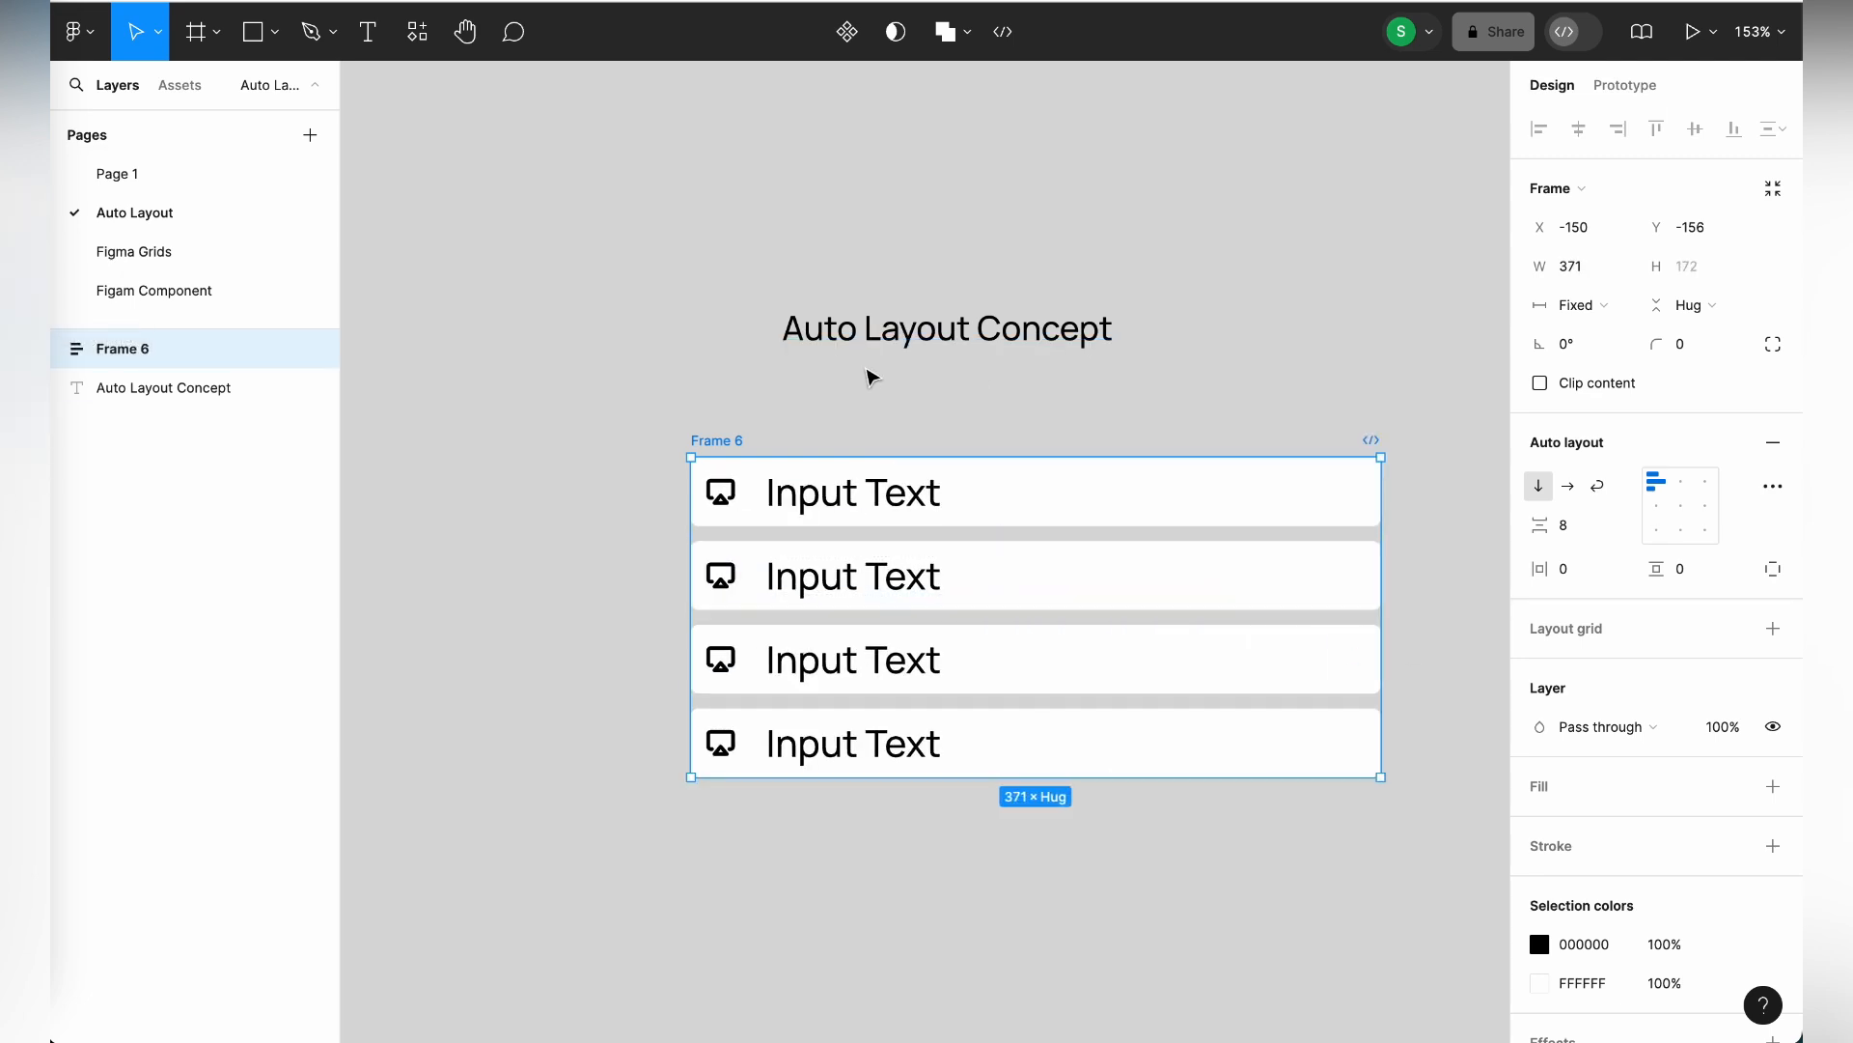